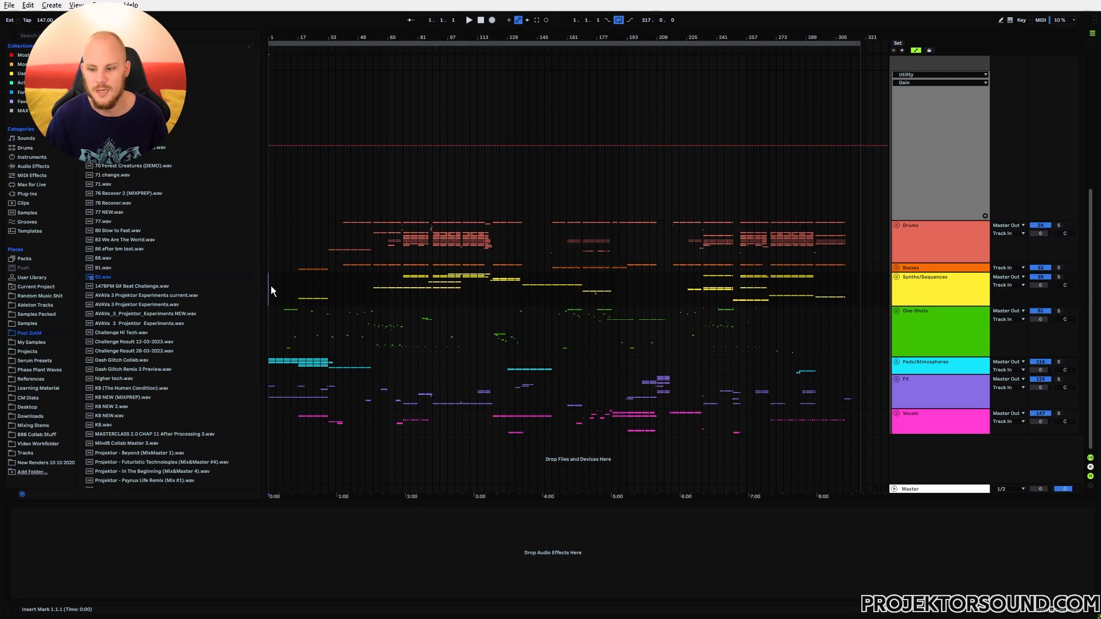
# Step: Highlight the Synths/Sequences and One-Shots group tracks, and mark the synth passages in the first half of the arrangement
pyautogui.click(929, 294)
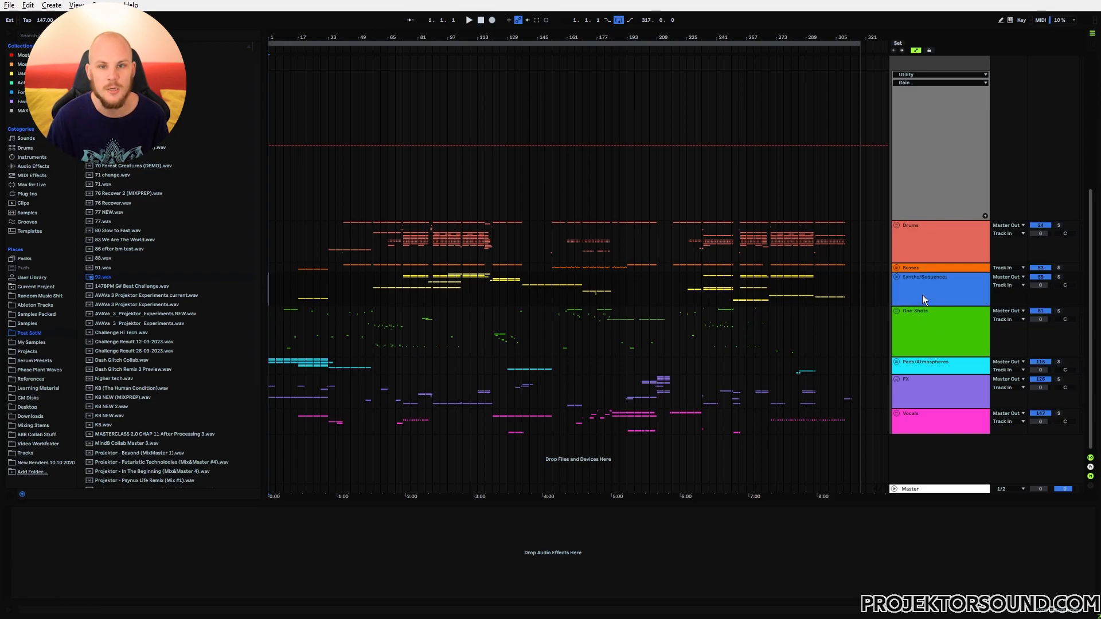
pyautogui.click(928, 329)
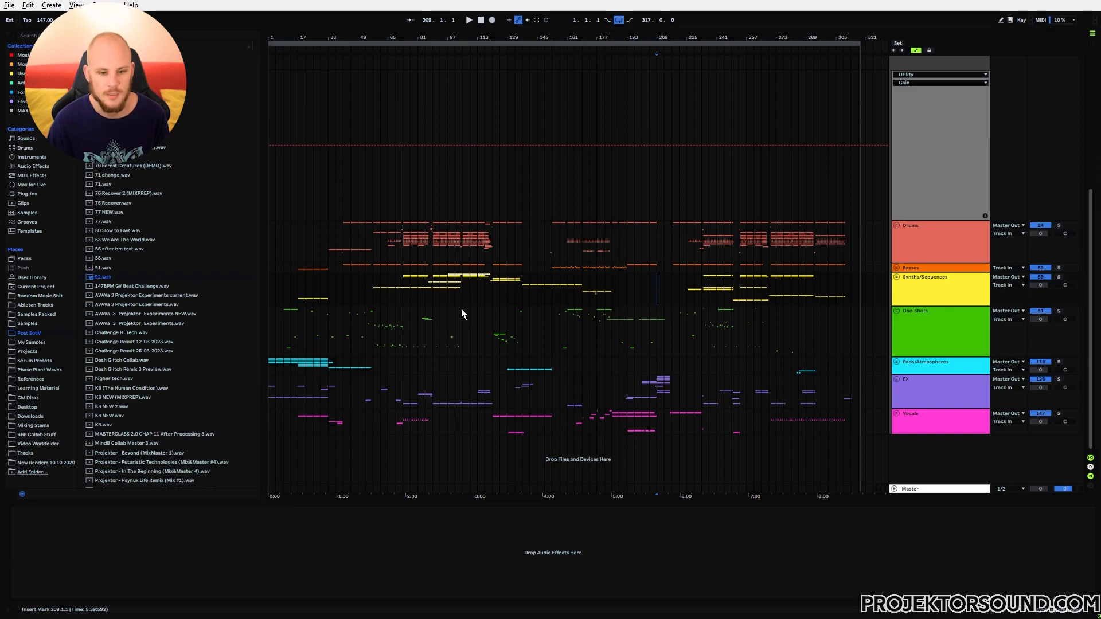
pyautogui.moveTo(343, 284); pyautogui.dragTo(490, 287)
pyautogui.click(404, 284)
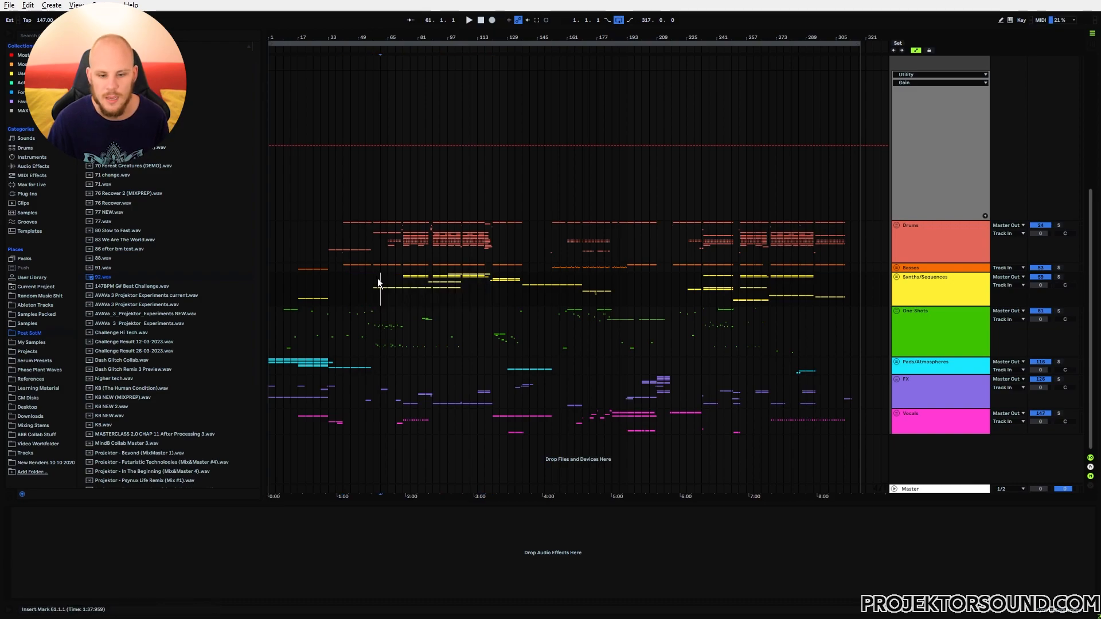
pyautogui.moveTo(380, 281); pyautogui.dragTo(410, 281)
pyautogui.click(387, 281)
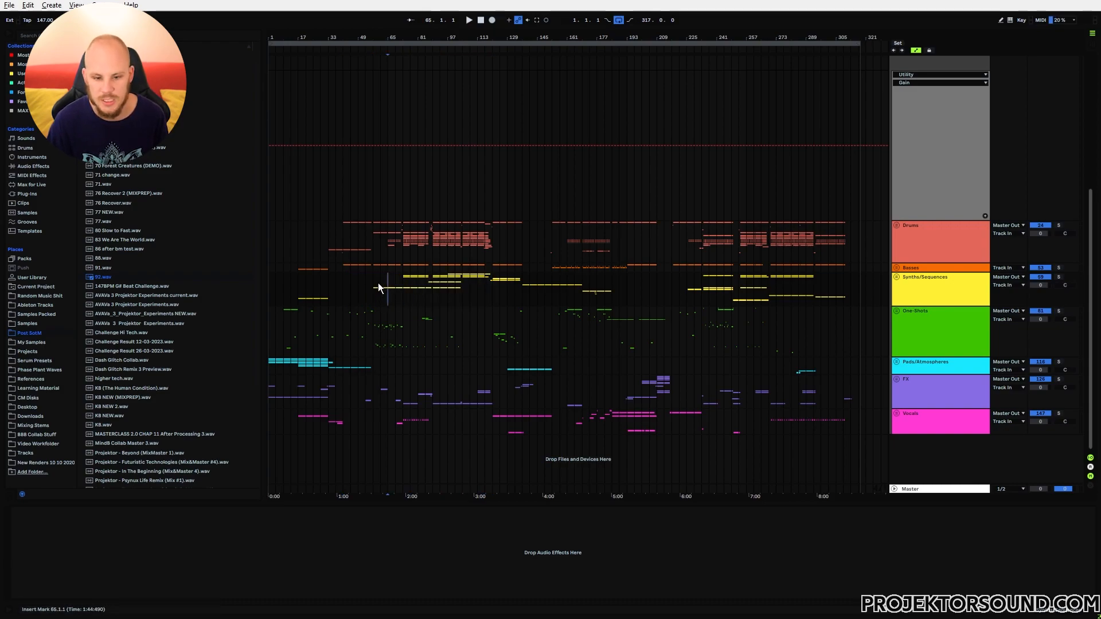
pyautogui.moveTo(412, 281); pyautogui.dragTo(437, 281)
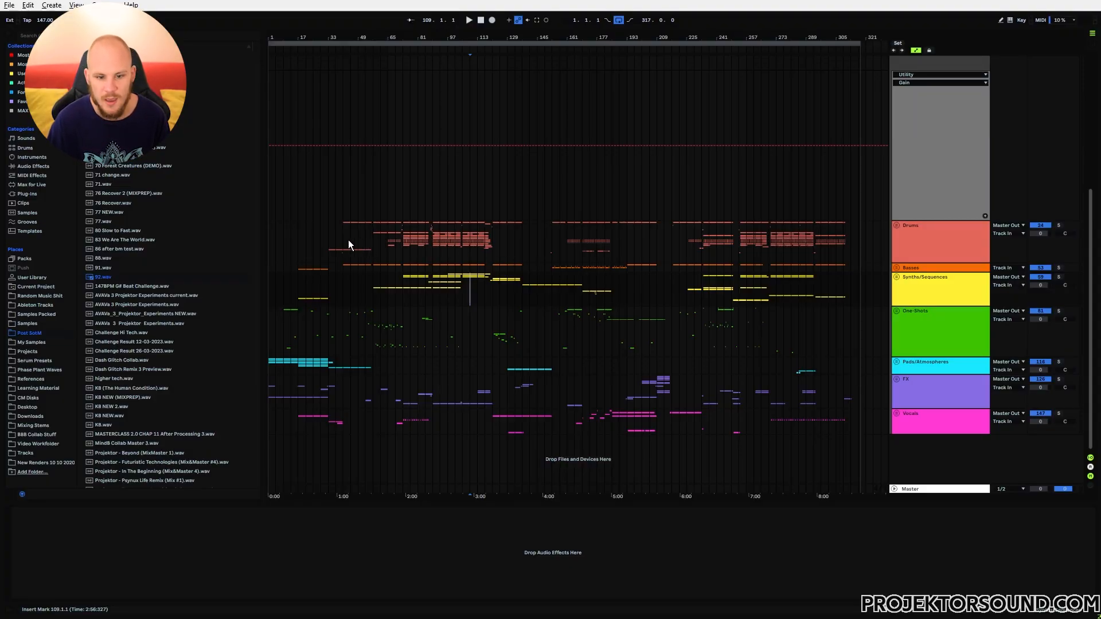
# Step: Select the Drums group over bars 41 to 53, and mark the denser drum section starting at bar 73
pyautogui.moveTo(343, 240); pyautogui.dragTo(366, 239)
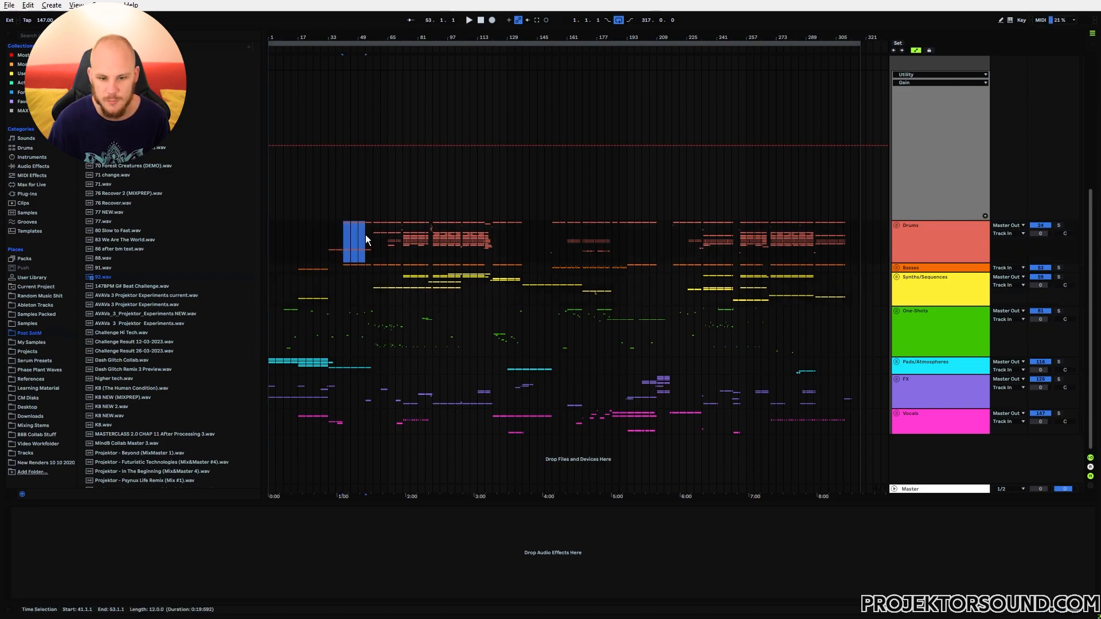
pyautogui.click(398, 238)
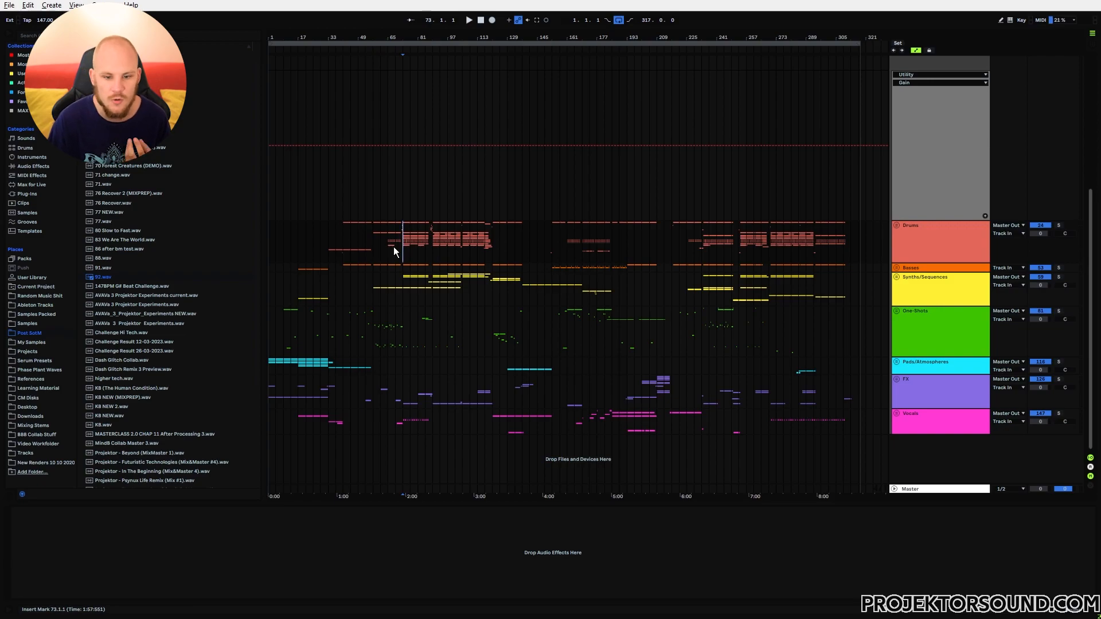
pyautogui.moveTo(403, 236); pyautogui.dragTo(421, 237)
pyautogui.click(421, 241)
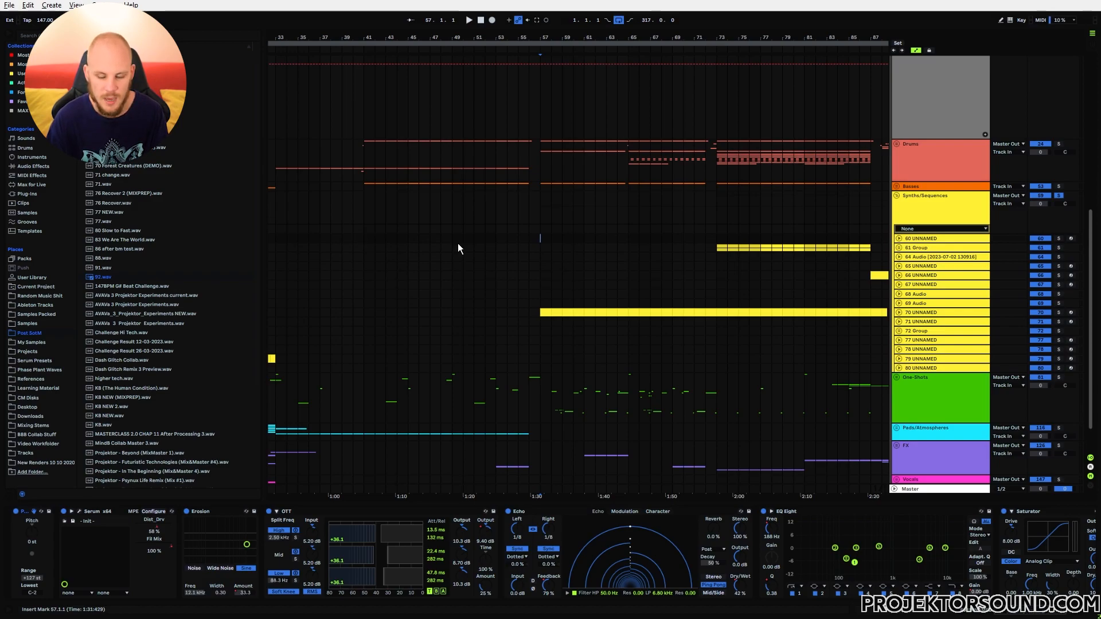
# Step: Play the soloed Synths/Sequences group from bar 57, and select the clip on track 70 over bars 57 to 73
pyautogui.press('space')
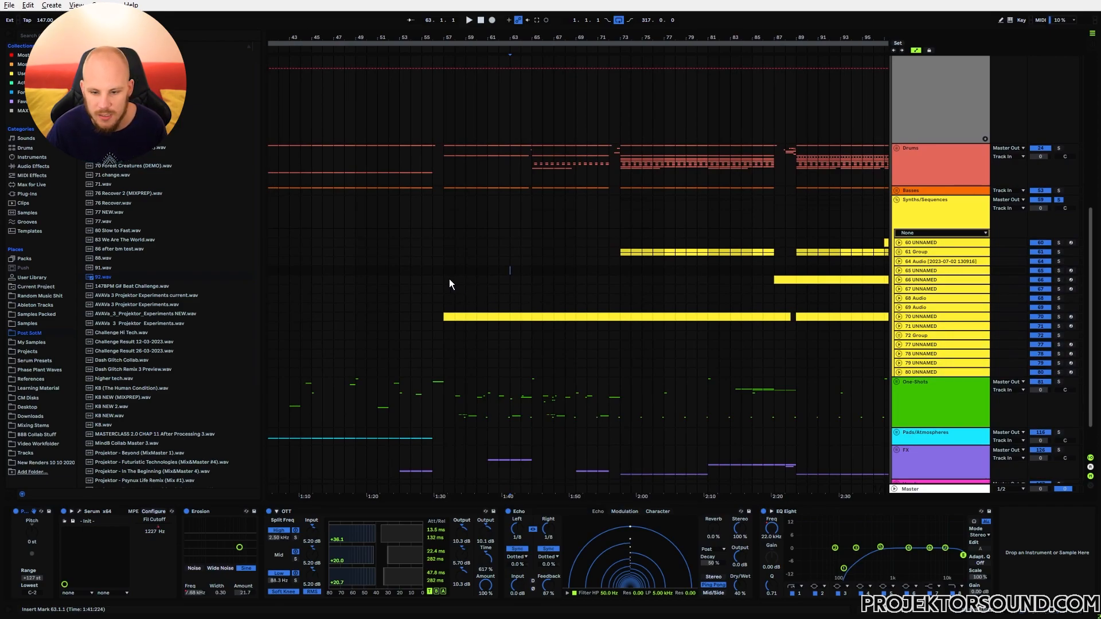
pyautogui.moveTo(439, 318); pyautogui.dragTo(620, 314)
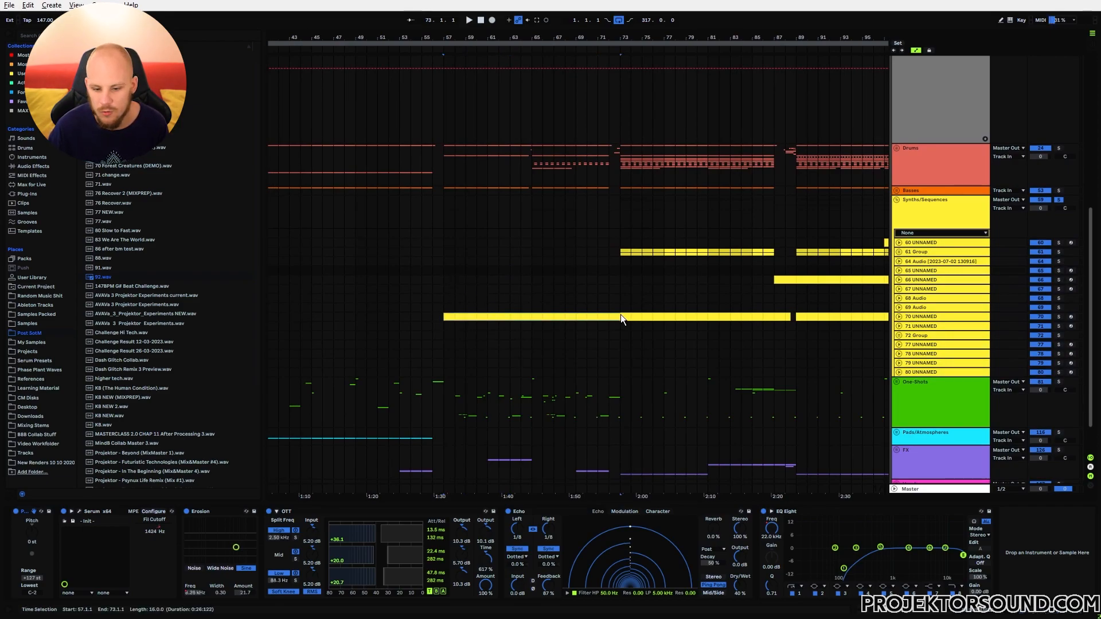
# Step: Compare the One-Shots group's sections by selecting bars 57 to 73, bars 44 to 57, and bars 73 to 89
pyautogui.moveTo(447, 396); pyautogui.dragTo(621, 416)
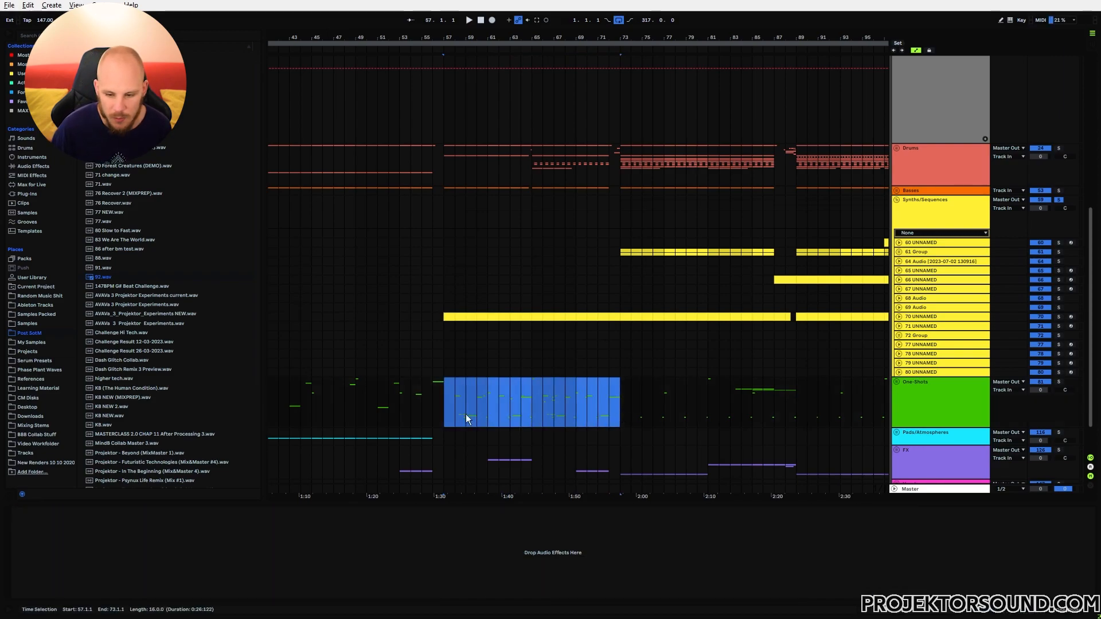
pyautogui.moveTo(442, 396); pyautogui.dragTo(298, 404)
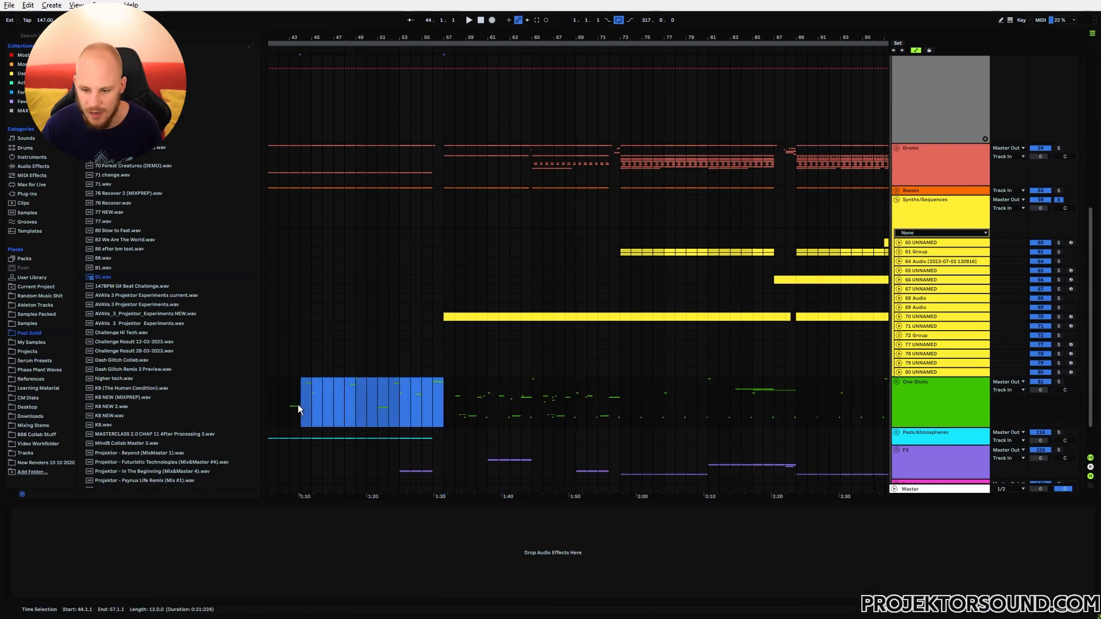
pyautogui.click(622, 395)
pyautogui.moveTo(622, 395); pyautogui.dragTo(802, 408)
pyautogui.click(796, 408)
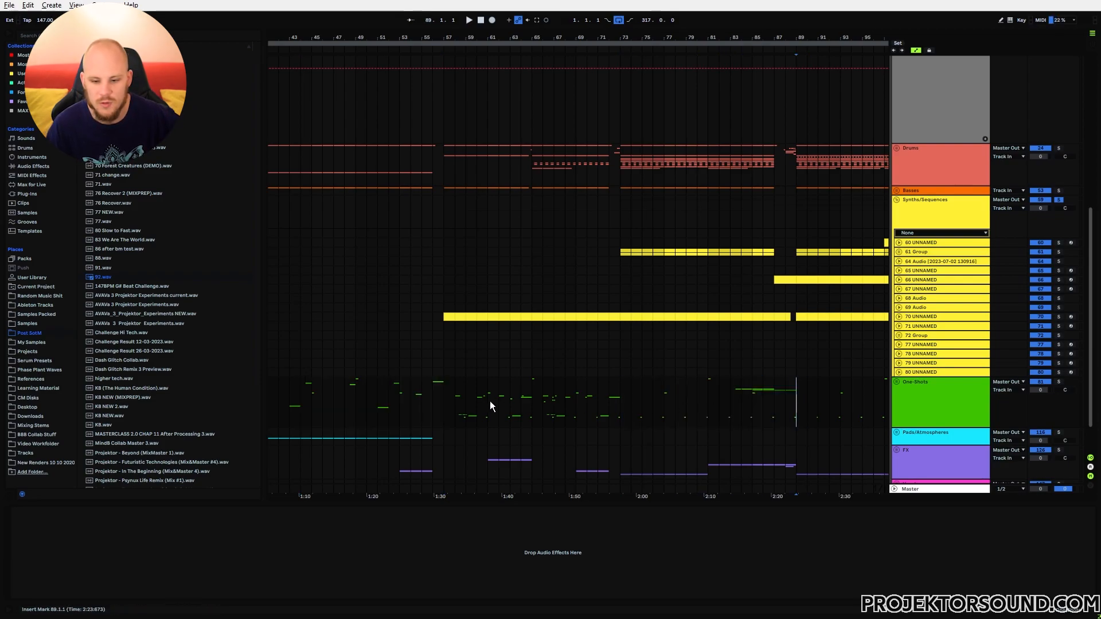
# Step: Select the One-Shots group over bars 57 to 73, and the preceding section over bars 44 to 57
pyautogui.moveTo(448, 402); pyautogui.dragTo(543, 404)
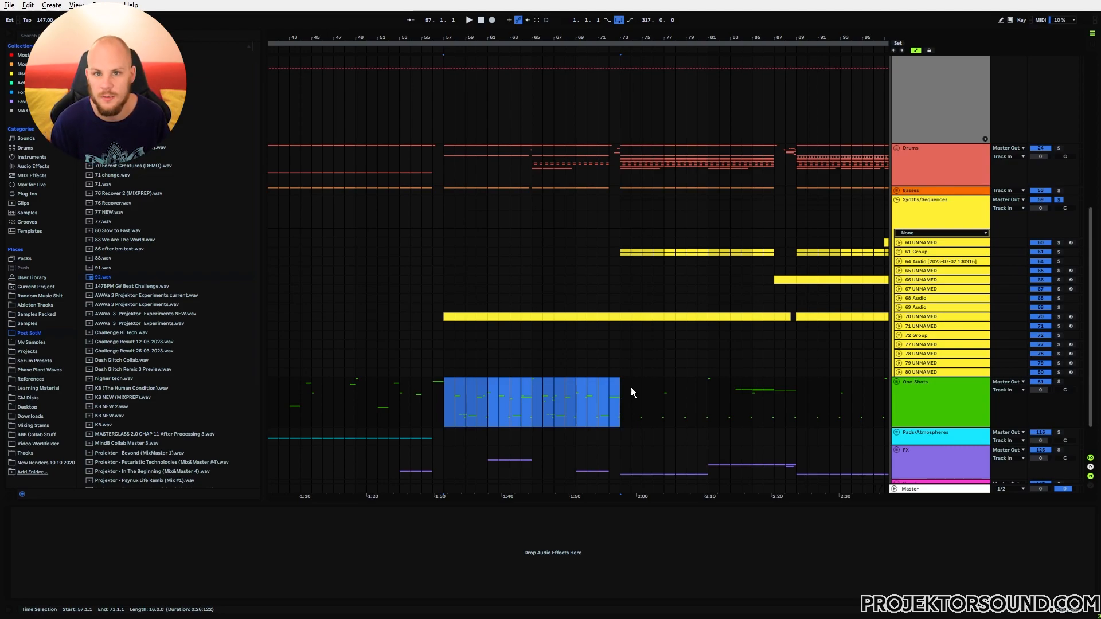
pyautogui.click(455, 402)
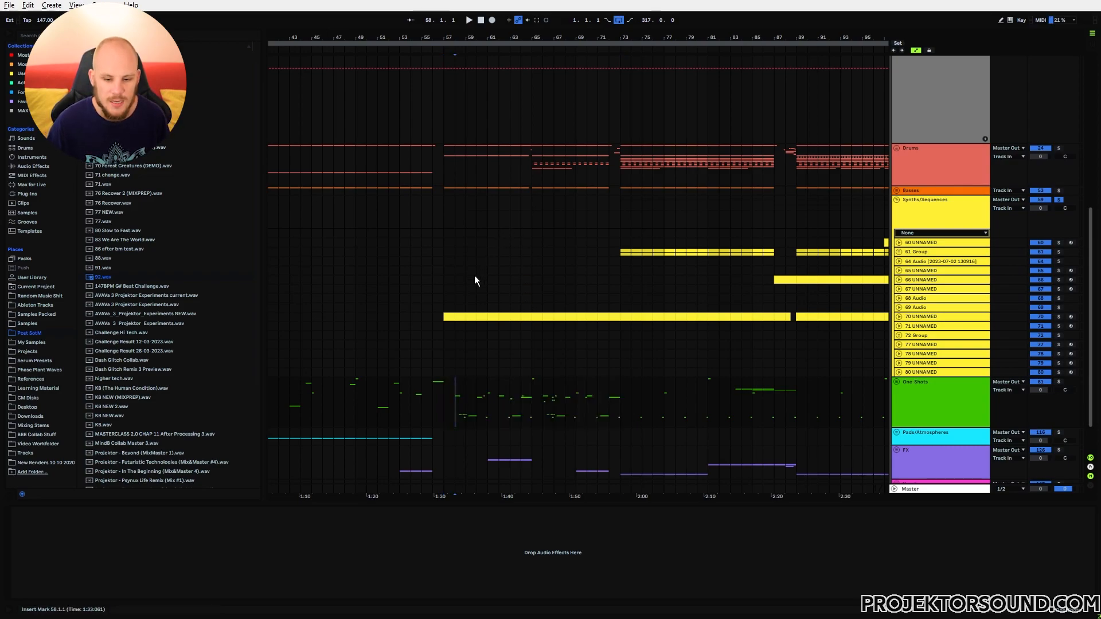
pyautogui.moveTo(441, 388); pyautogui.dragTo(358, 394)
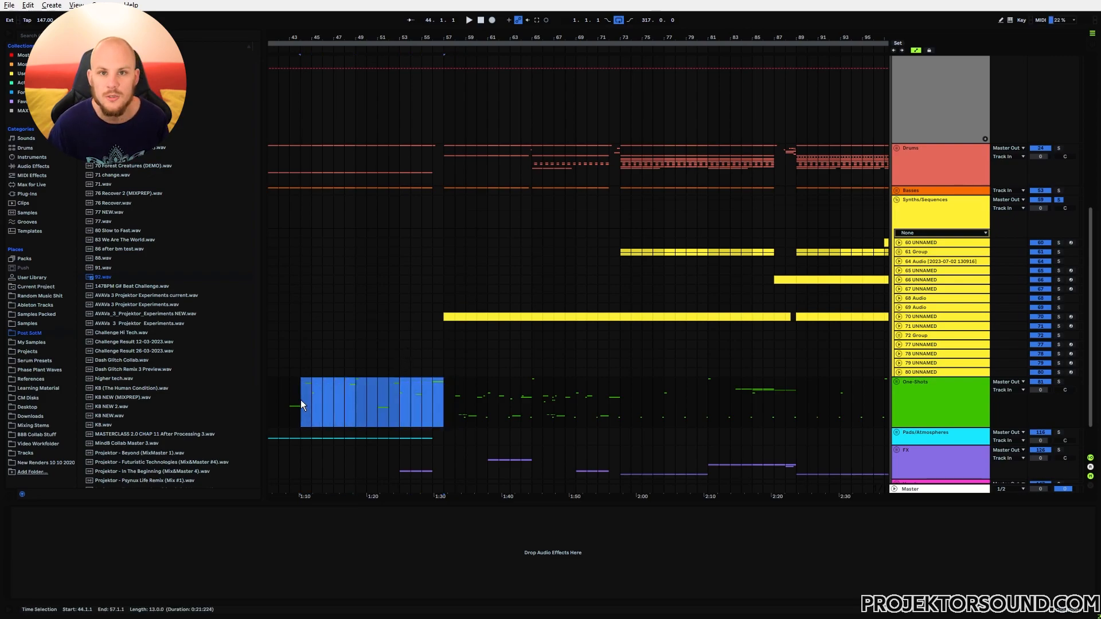
# Step: Audition the soloed One-Shots group from bar 44 and again from bar 57, and stop playback
pyautogui.click(308, 404)
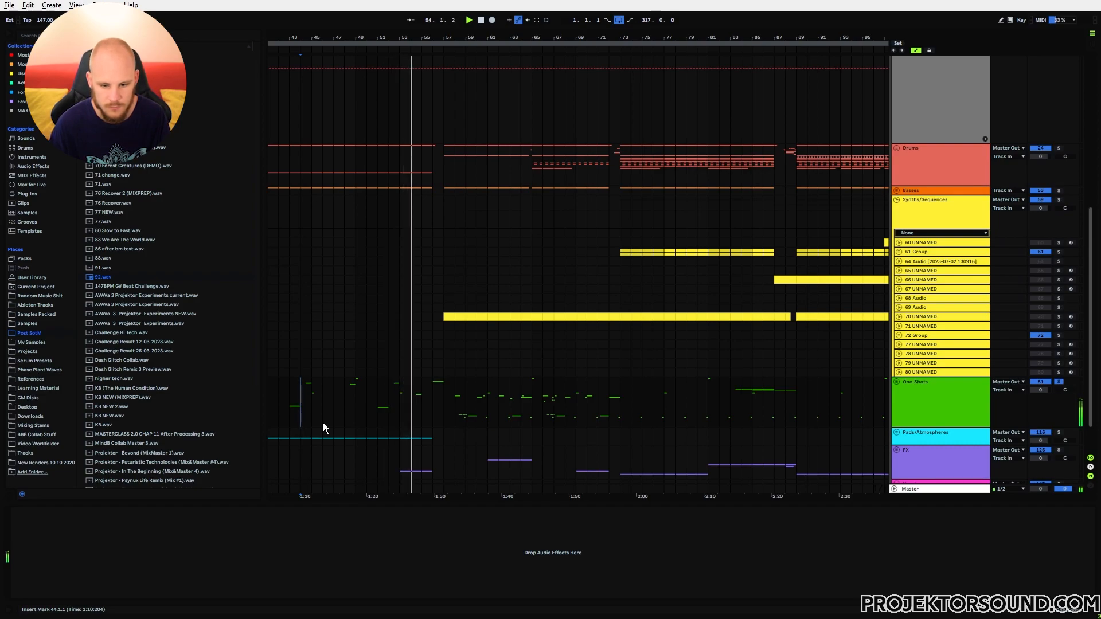
pyautogui.click(449, 408)
pyautogui.press('space')
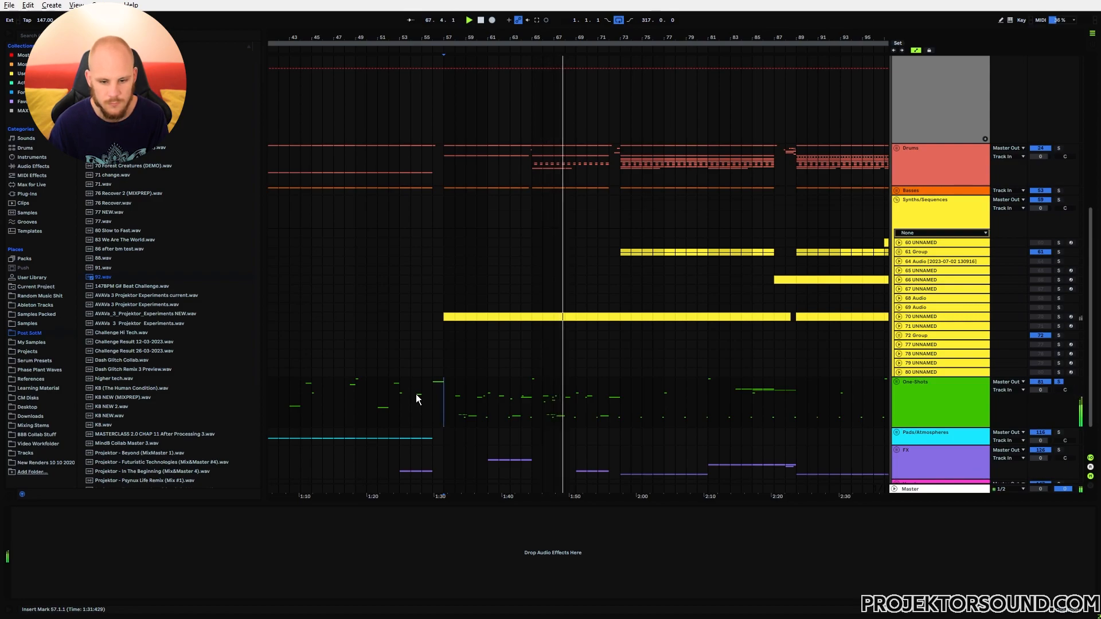
pyautogui.press('space')
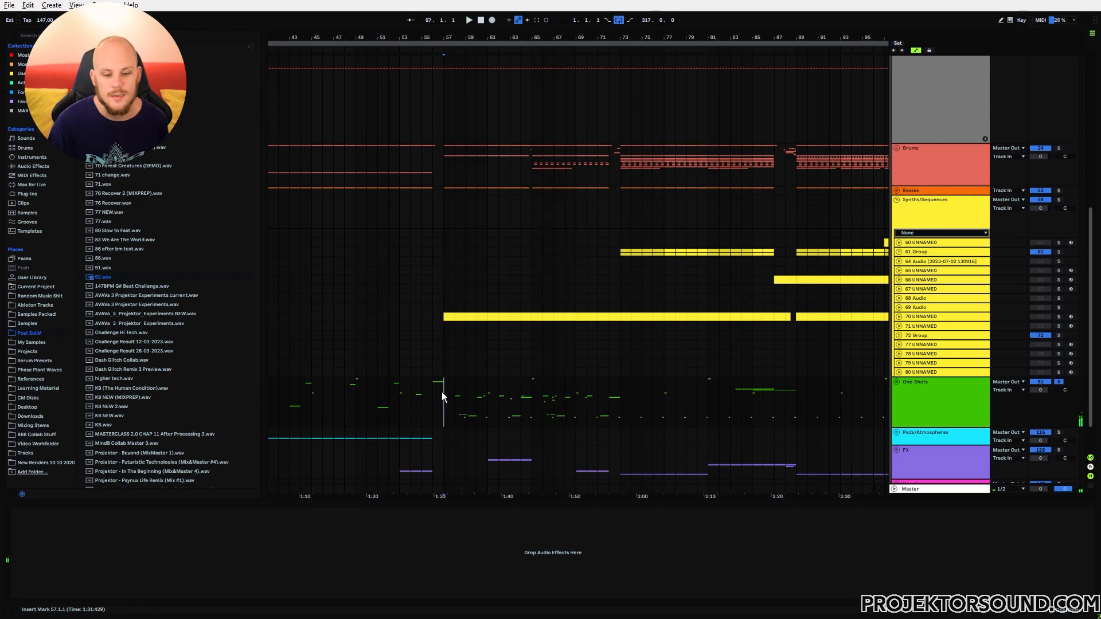
# Step: Select the One-Shots section over bars 44 to 57, and inspect its individual one-shots at bars 51 and 56
pyautogui.moveTo(442, 388); pyautogui.dragTo(302, 395)
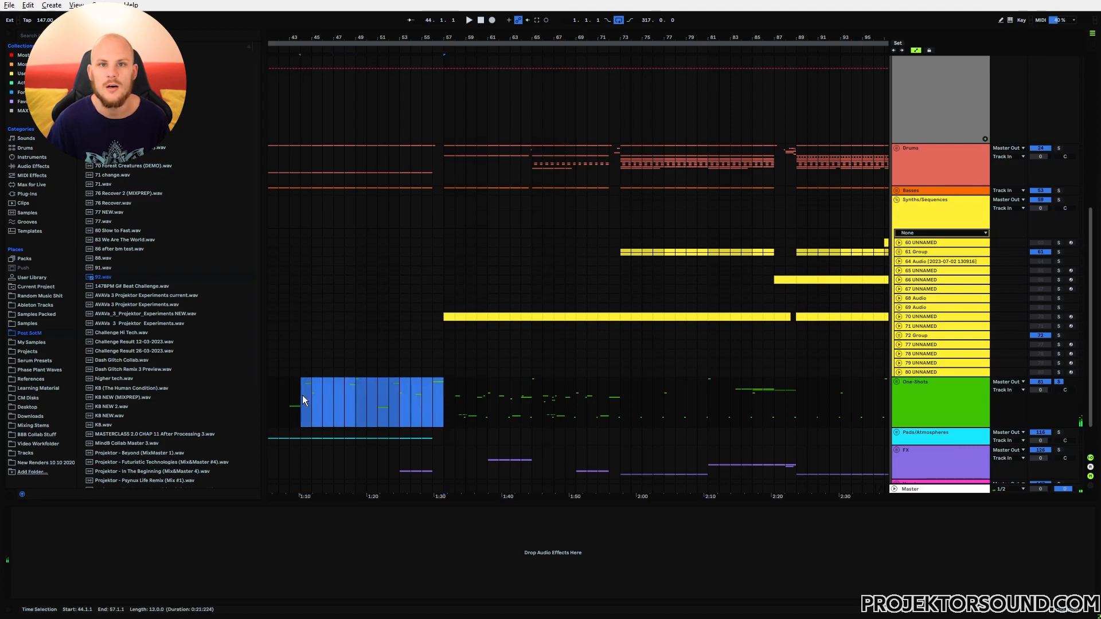
pyautogui.click(309, 407)
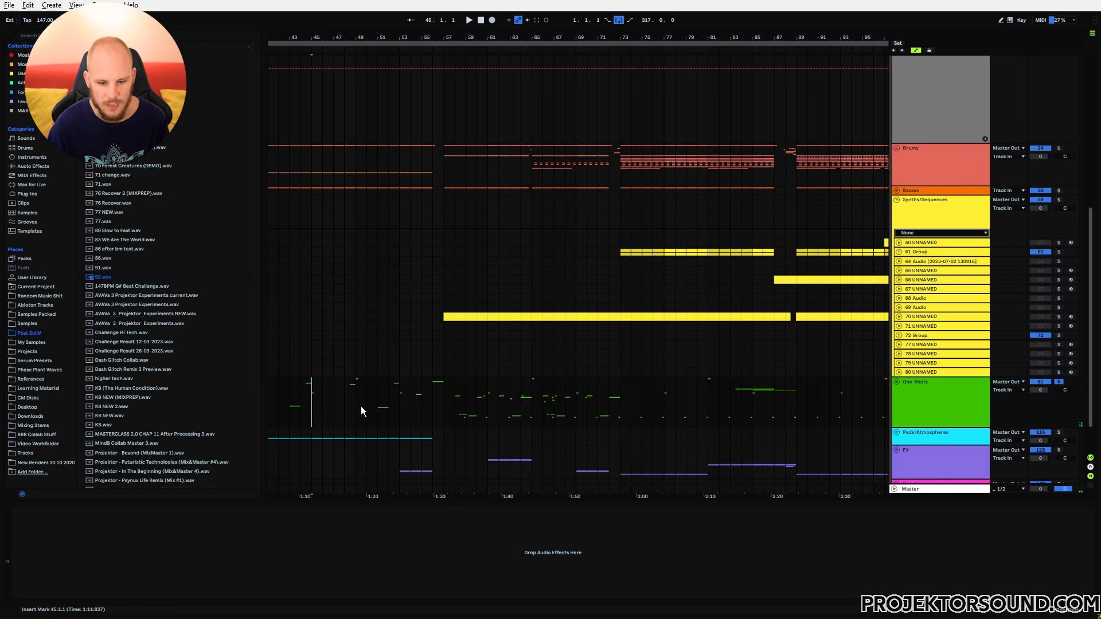
pyautogui.click(383, 411)
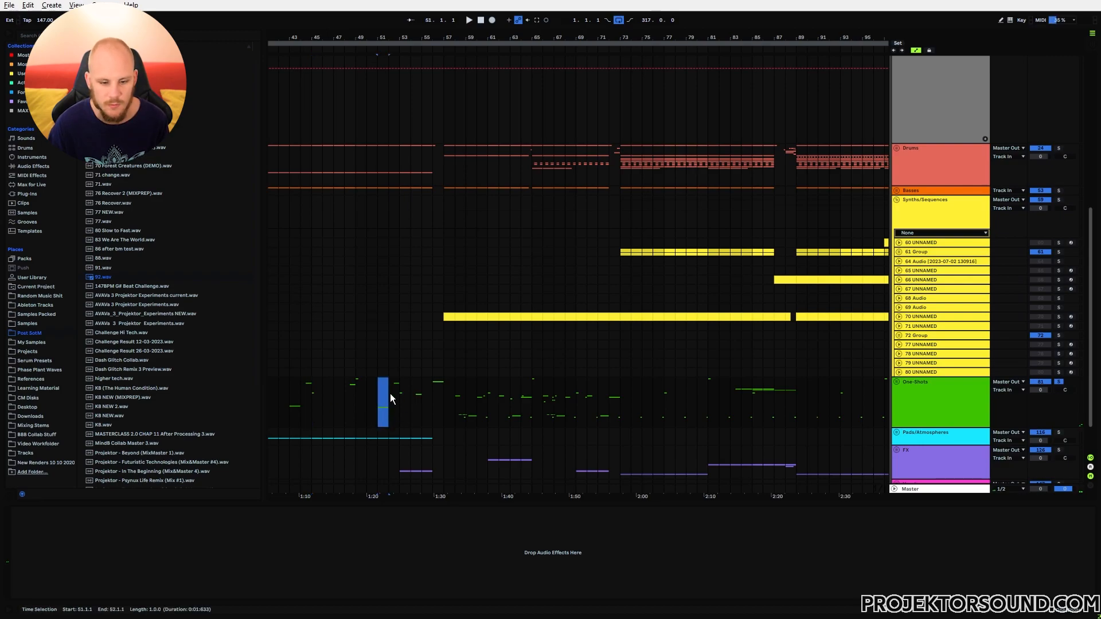
pyautogui.click(439, 388)
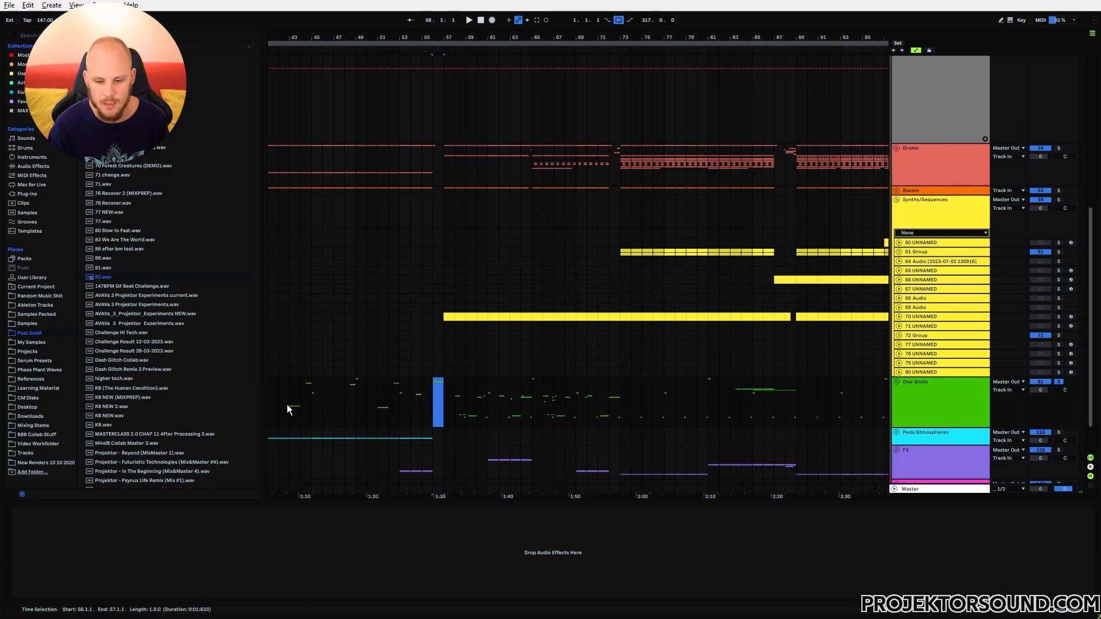
pyautogui.click(286, 407)
pyautogui.click(447, 405)
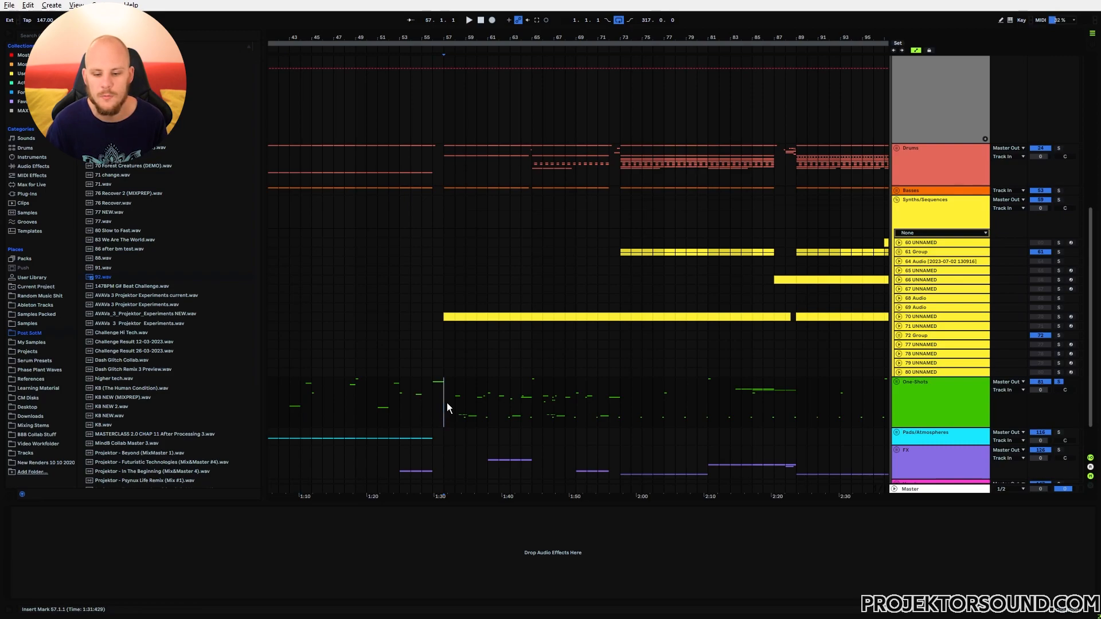
# Step: Mark the One-Shots section over bars 57 to 73, and the following section from bar 73 to about bar 89
pyautogui.moveTo(444, 398); pyautogui.dragTo(577, 408)
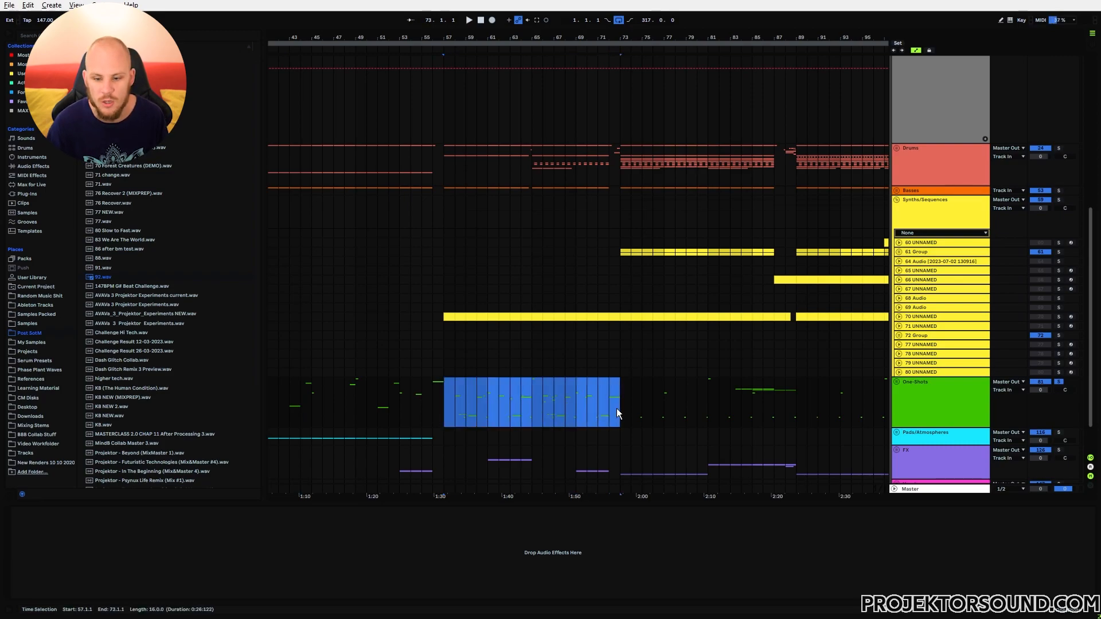
pyautogui.click(605, 404)
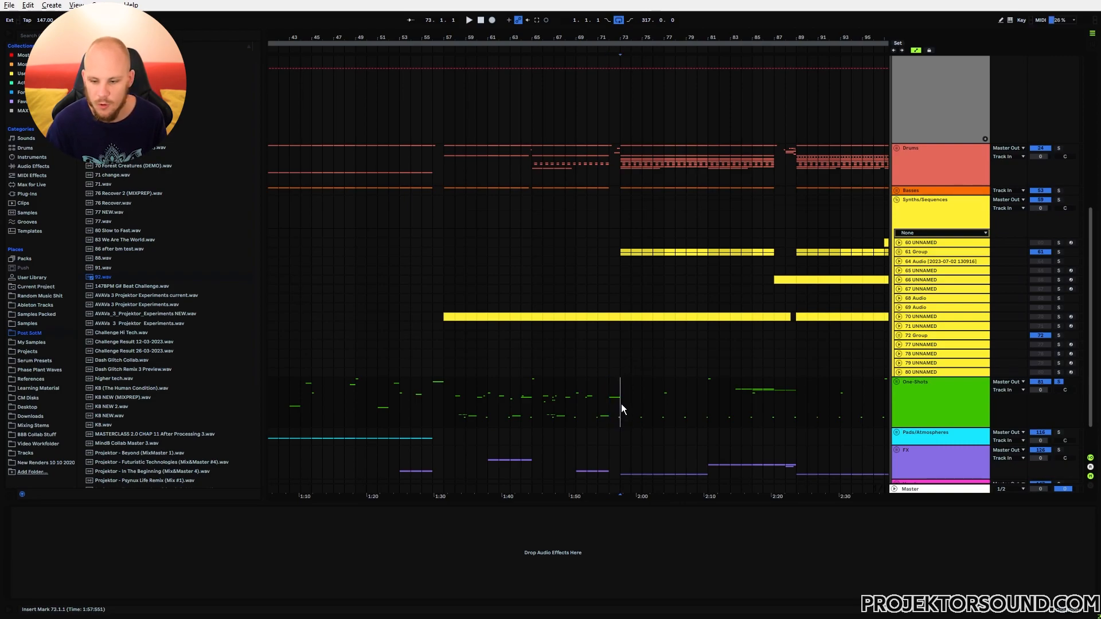
pyautogui.moveTo(621, 404); pyautogui.dragTo(795, 412)
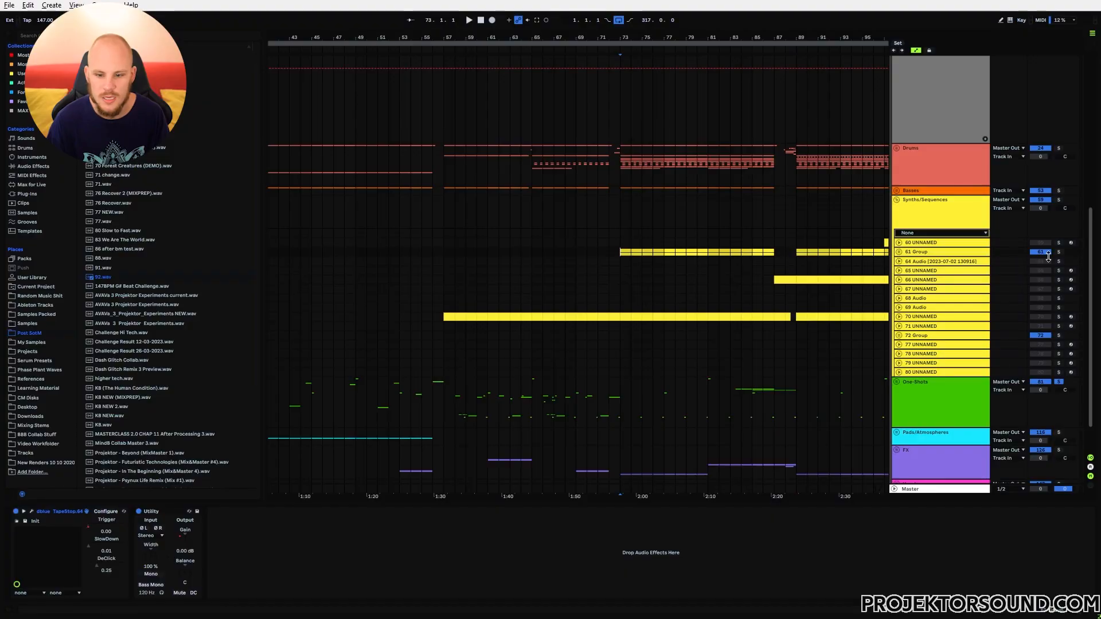
# Step: Solo 61 Group in Synths/Sequences, play it from bar 73, and select its section over bars 73 to 87
pyautogui.click(1059, 252)
pyautogui.press('space')
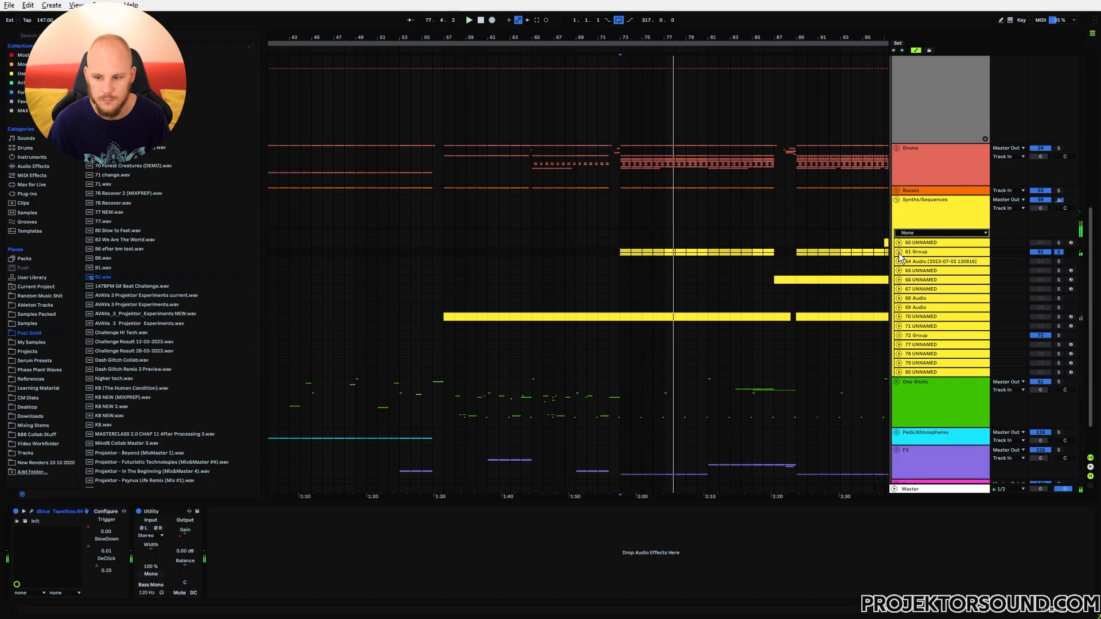
pyautogui.click(900, 253)
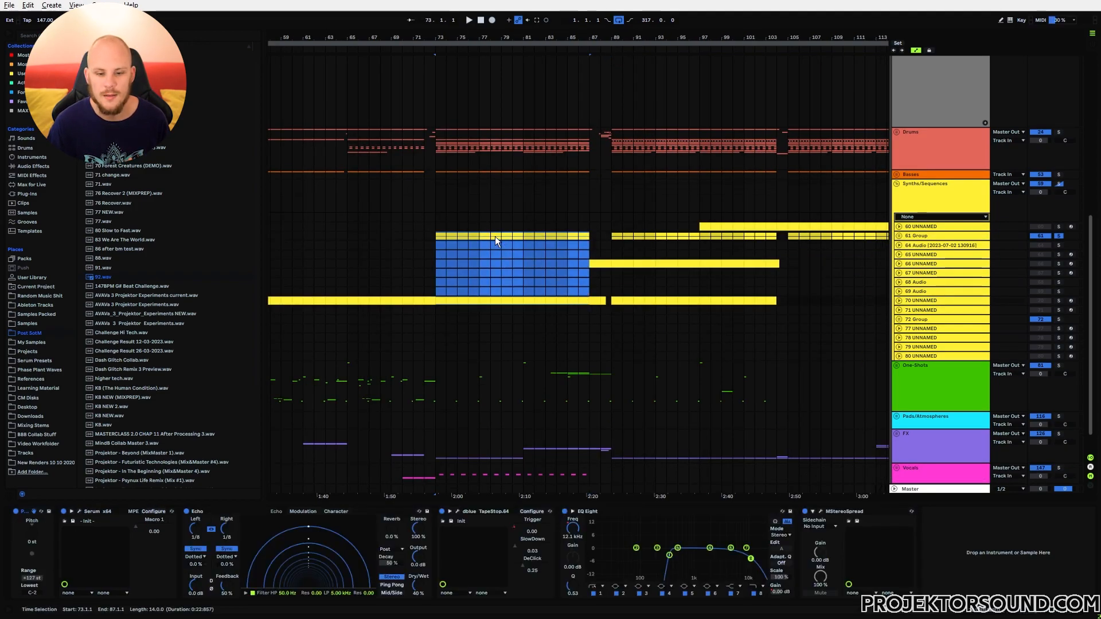
pyautogui.click(436, 234)
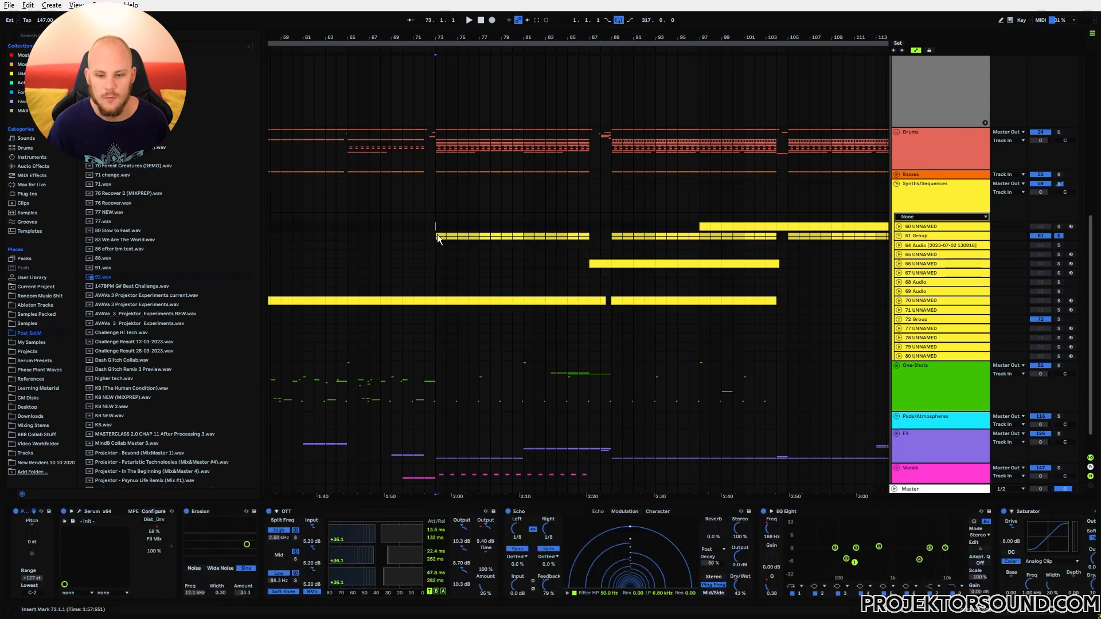
pyautogui.moveTo(439, 236); pyautogui.dragTo(584, 297)
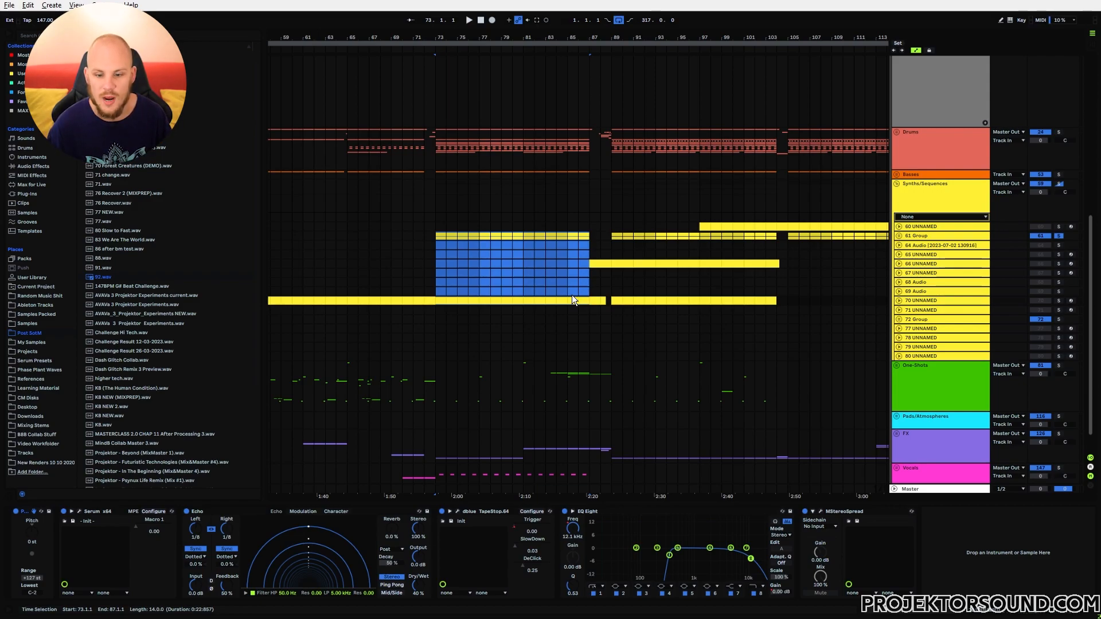
# Step: Solo synth track 66, play it from bar 89, and select its clip over bars 87 to 103
pyautogui.click(932, 266)
pyautogui.click(1059, 264)
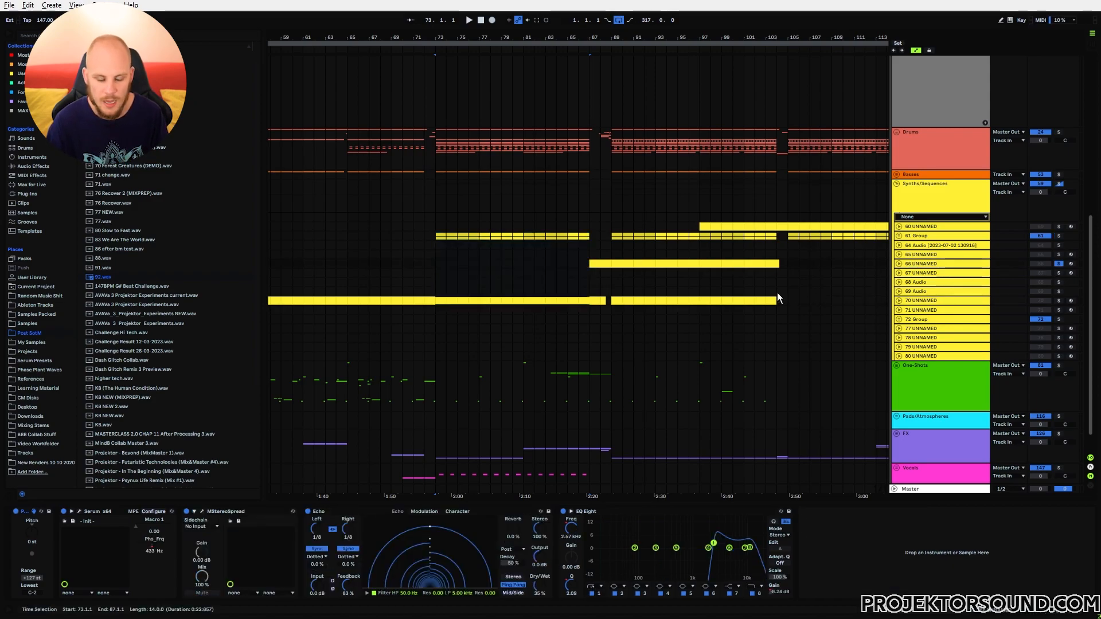
pyautogui.click(612, 270)
pyautogui.press('space')
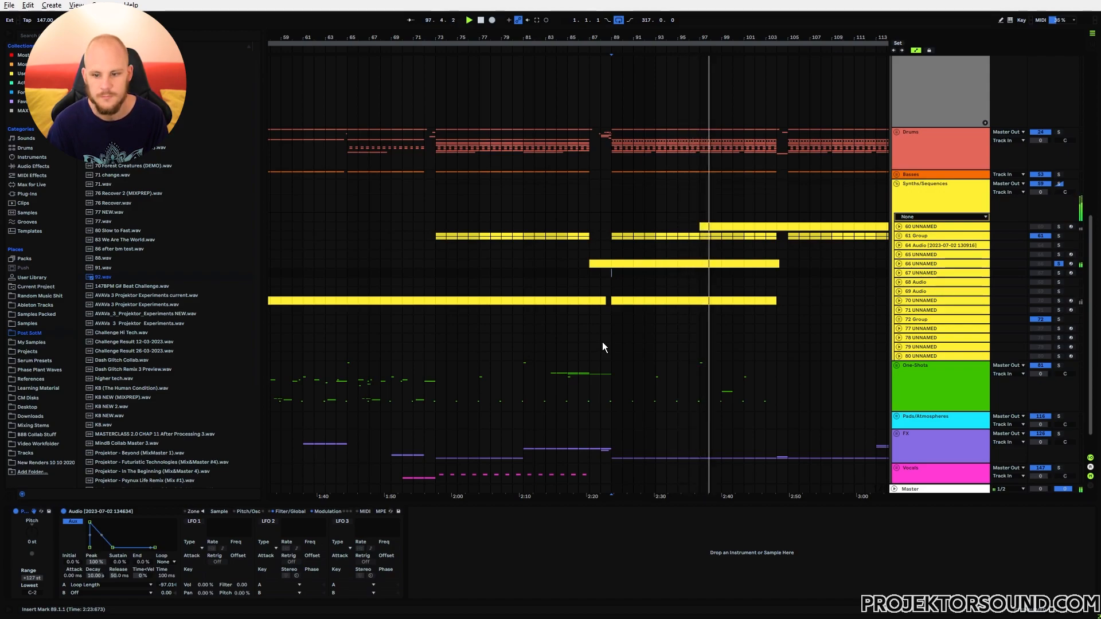
pyautogui.press('space')
pyautogui.click(613, 282)
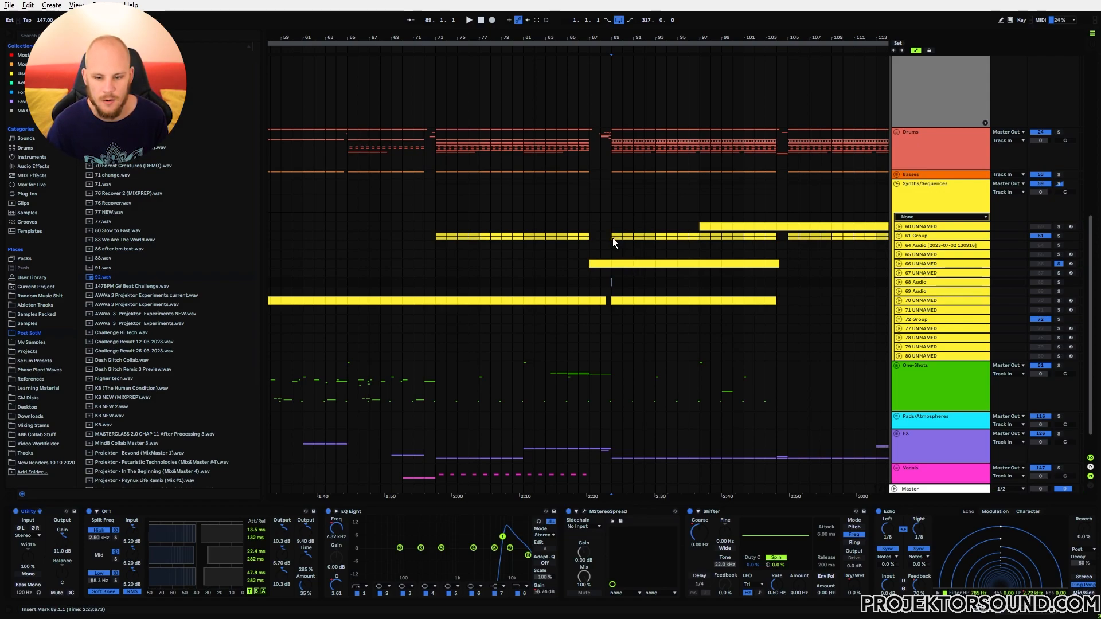
pyautogui.moveTo(587, 262); pyautogui.dragTo(768, 262)
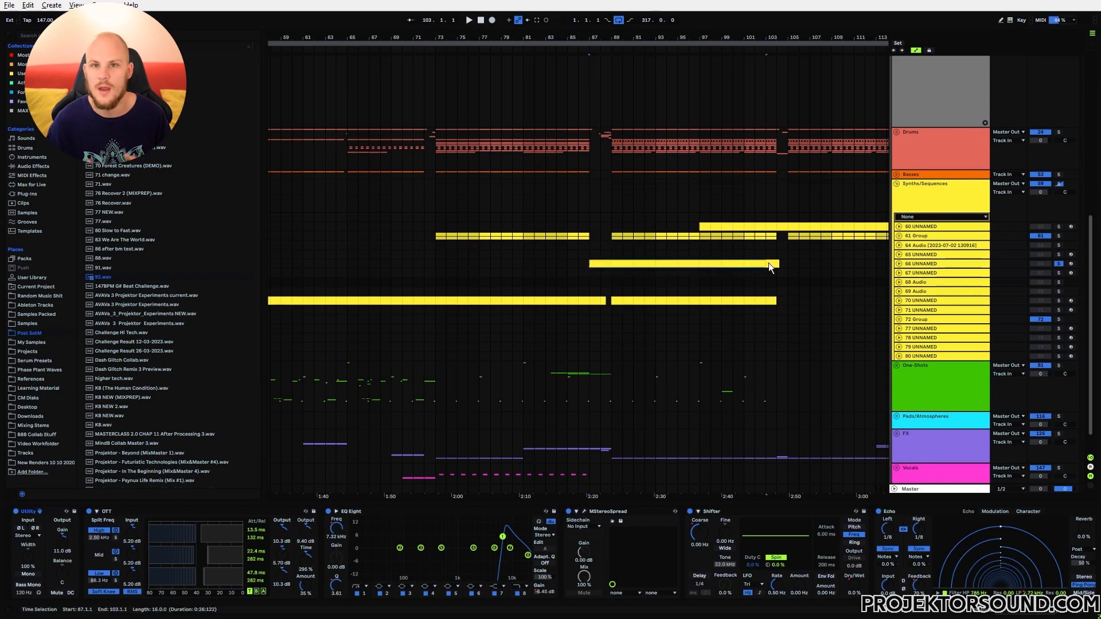
# Step: Inspect track 66's clip end at bar 103, 61 Group at bar 100, the section start at bar 89, and track 66 over bars 91 to 93
pyautogui.click(774, 264)
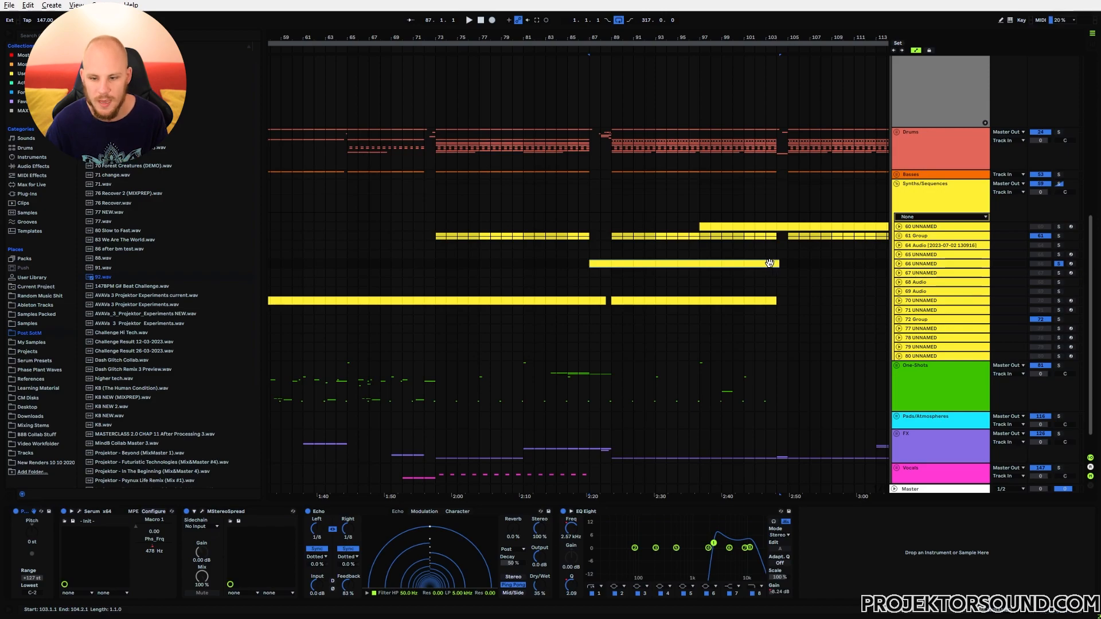
pyautogui.click(728, 237)
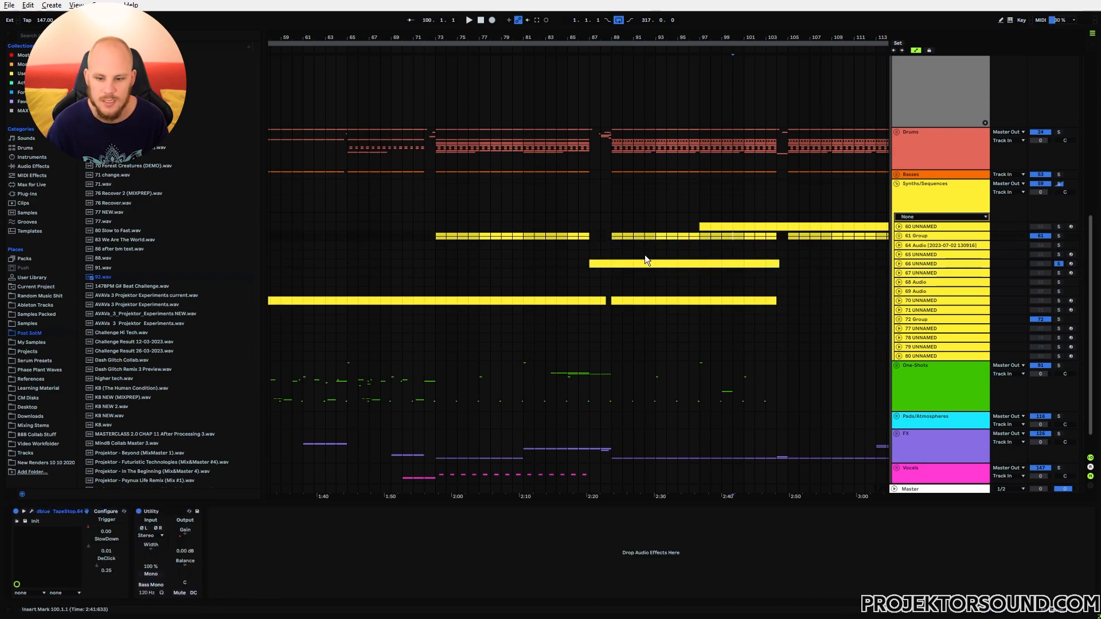
pyautogui.moveTo(619, 234); pyautogui.dragTo(639, 239)
pyautogui.click(610, 299)
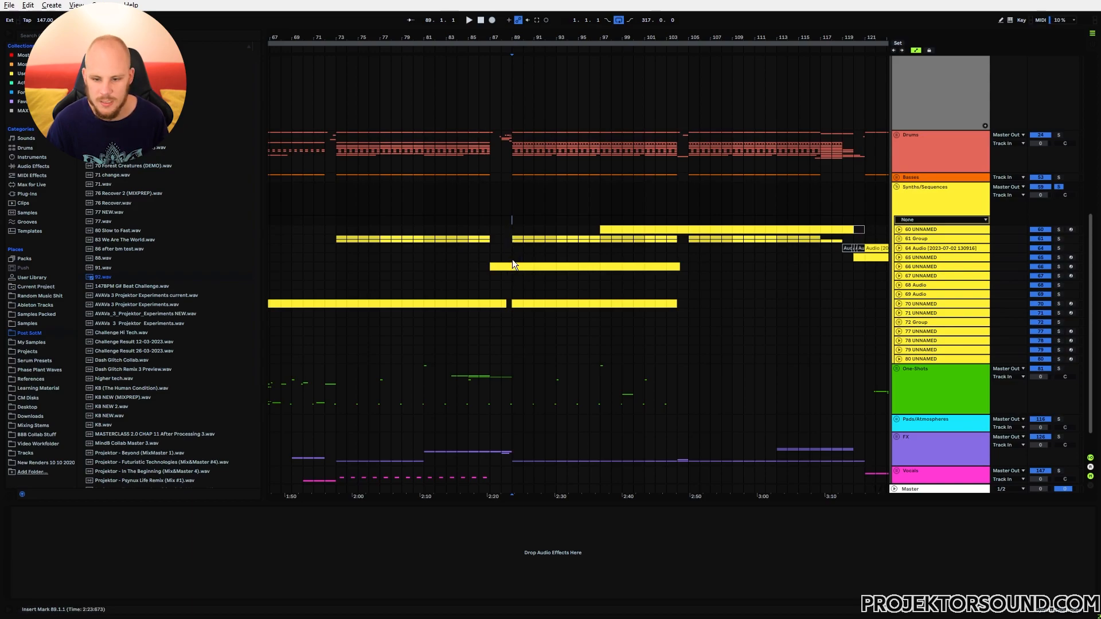
pyautogui.click(546, 266)
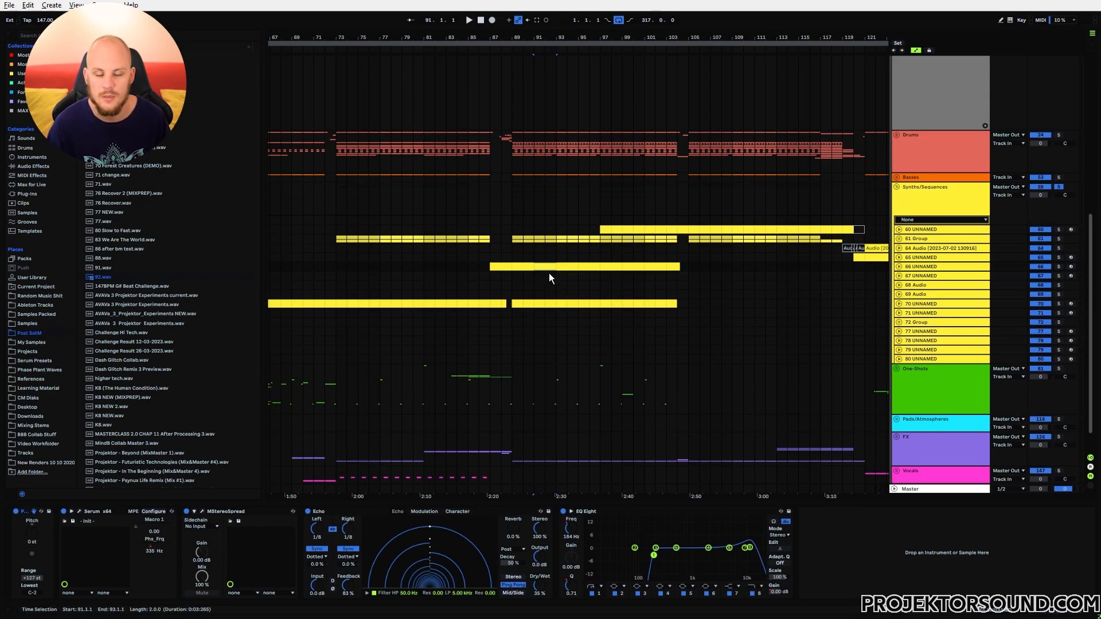
# Step: Play the whole Synths/Sequences group from bar 89, and mark the break at bar 104
pyautogui.click(515, 256)
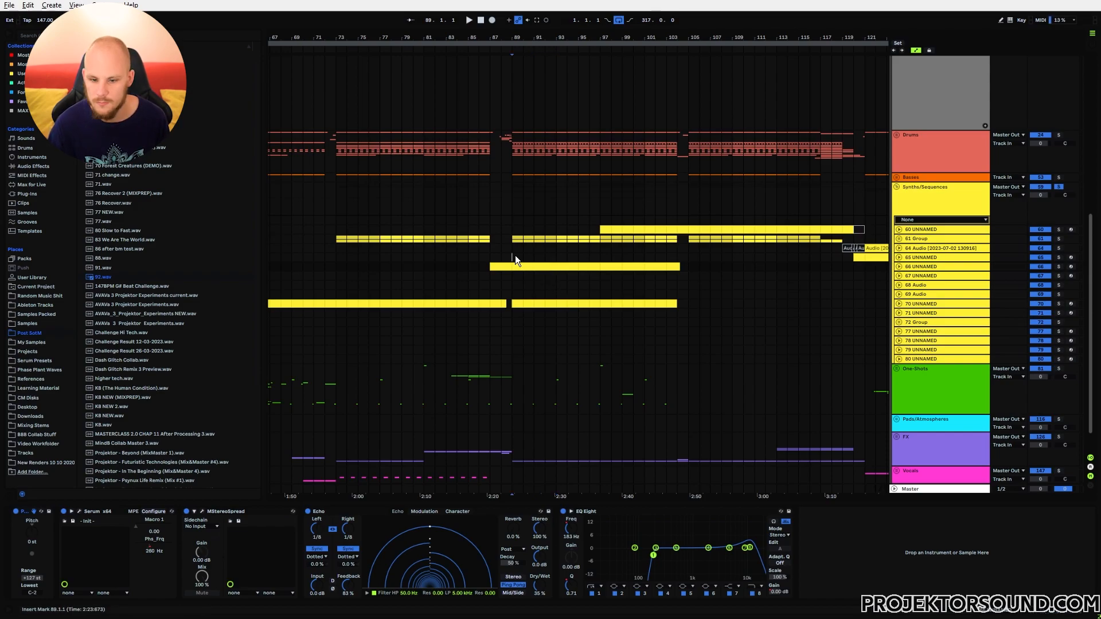
pyautogui.press('space')
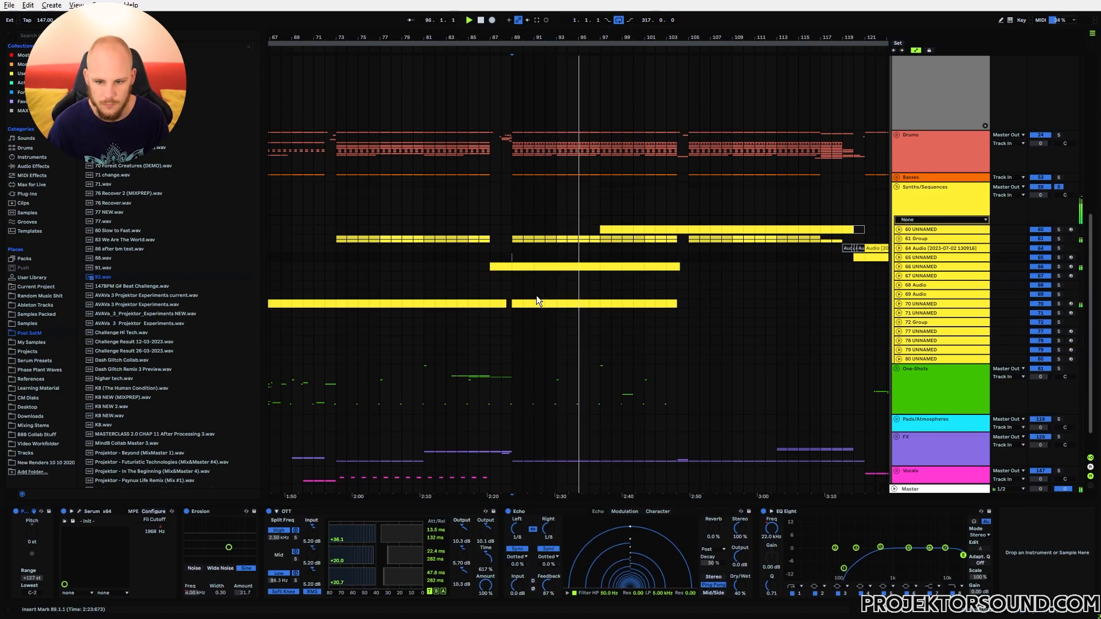
pyautogui.click(677, 248)
pyautogui.press('space')
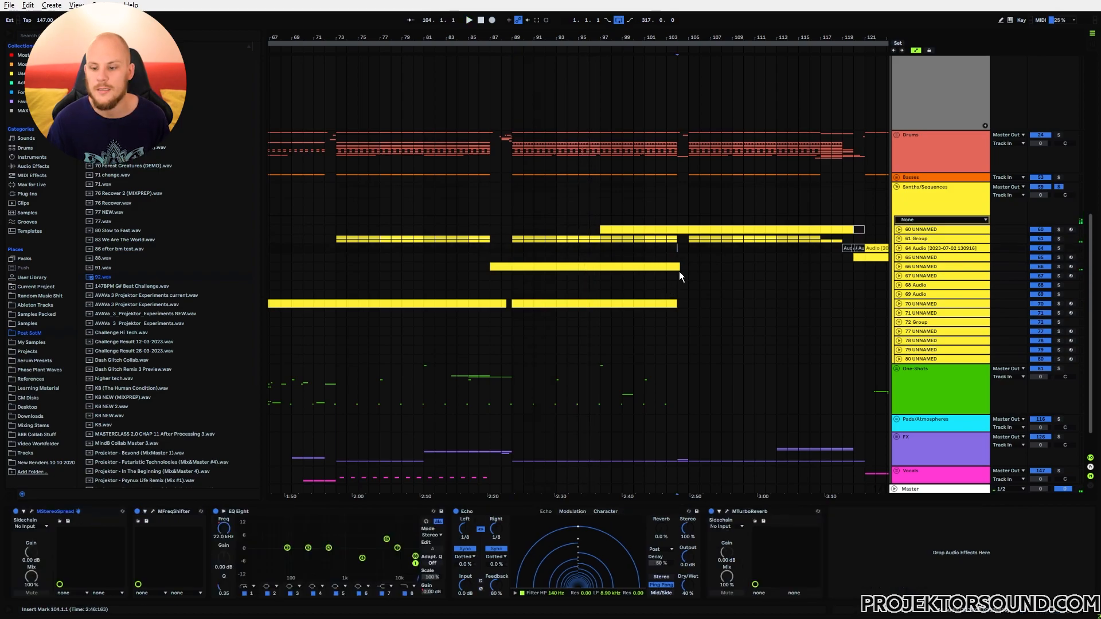
# Step: Solo synth track 60 and play it from bar 105
pyautogui.click(683, 284)
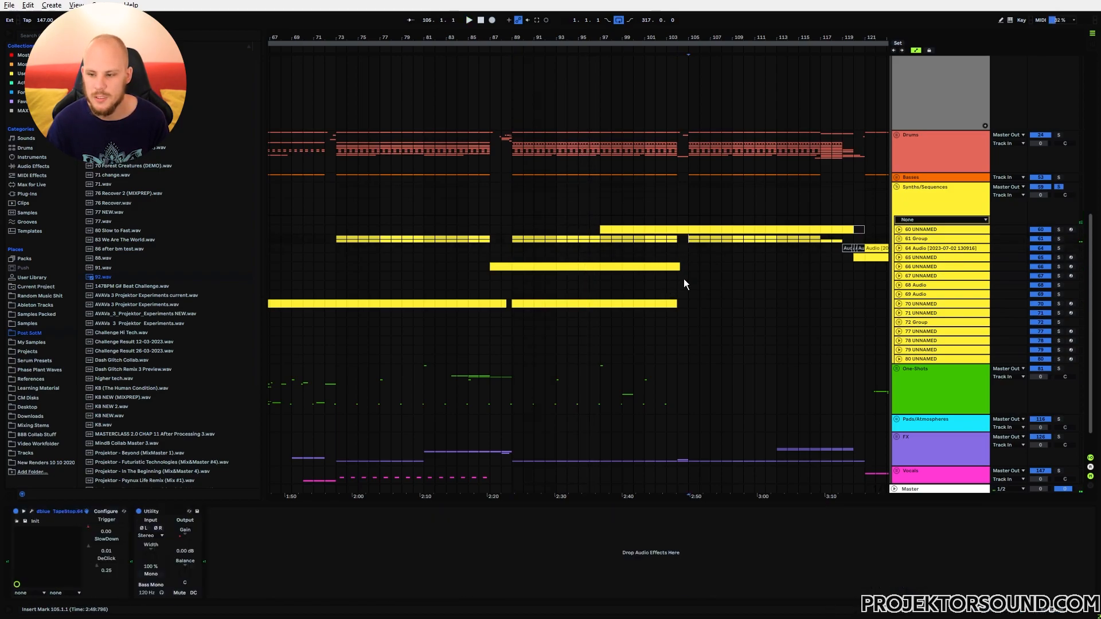
pyautogui.click(1059, 229)
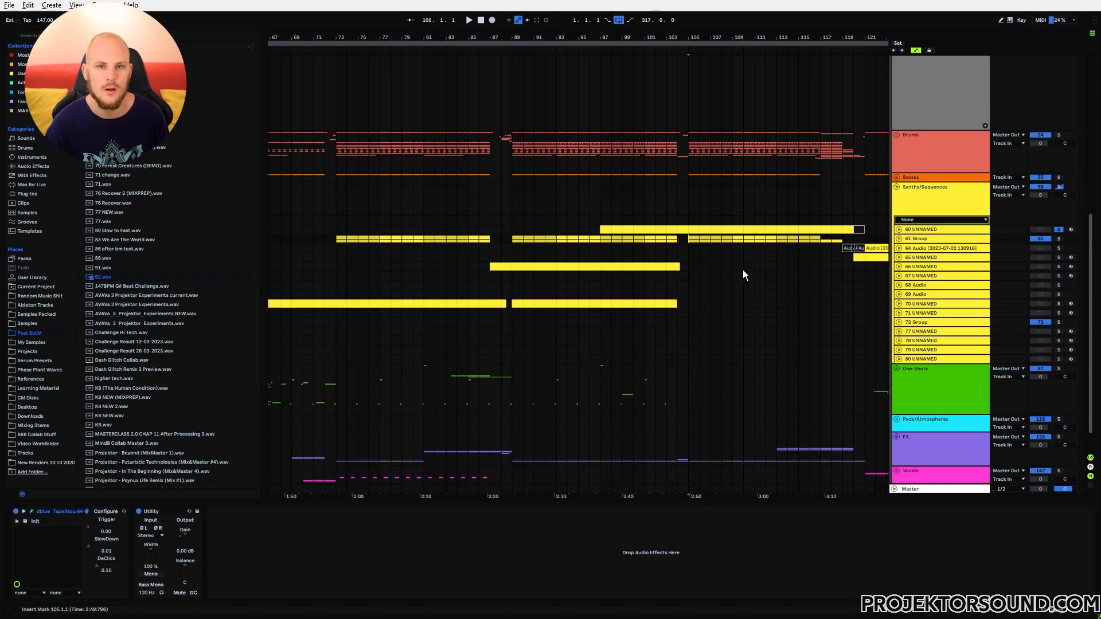
pyautogui.press('space')
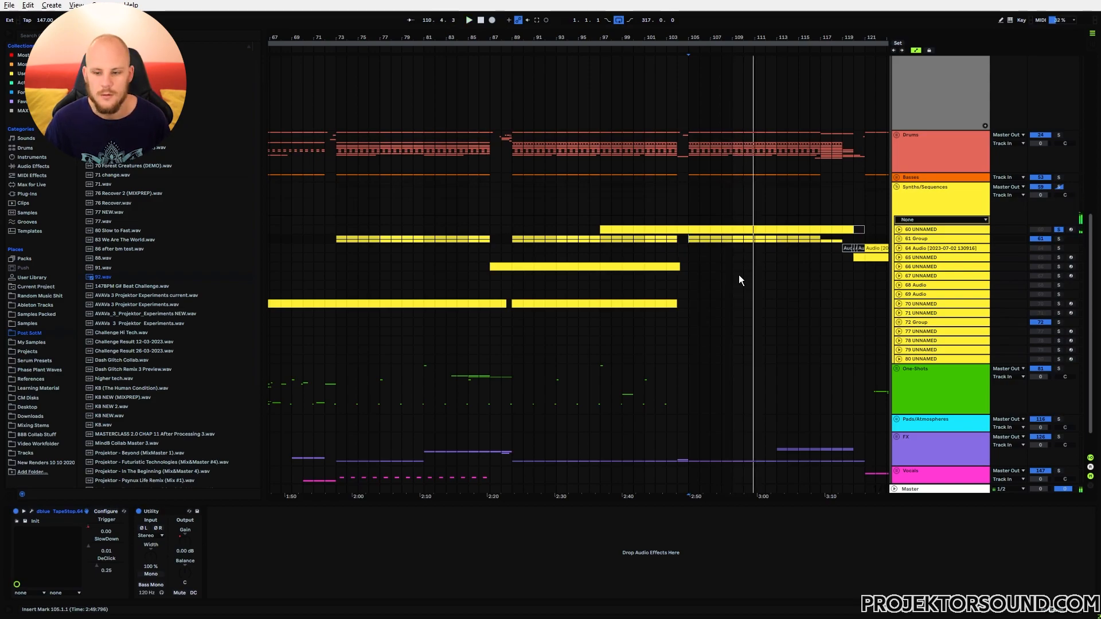
pyautogui.press('space')
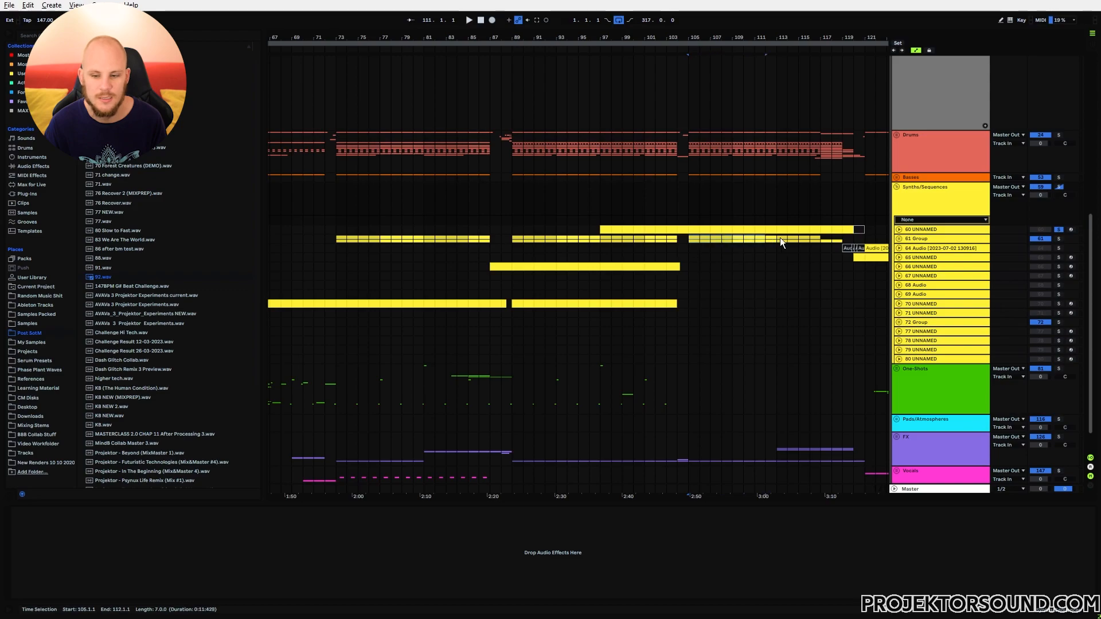
# Step: Select 61 Group's section over bars 105 to 119, and mark bar 105 on synth track 70
pyautogui.click(841, 239)
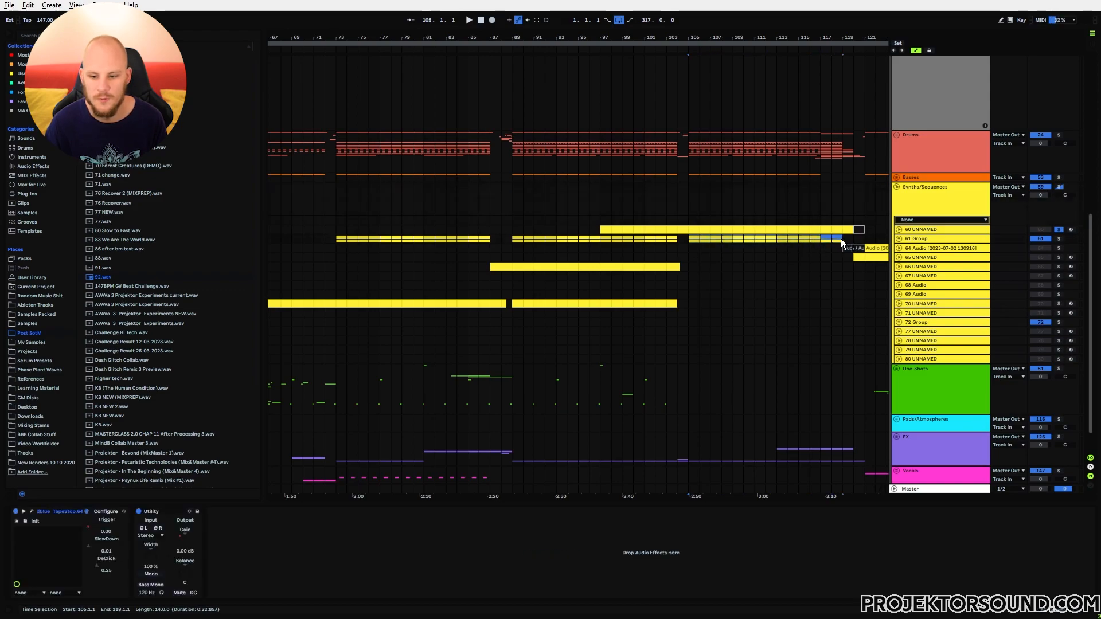
pyautogui.click(684, 305)
pyautogui.click(679, 306)
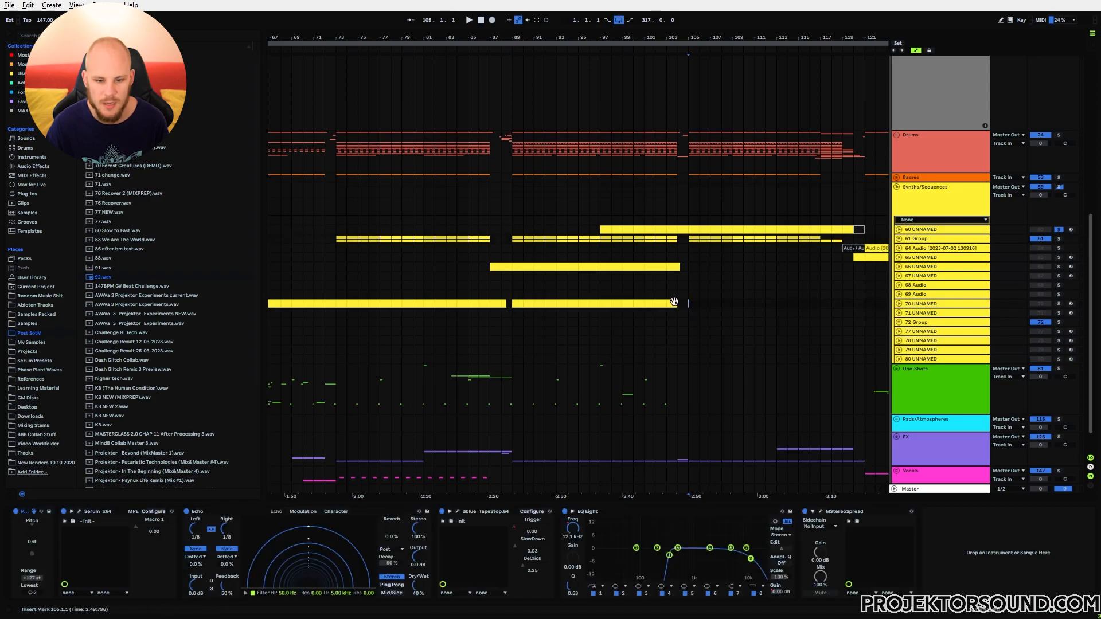
# Step: Mark the section over bars 88 to 105 on track 67 and back from bar 105 on track 66, and place the marker at bar 101
pyautogui.moveTo(559, 38); pyautogui.dragTo(682, 27)
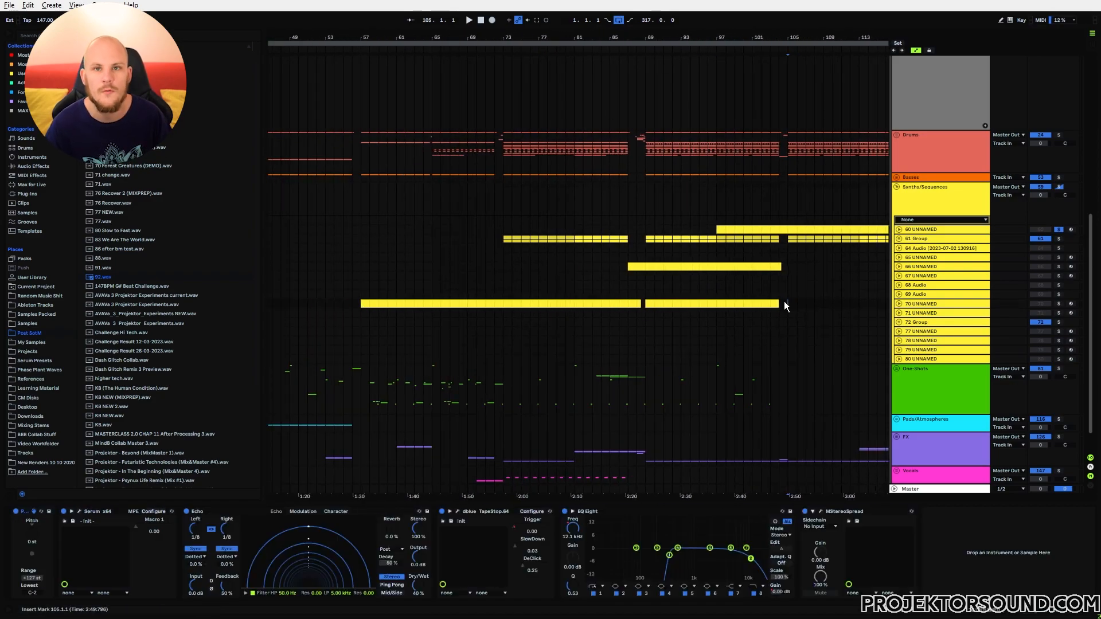
pyautogui.moveTo(639, 288); pyautogui.dragTo(498, 287)
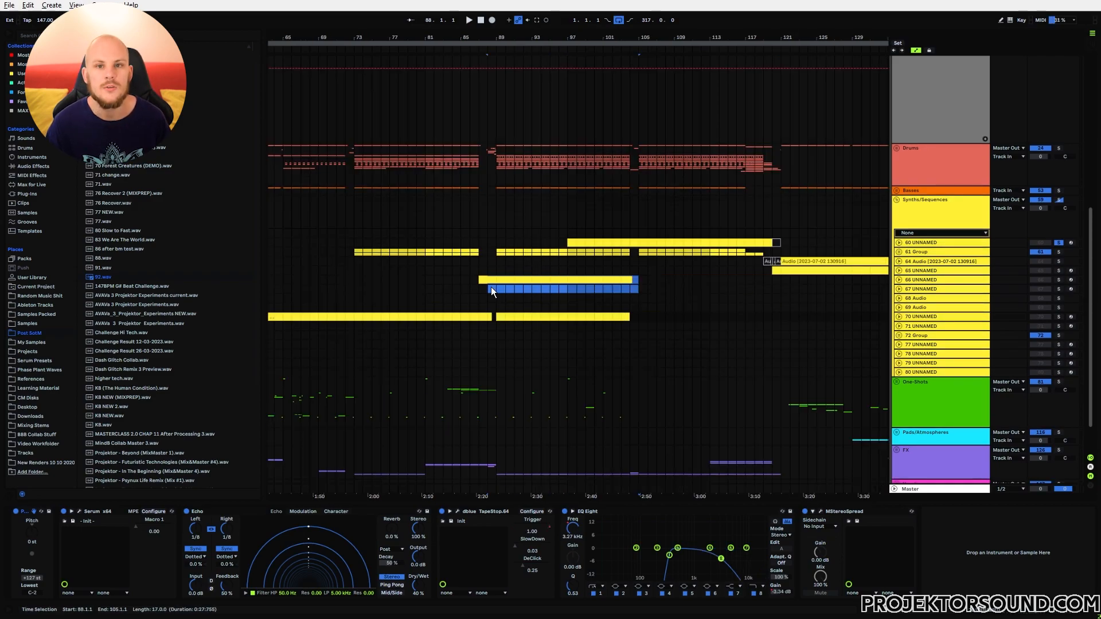
pyautogui.click(641, 279)
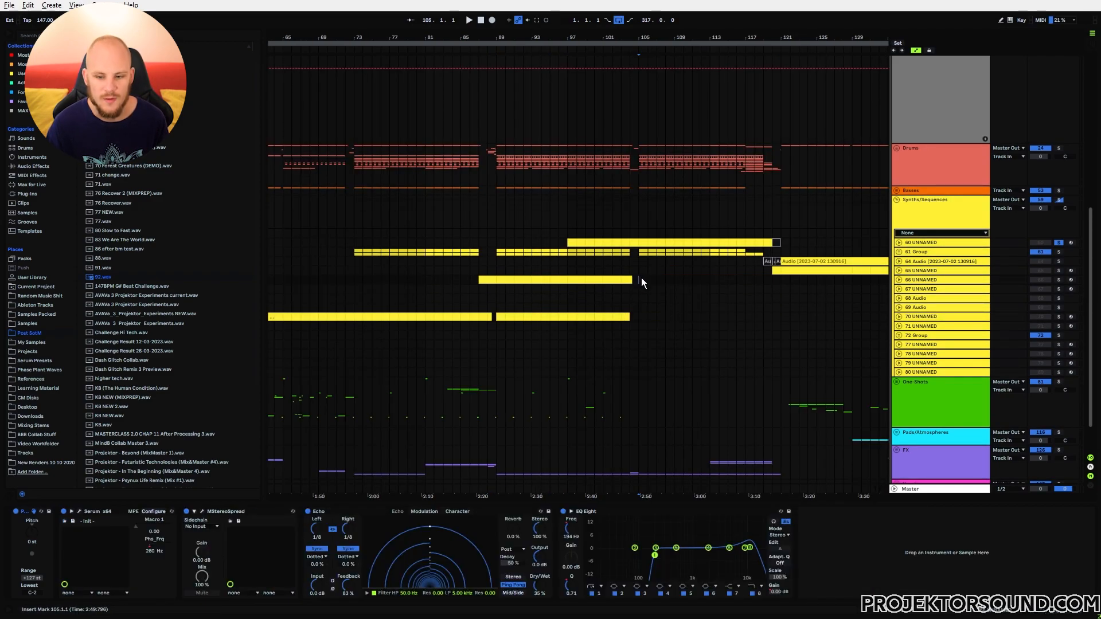
pyautogui.moveTo(640, 280); pyautogui.dragTo(500, 280)
pyautogui.click(604, 296)
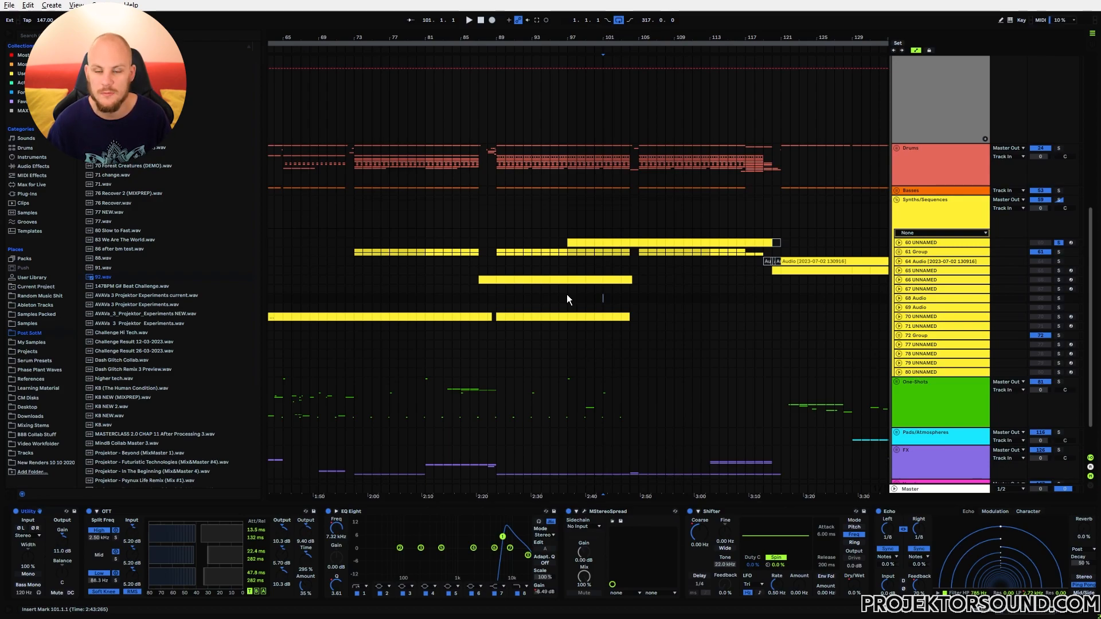
# Step: Mark the transition at bar 119, clear the solos on track 60 and Synths/Sequences, and play the full arrangement from bar 117
pyautogui.moveTo(760, 36); pyautogui.dragTo(493, 37)
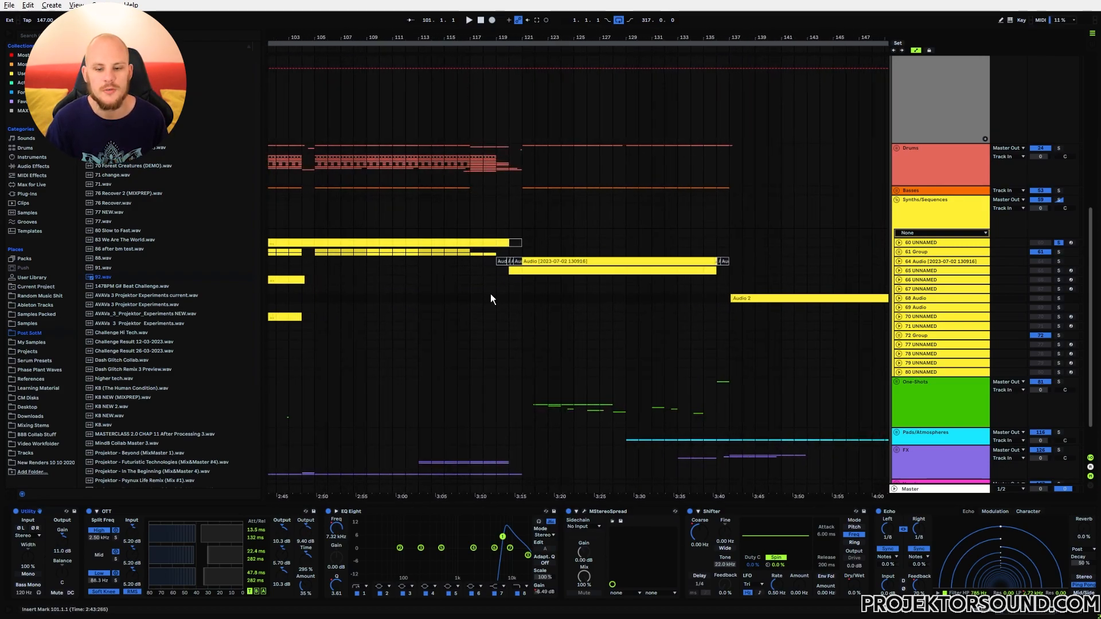
pyautogui.click(496, 269)
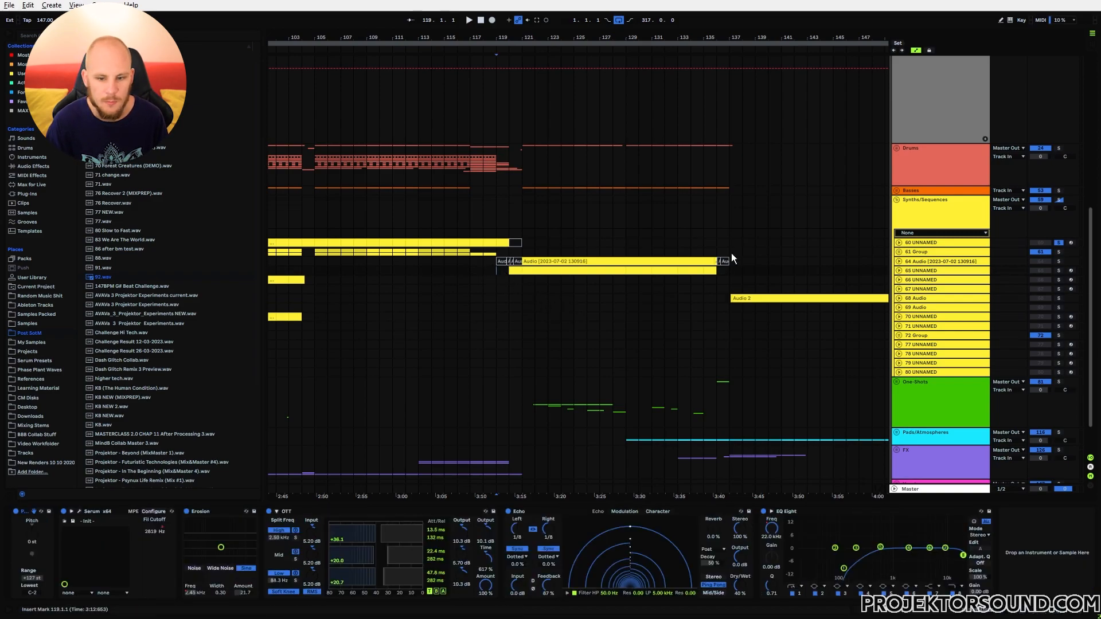
pyautogui.click(1059, 243)
pyautogui.click(460, 349)
pyautogui.press('space')
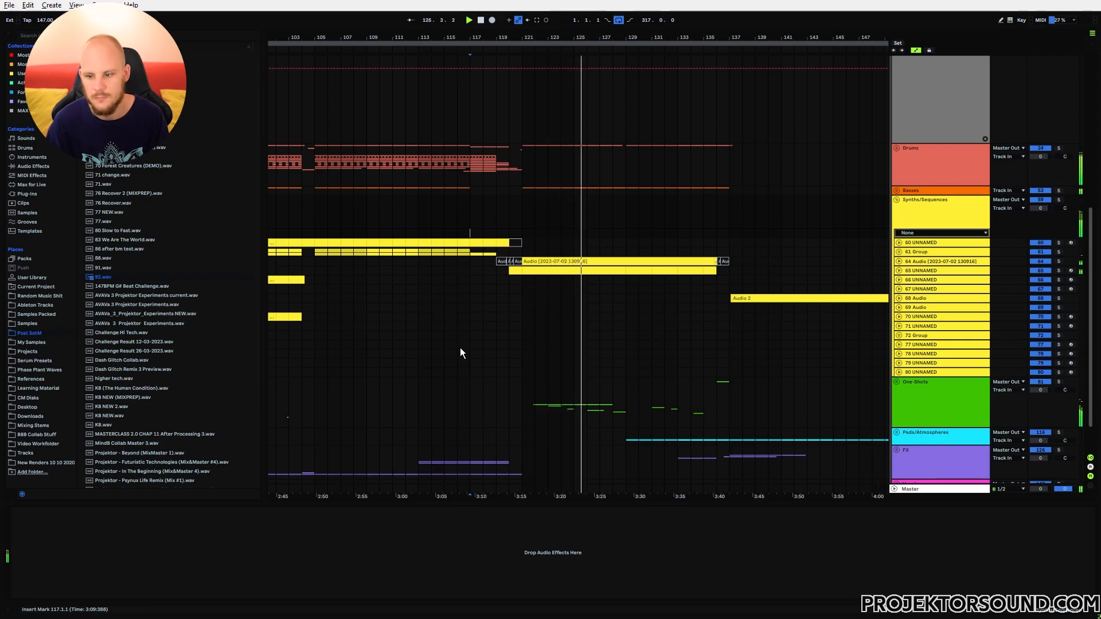
# Step: Solo synth track 65, play it from bar 120, and show its device chain
pyautogui.click(921, 271)
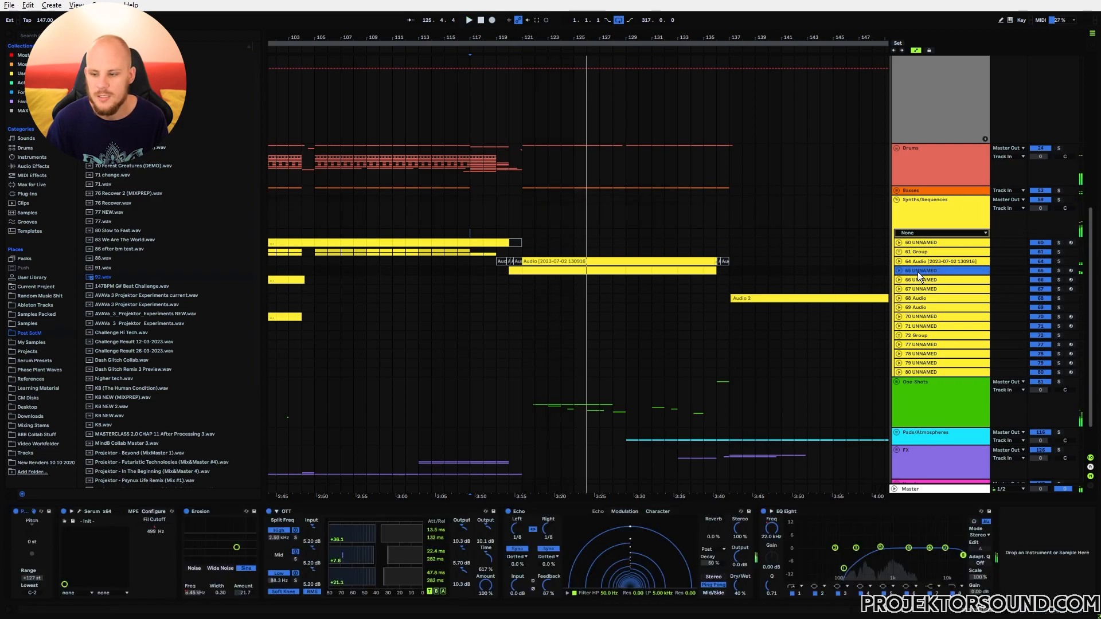
pyautogui.click(1059, 270)
pyautogui.click(519, 319)
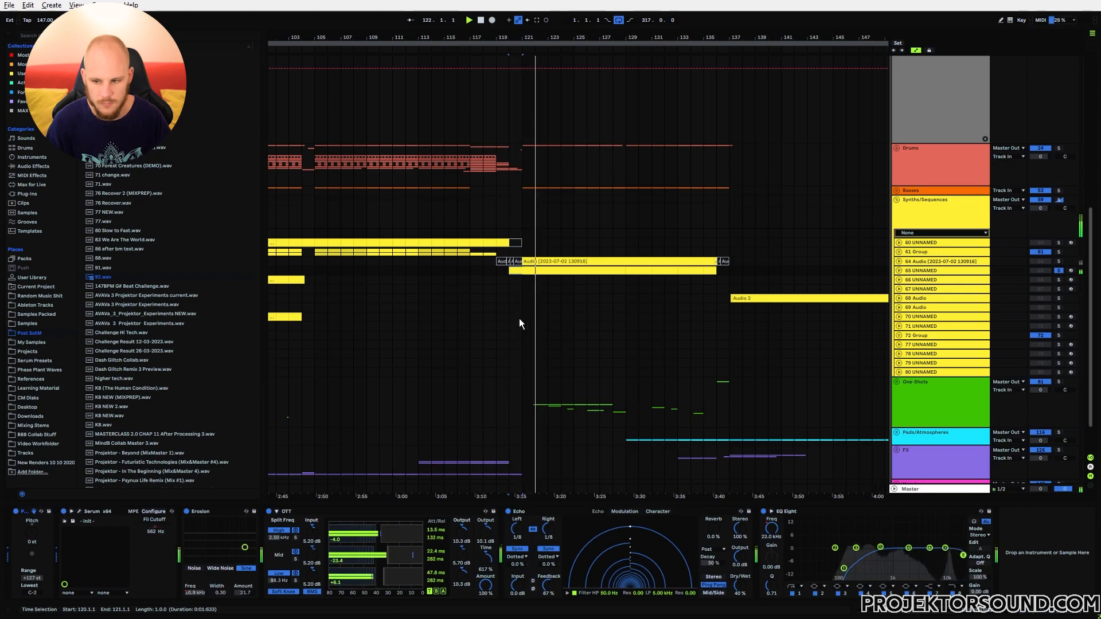
pyautogui.click(920, 269)
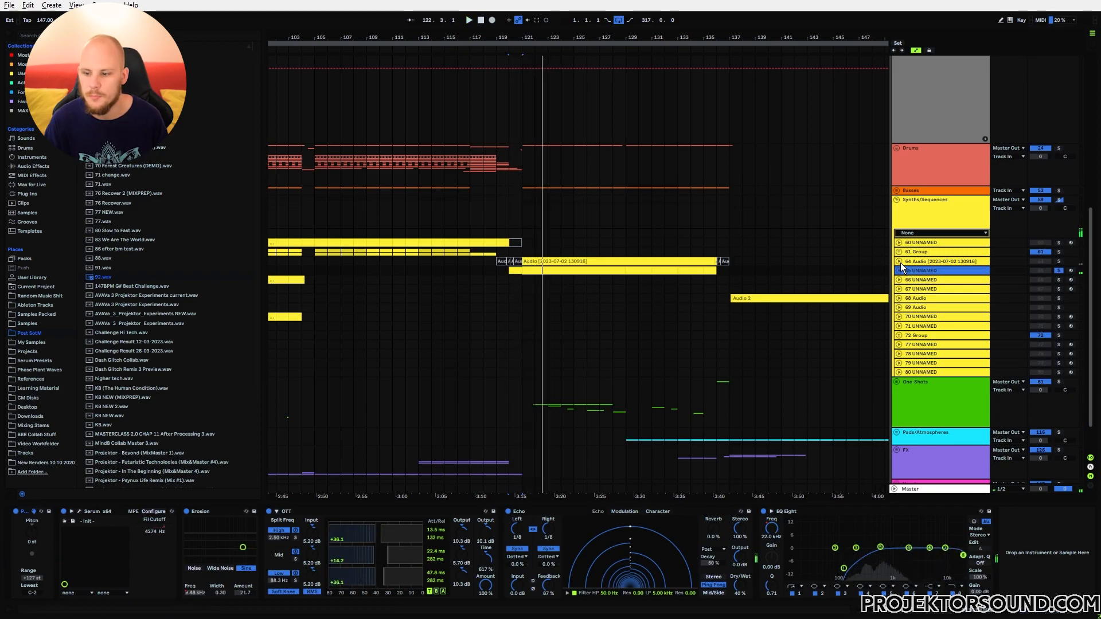
# Step: Unfold audio track 64, solo it, and play it from bar 121
pyautogui.click(900, 262)
pyautogui.click(931, 260)
pyautogui.click(1058, 261)
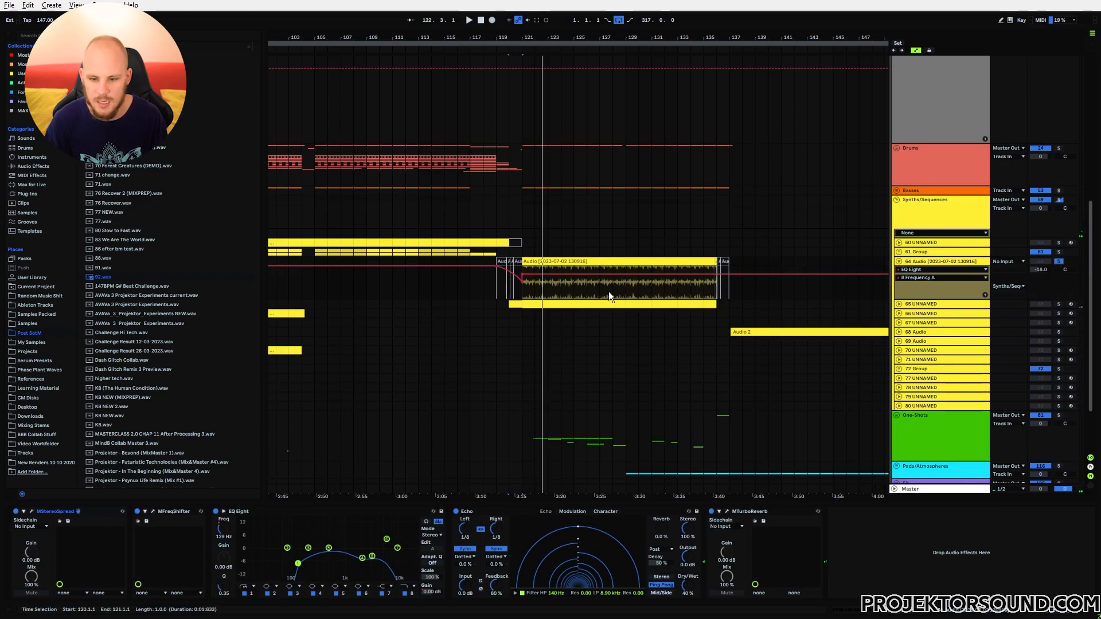
pyautogui.click(528, 290)
pyautogui.press('space')
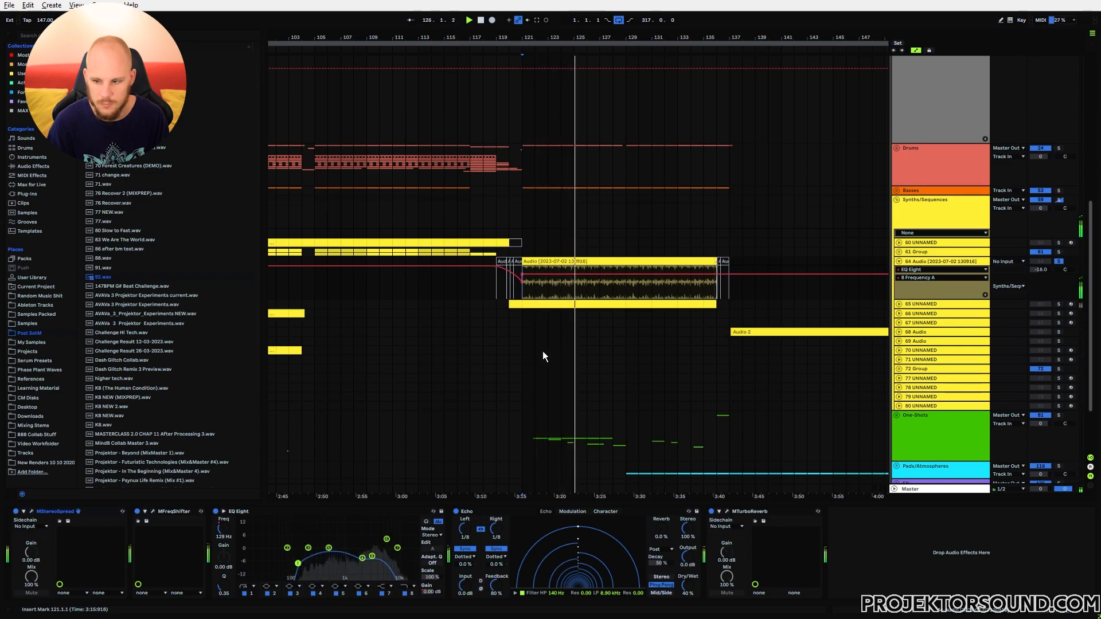
# Step: Compare the device chains of tracks 65 and 64, and select track 64's audio clip starting at bar 121
pyautogui.click(938, 269)
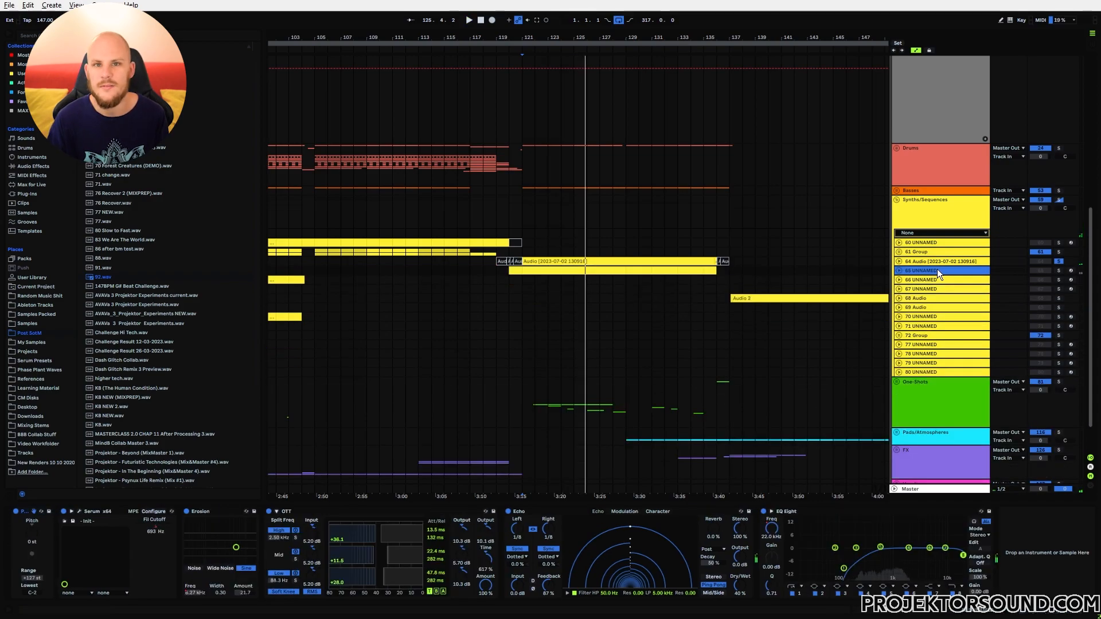
pyautogui.click(933, 261)
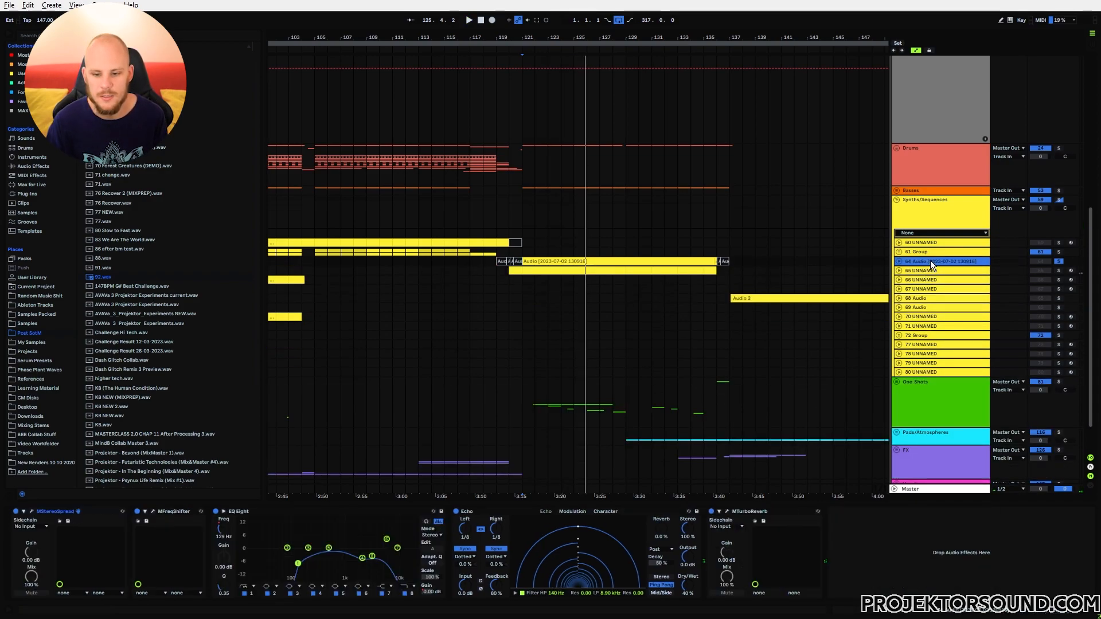
pyautogui.click(659, 263)
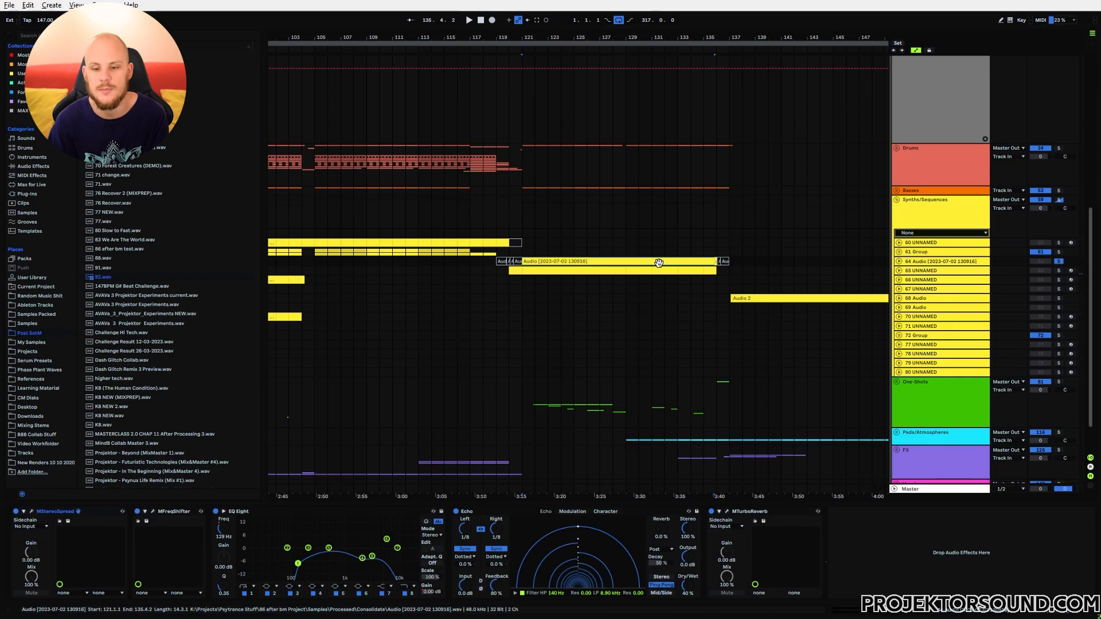
pyautogui.press('-')
# Step: Mark bar 115 and inspect the track 64 clip, and select the lane below track 65 over bars 120 to 137
pyautogui.click(466, 343)
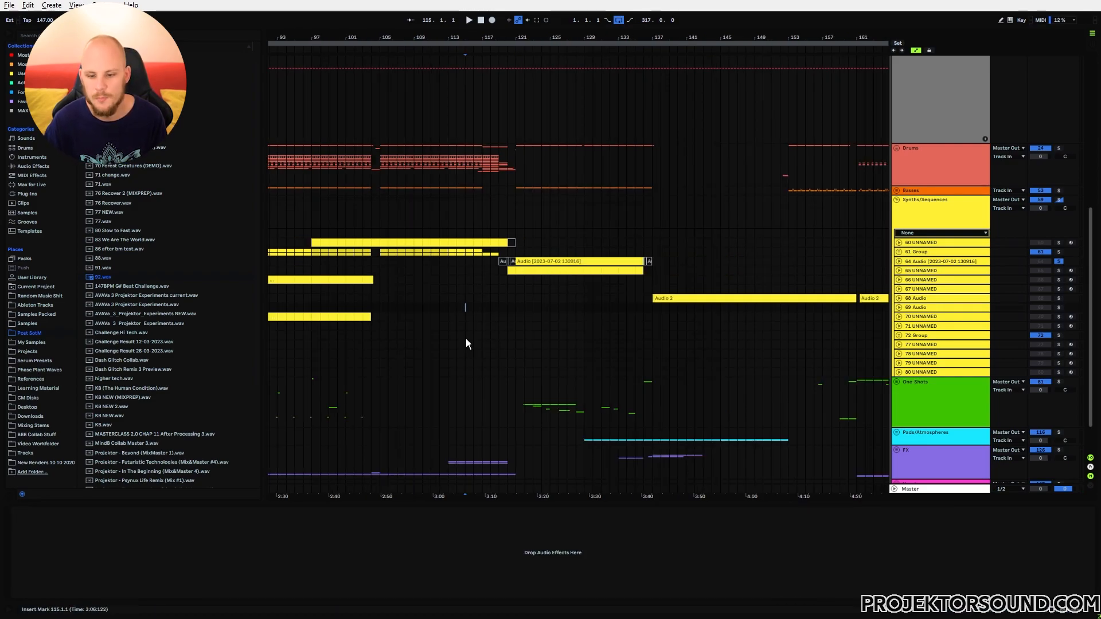
pyautogui.click(563, 261)
pyautogui.click(650, 271)
pyautogui.moveTo(646, 273); pyautogui.dragTo(507, 277)
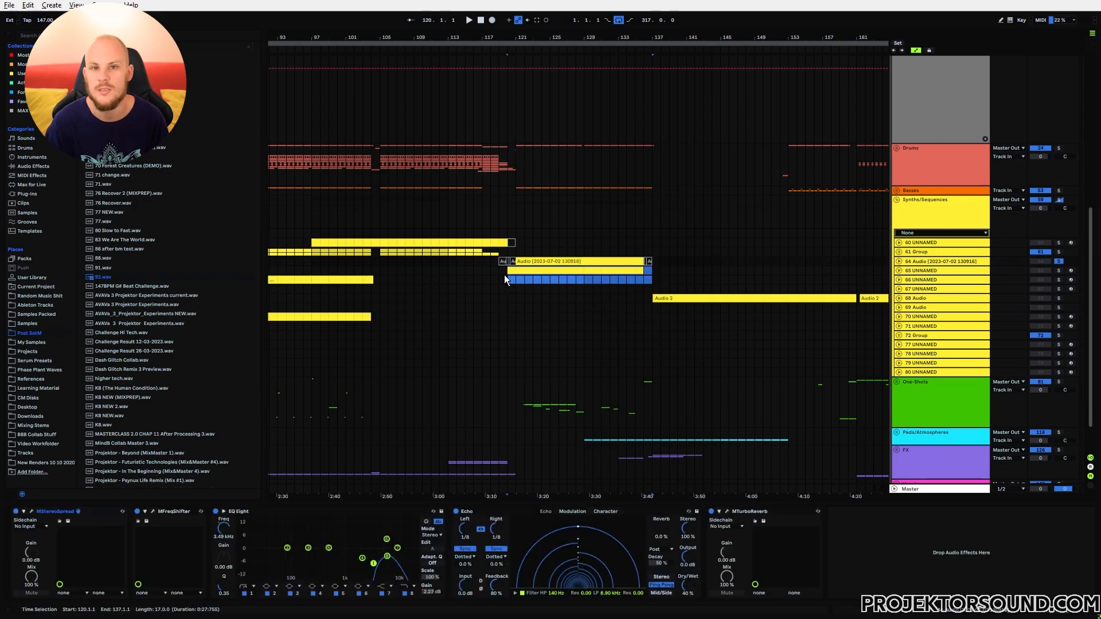
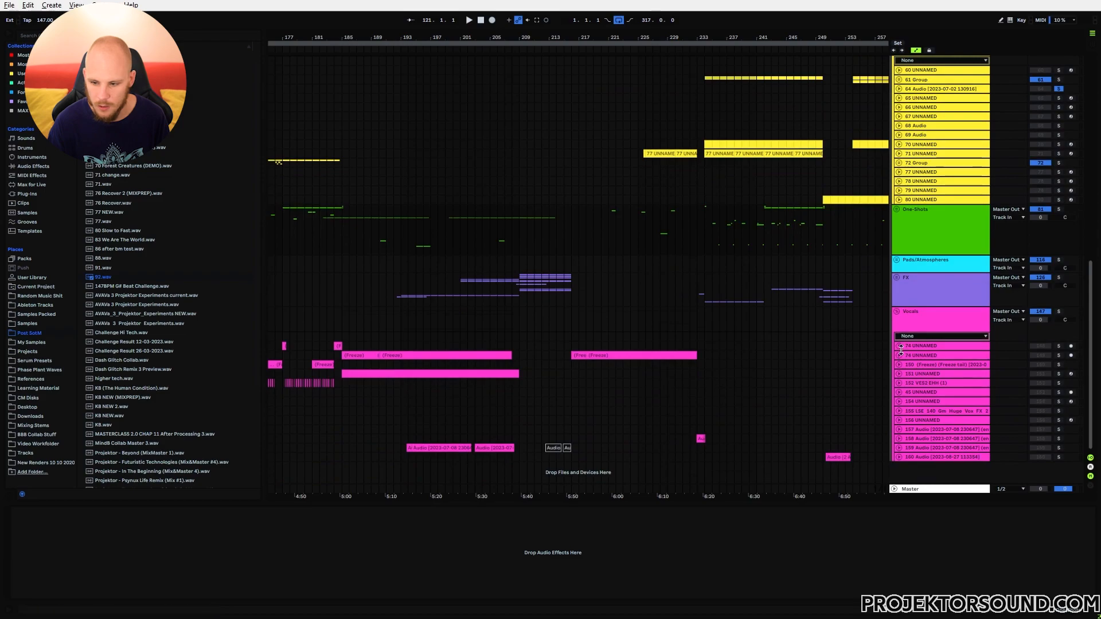
# Step: Unfold and solo the vocal track 74 holding the Freeze clips, play it from bar 190, and select bars 192 to 207
pyautogui.click(899, 346)
pyautogui.click(899, 344)
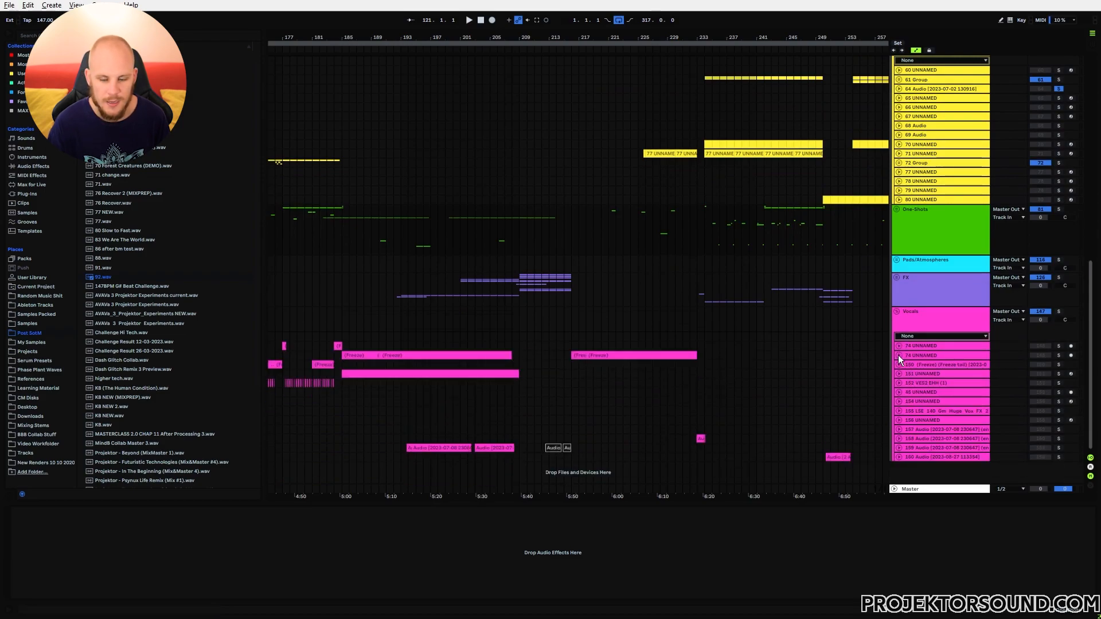
pyautogui.click(899, 356)
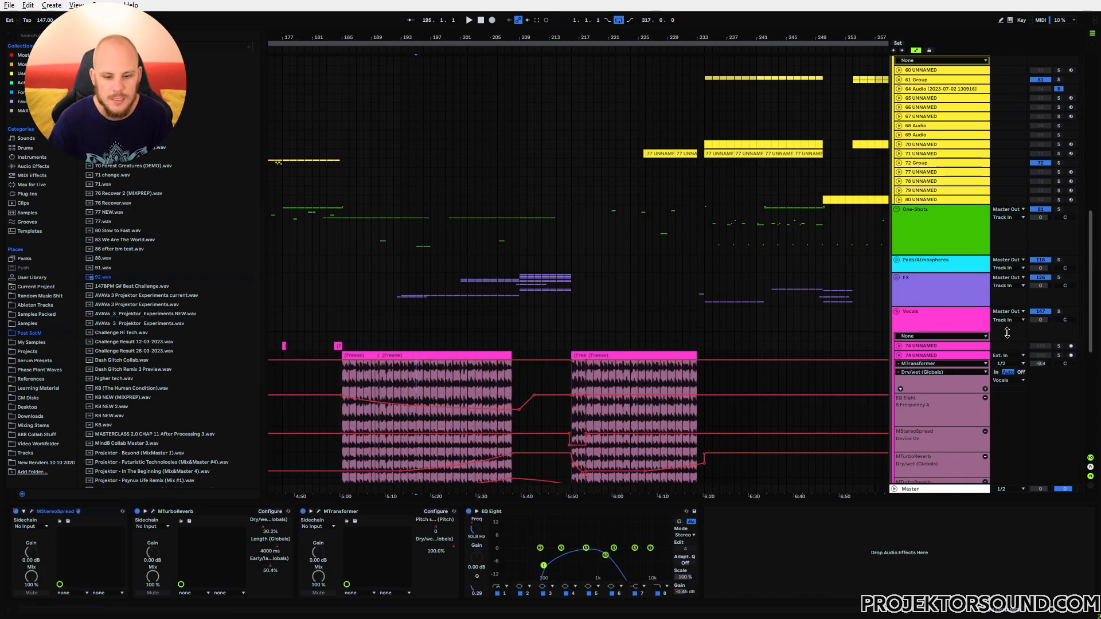
pyautogui.click(387, 385)
pyautogui.press('space')
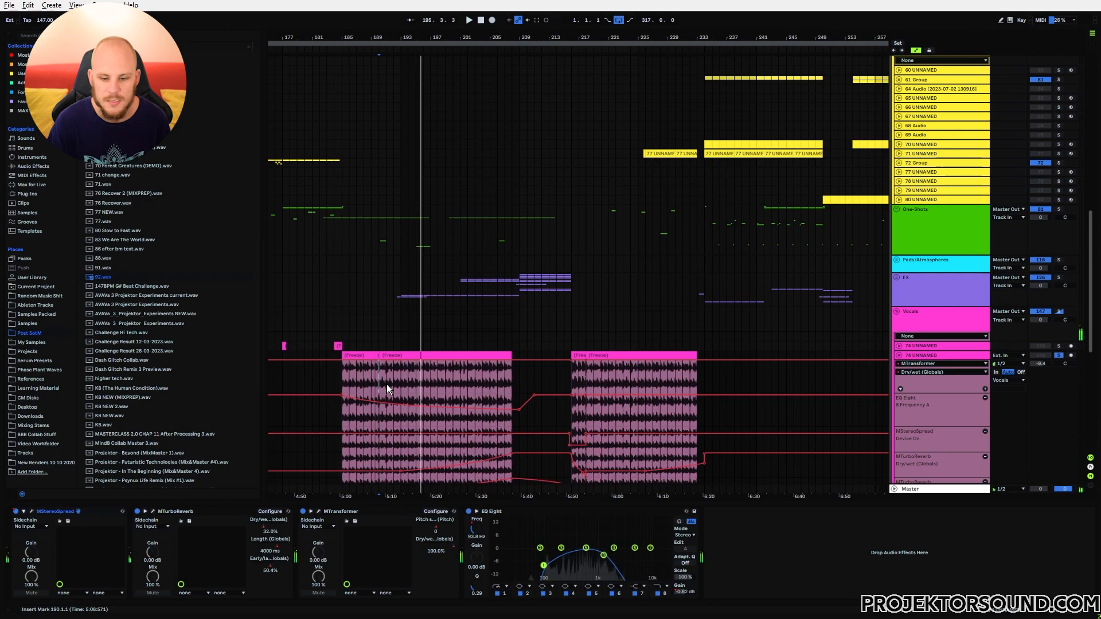
pyautogui.moveTo(408, 370); pyautogui.dragTo(505, 371)
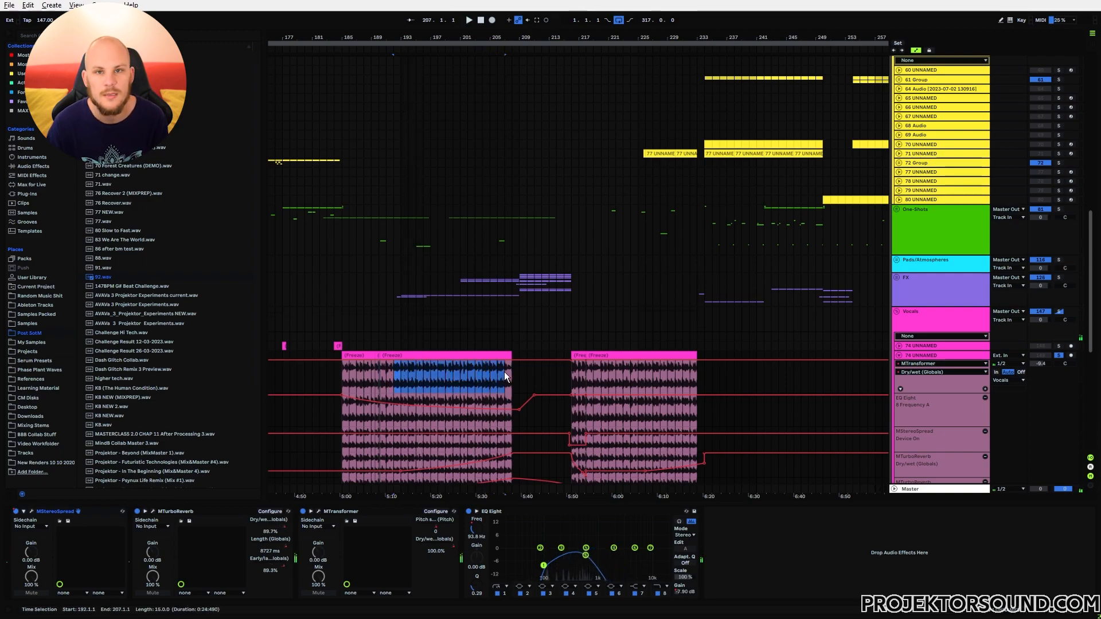
# Step: Fold vocal track 74, and unfold the FX group and its nested 129 Group
pyautogui.click(458, 376)
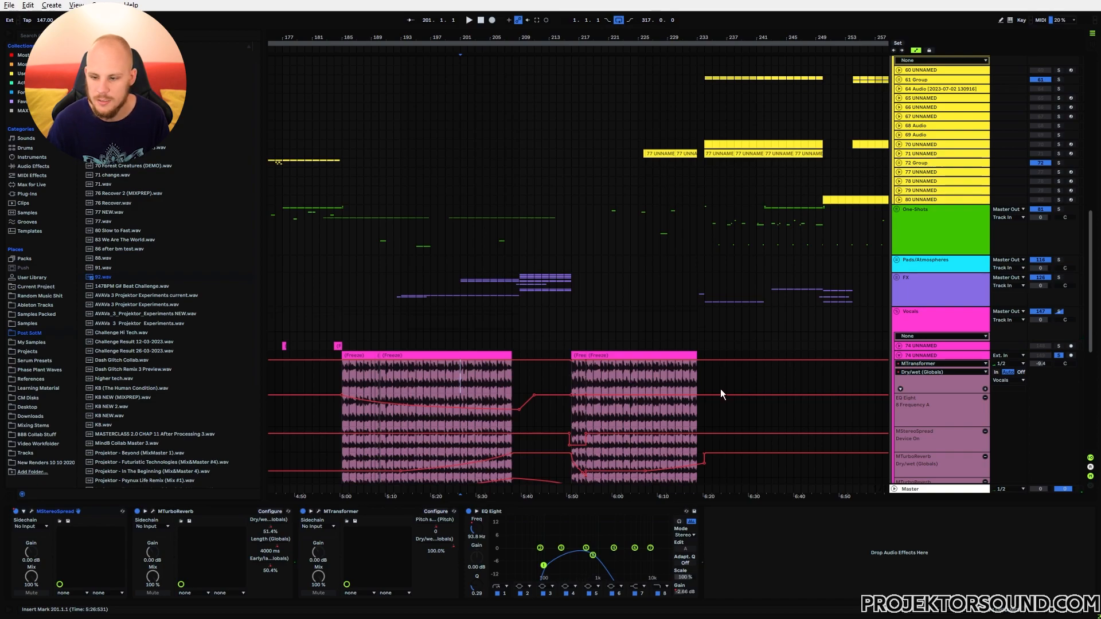
pyautogui.click(899, 355)
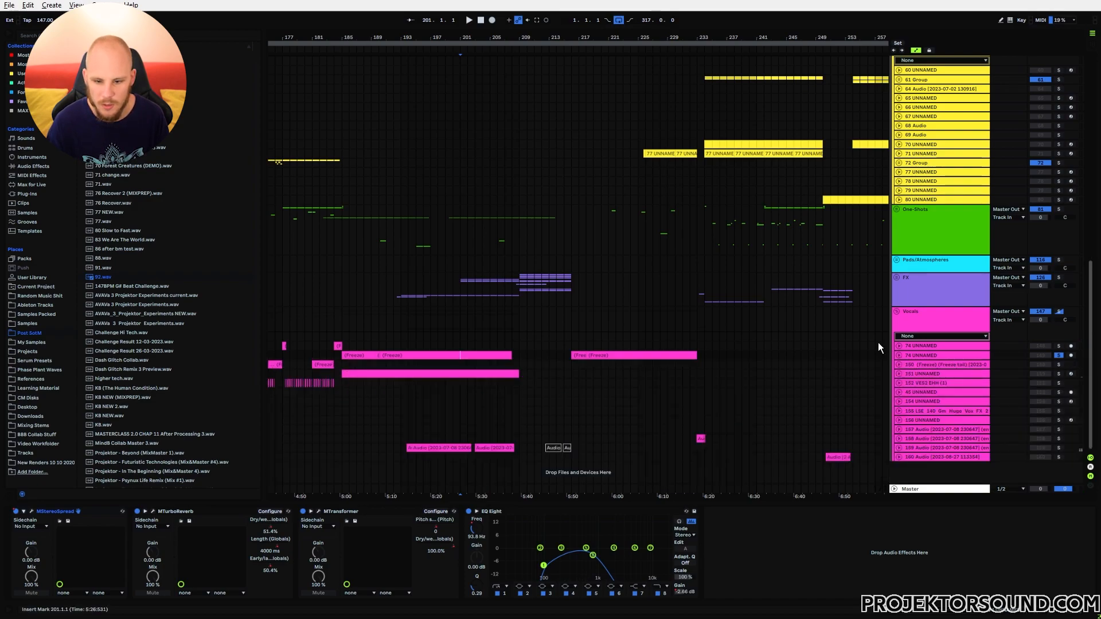
pyautogui.click(897, 279)
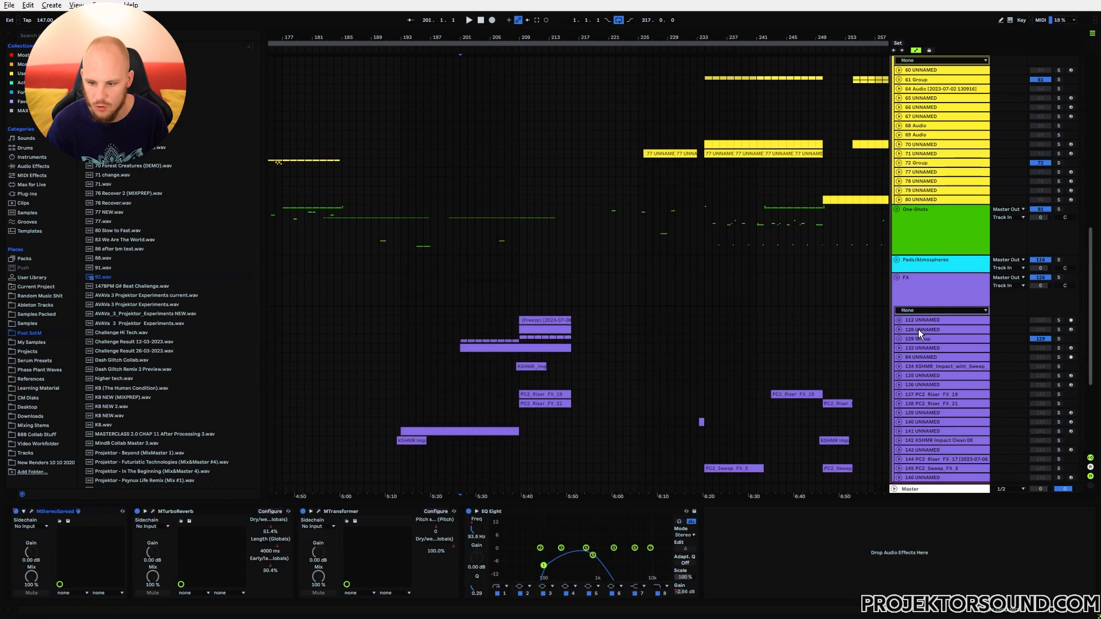
pyautogui.click(900, 339)
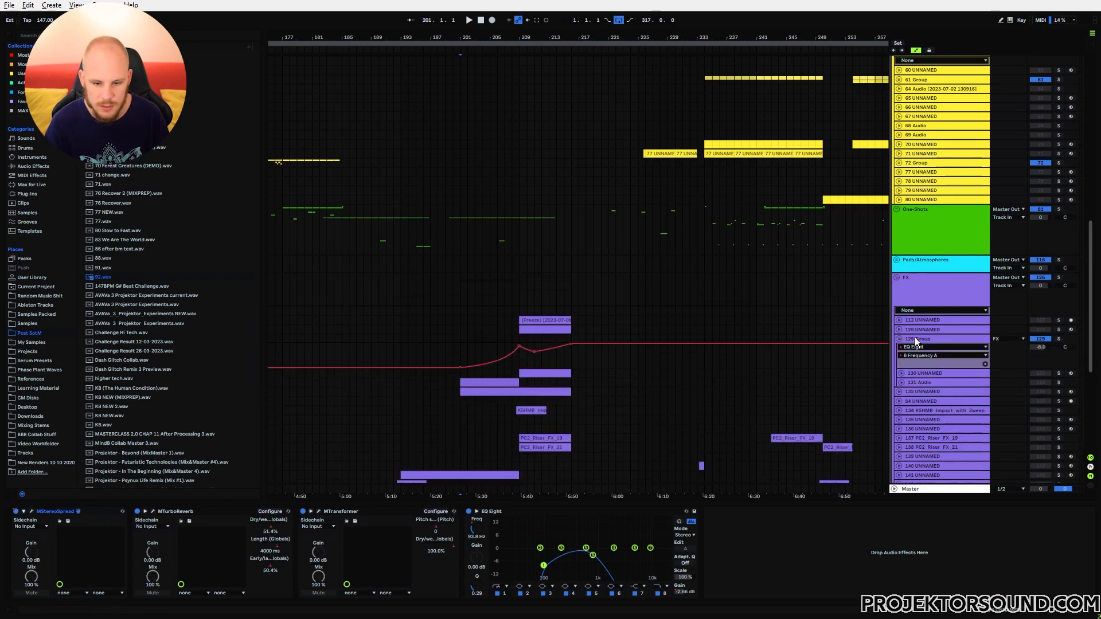
# Step: Unfold and solo FX track 132, and audition it from bar 209
pyautogui.click(517, 415)
pyautogui.press('space')
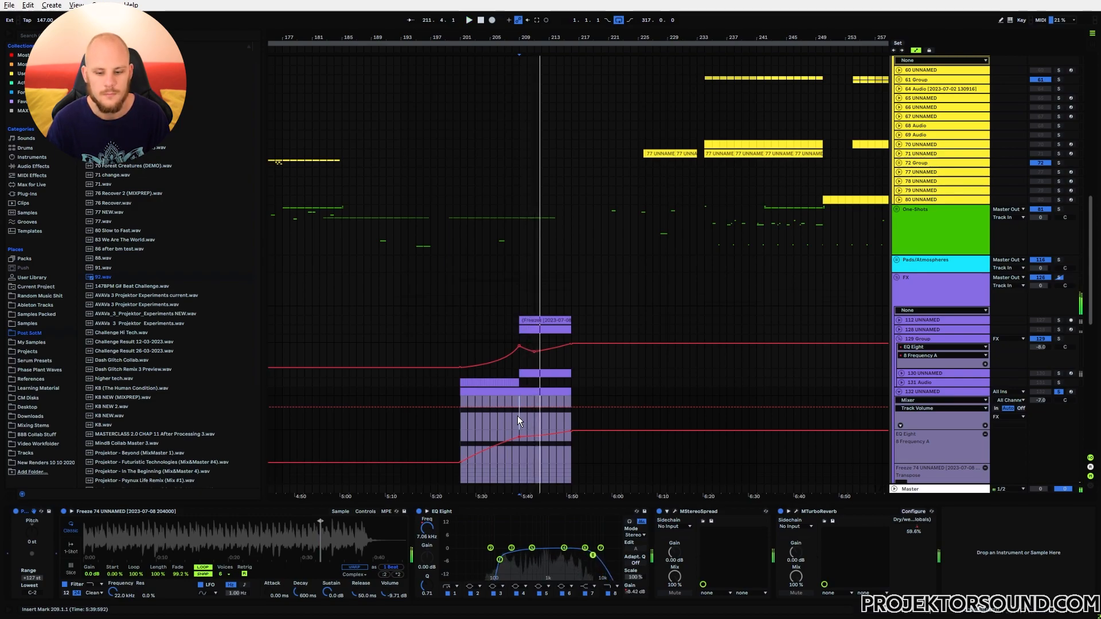
pyautogui.press('space')
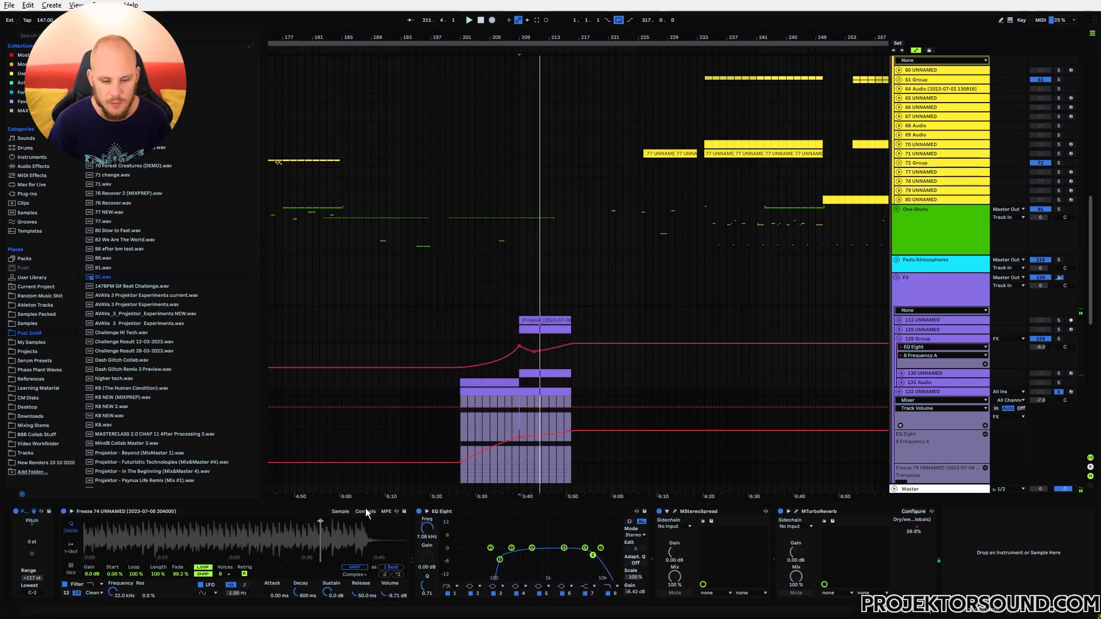
# Step: Zoom into the Freeze 74 sample's waveform, examine track 132's automation lanes, and fold the track
pyautogui.moveTo(320, 538)
pyautogui.mouseDown()
pyautogui.moveTo(321, 573)
pyautogui.moveTo(311, 541)
pyautogui.mouseUp()
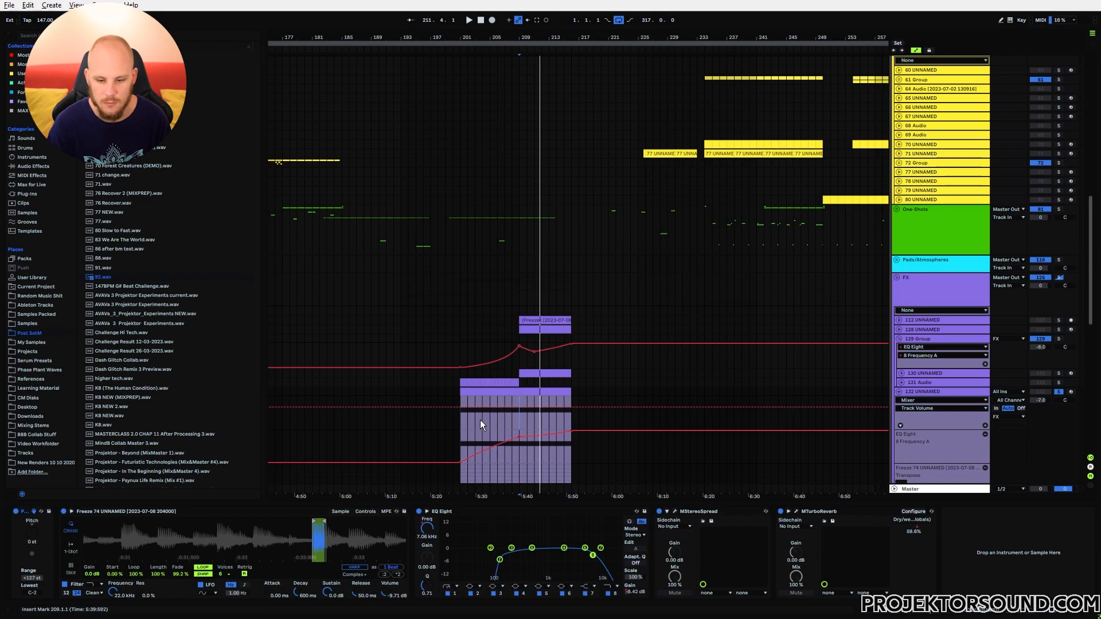
pyautogui.scroll(-4, 480, 420)
pyautogui.scroll(2, 553, 418)
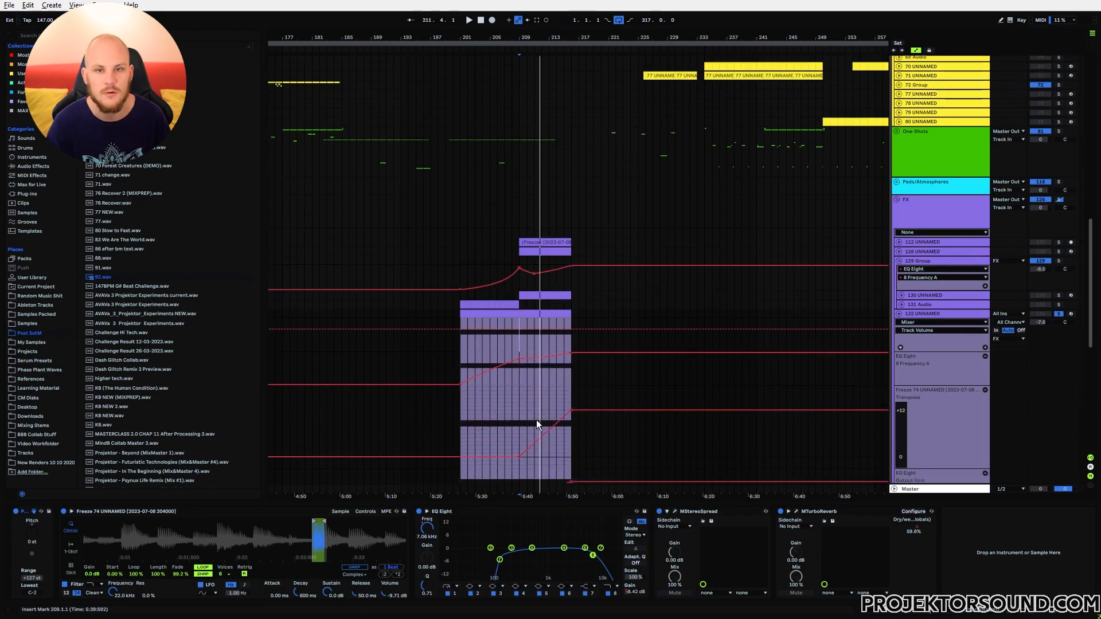
pyautogui.click(899, 314)
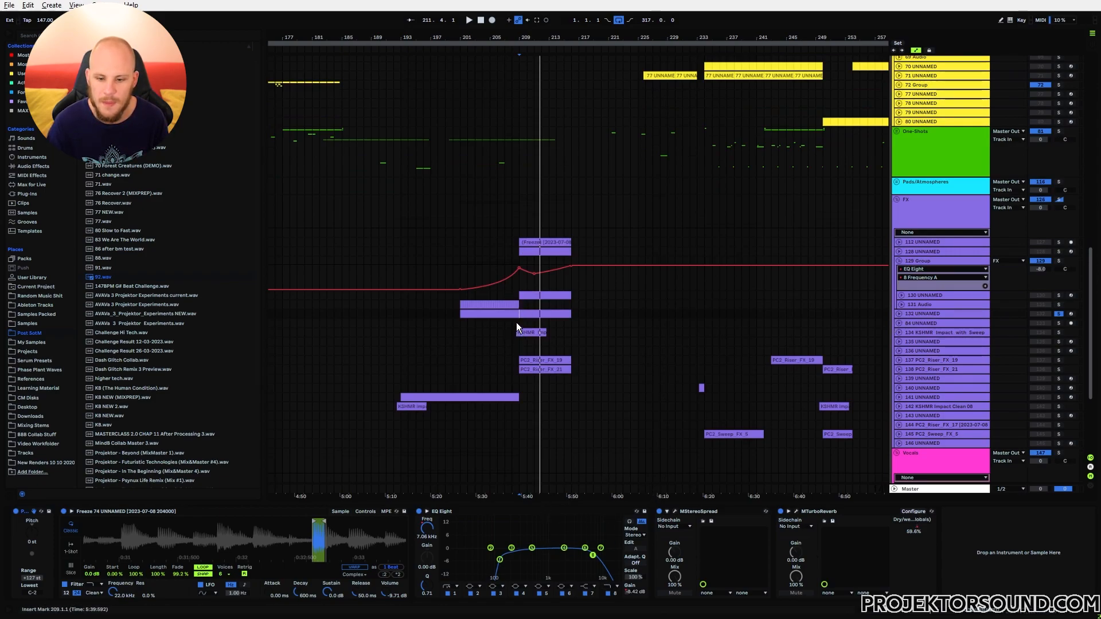
# Step: Select bars 216 to 222 on FX track 84, and bars 215 to 217 on vocal track 74
pyautogui.moveTo(516, 322); pyautogui.dragTo(614, 326)
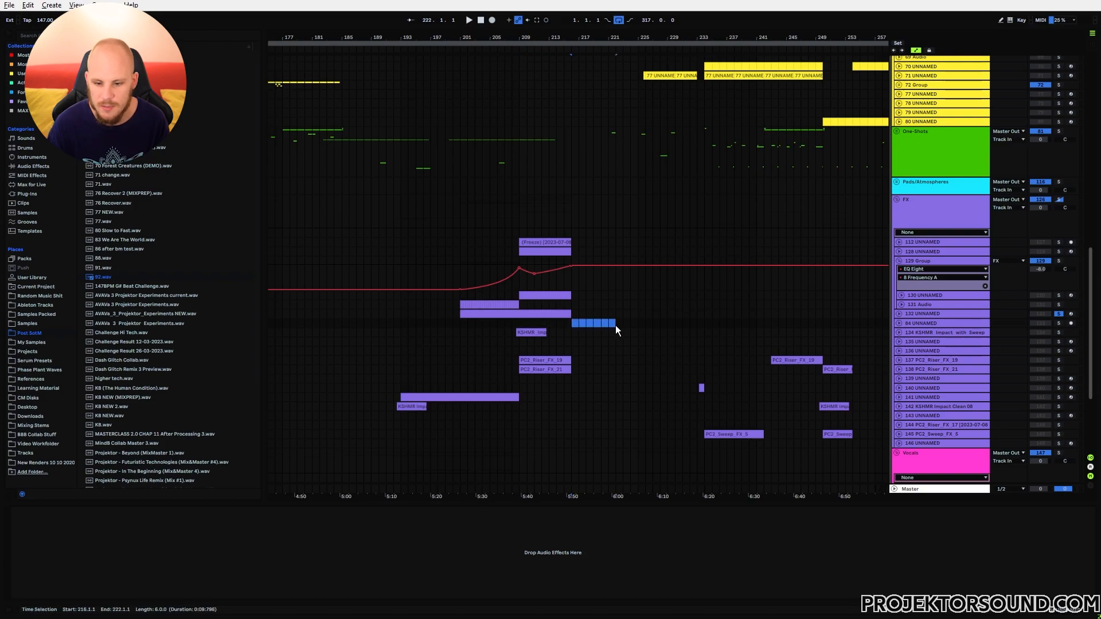
pyautogui.scroll(-5, 610, 369)
pyautogui.click(582, 355)
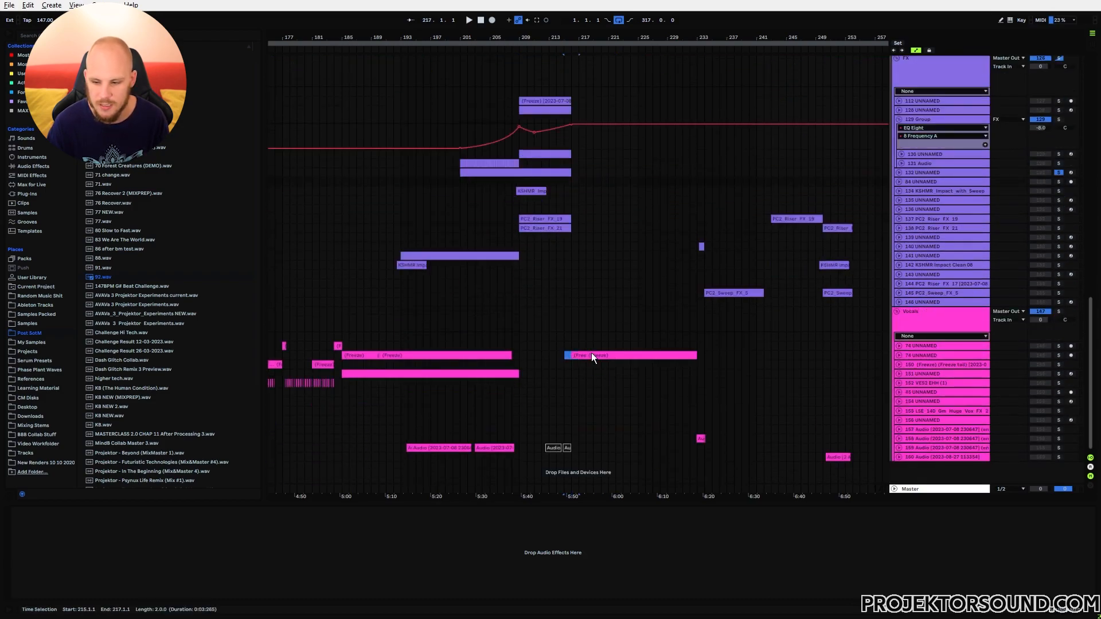
pyautogui.click(625, 356)
pyautogui.click(805, 356)
# Step: Clear the solo, play the full mix from bar 205, and show FX track 132's device chain
pyautogui.press('u')
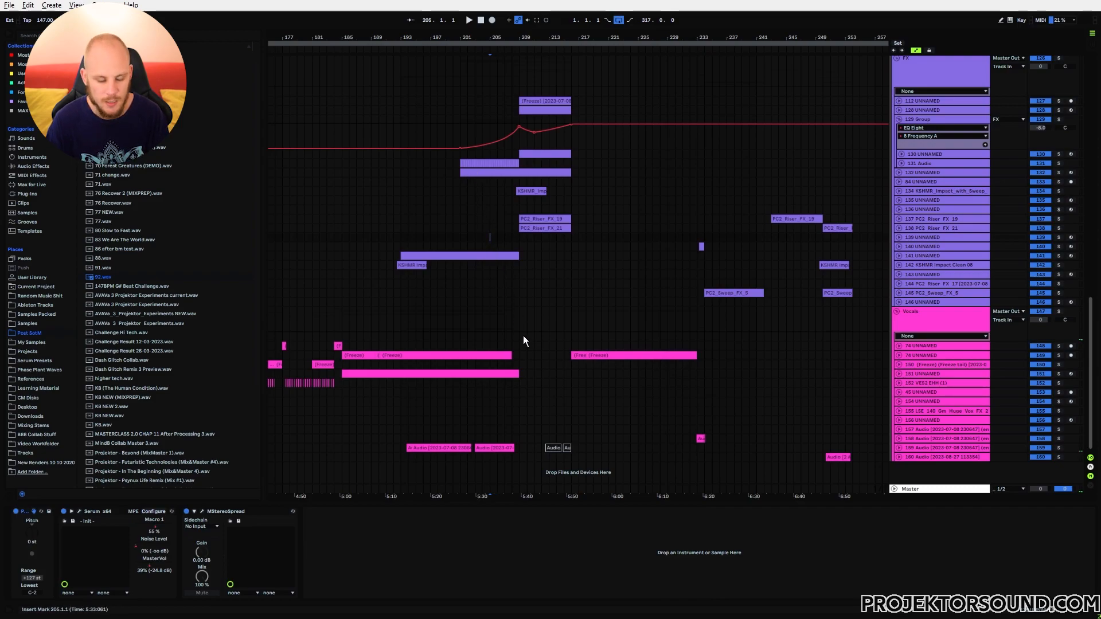
pyautogui.press('space')
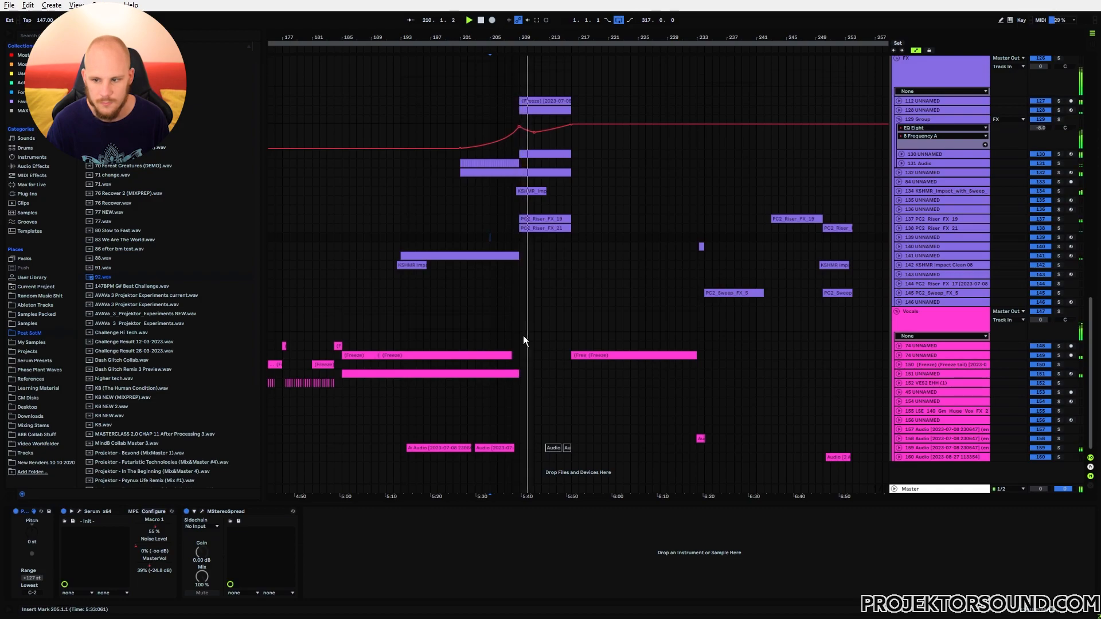
pyautogui.click(914, 172)
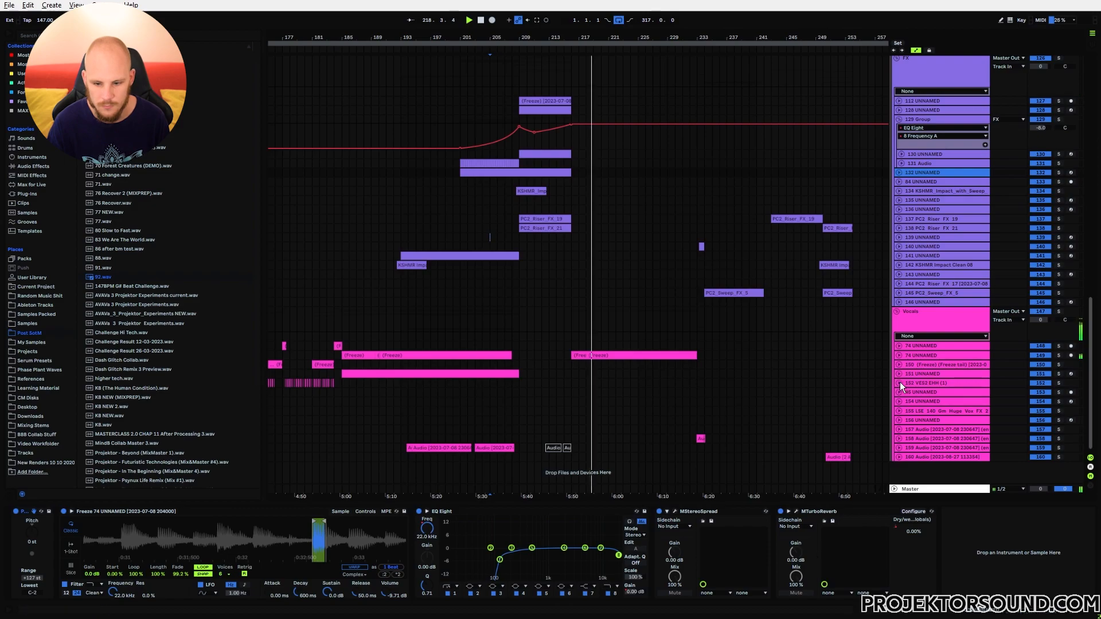
# Step: Unfold vocal track 74 during playback and examine the effect automation around its Freeze clip starting near bar 217
pyautogui.click(899, 355)
pyautogui.click(916, 356)
pyautogui.scroll(-4, 725, 320)
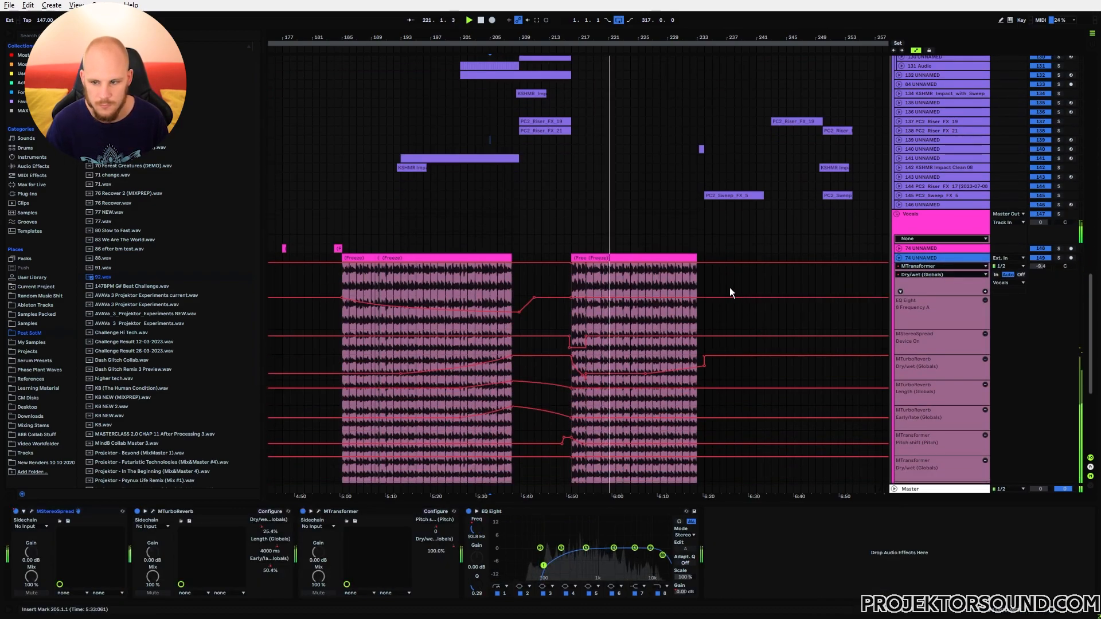
pyautogui.scroll(-3, 729, 287)
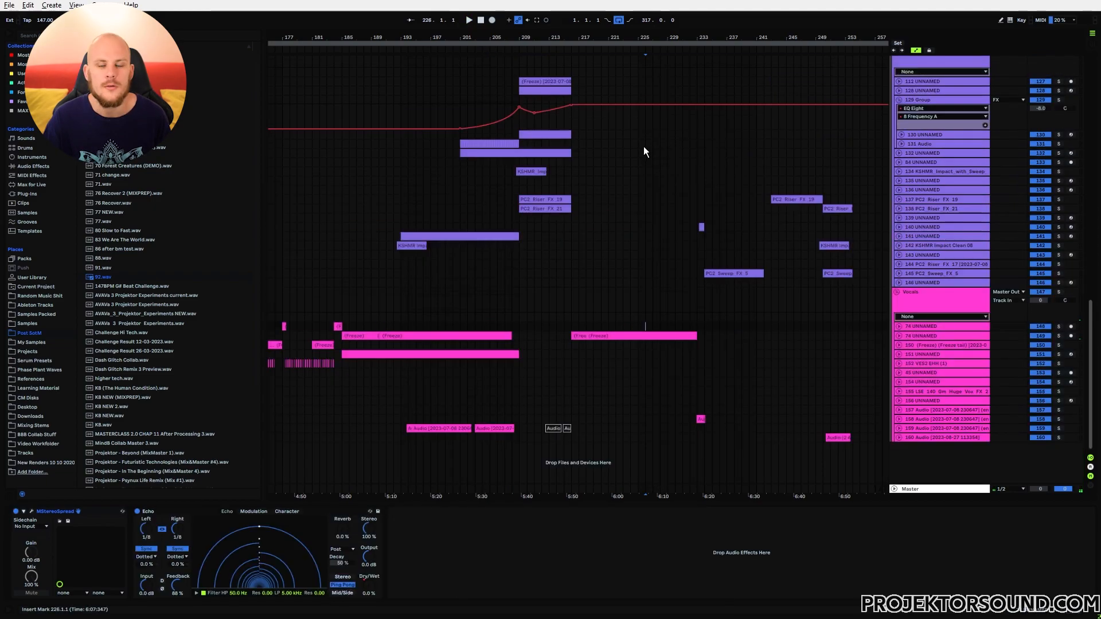
# Step: Show the full arrangement and select bars 41 to 73 across the Drums and Basses groups
pyautogui.scroll(3, 643, 148)
pyautogui.scroll(3, 631, 125)
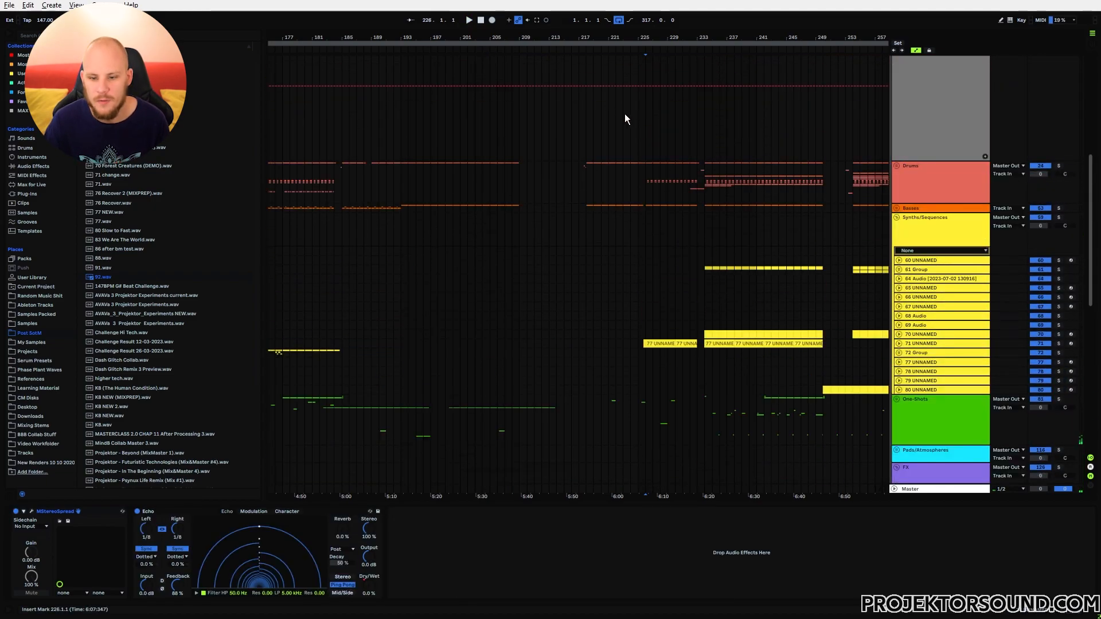
pyautogui.moveTo(639, 38); pyautogui.dragTo(685, 38)
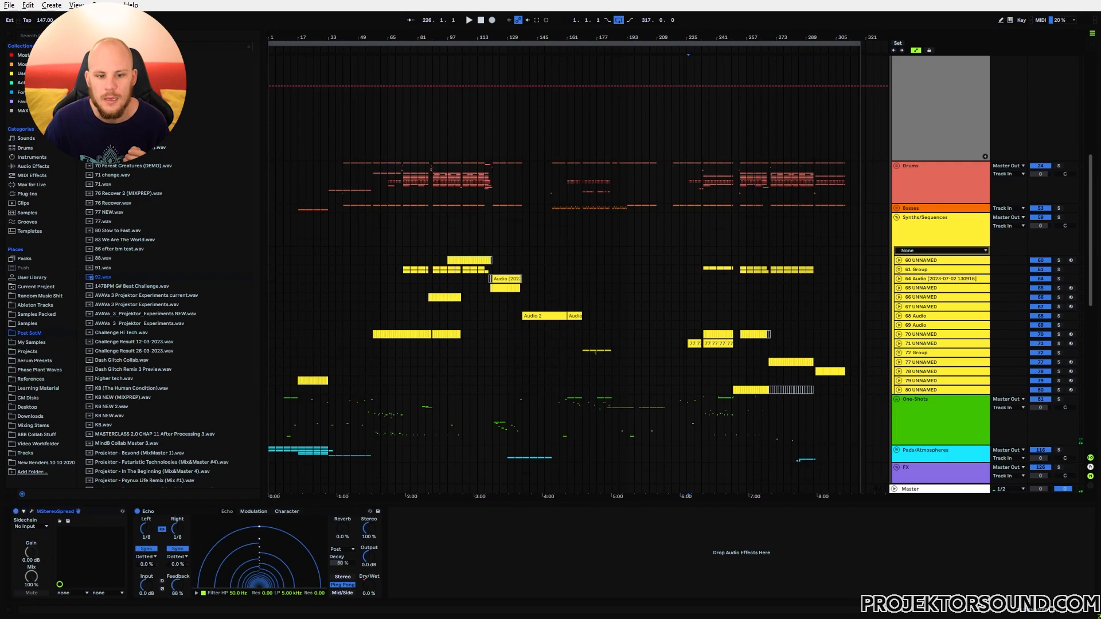
pyautogui.moveTo(345, 171); pyautogui.dragTo(404, 204)
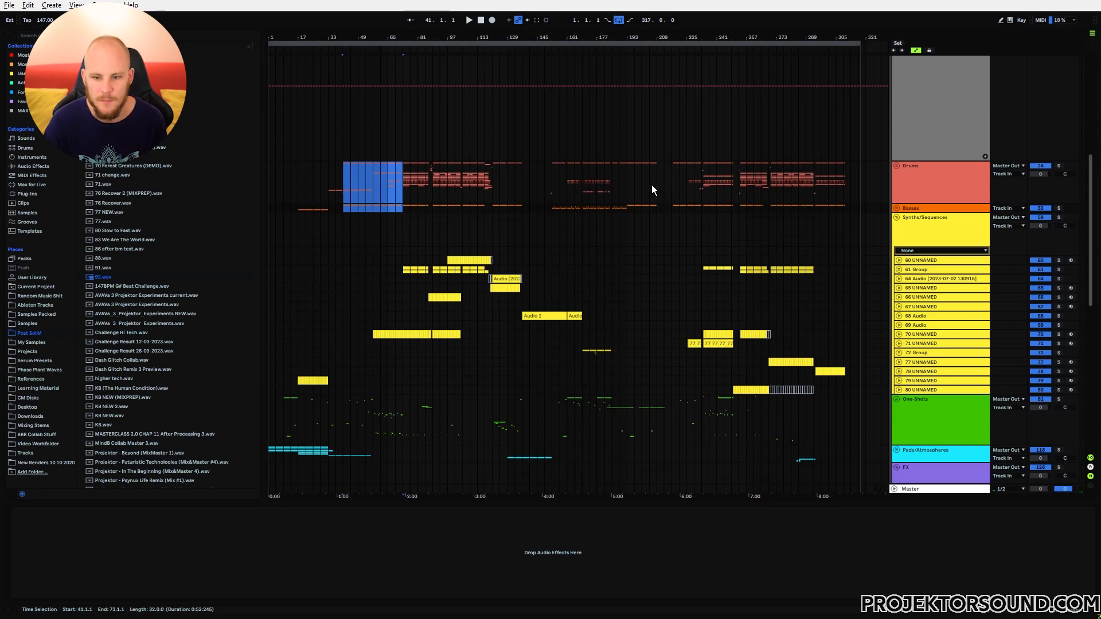
# Step: Select the Drums gap over bars 209 to 217, and the preceding Drums section over bars 193 to 209
pyautogui.click(650, 200)
pyautogui.moveTo(661, 184); pyautogui.dragTo(672, 184)
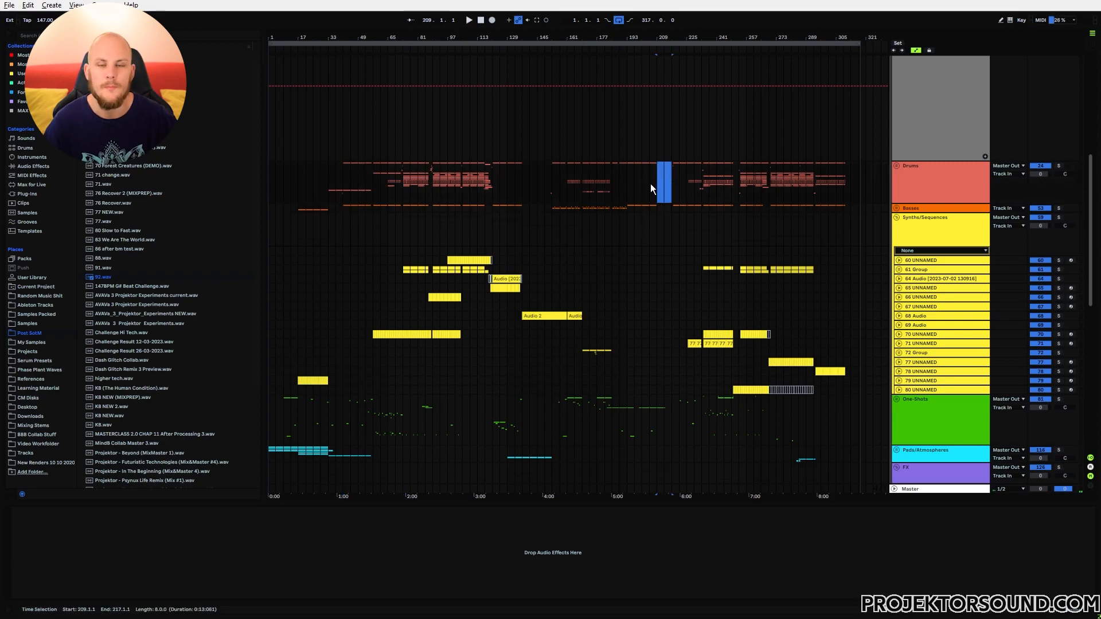
pyautogui.click(650, 185)
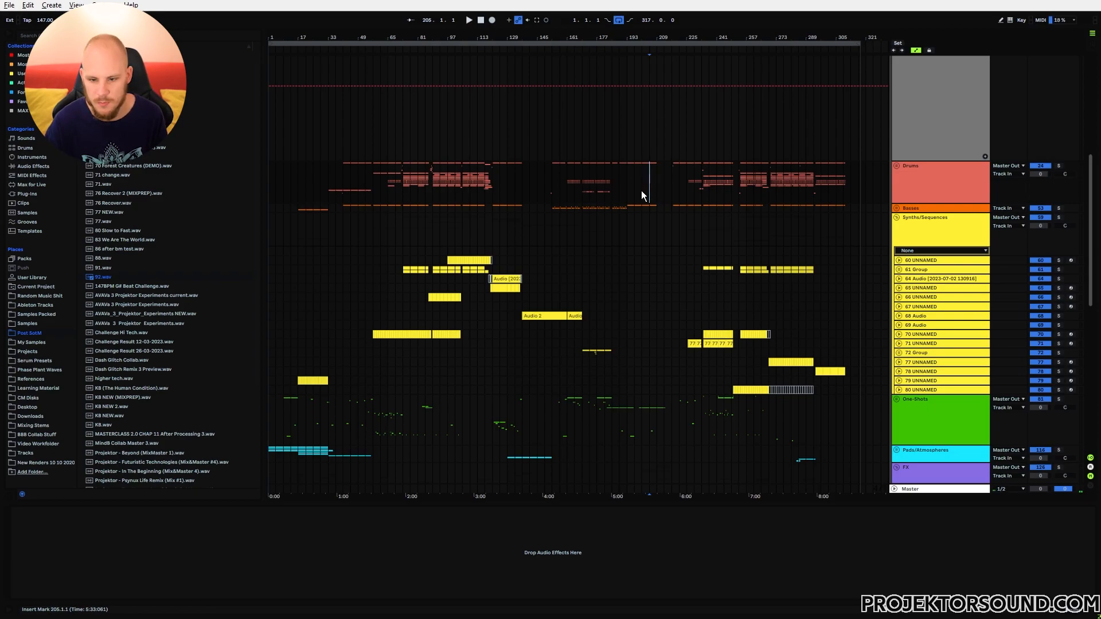
pyautogui.moveTo(627, 188); pyautogui.dragTo(655, 188)
pyautogui.scroll(-7, 649, 241)
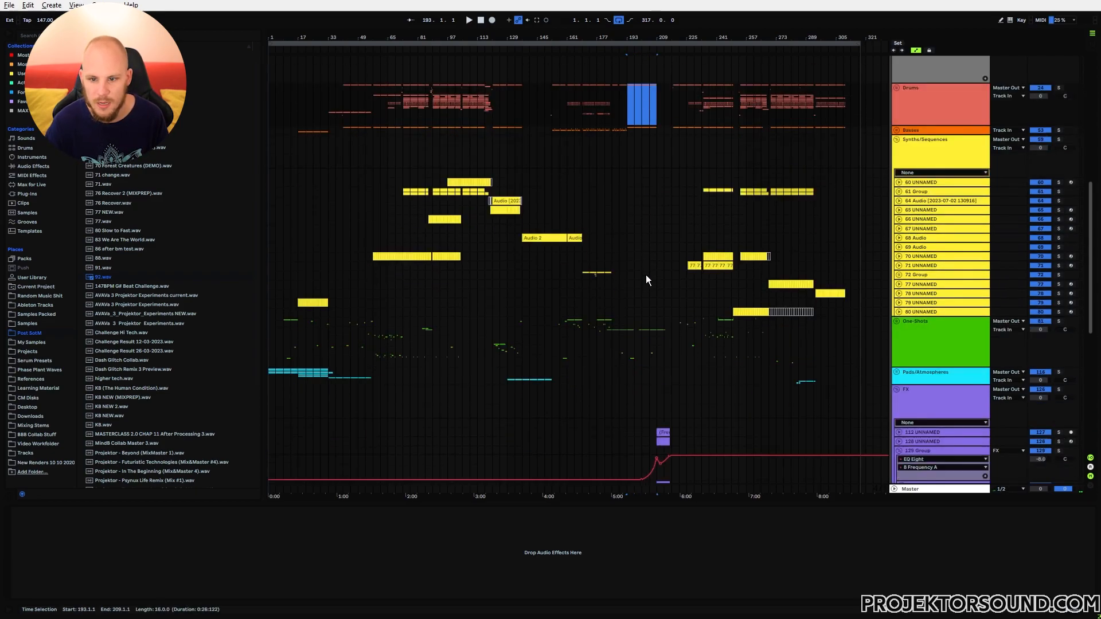
pyautogui.scroll(8, 643, 384)
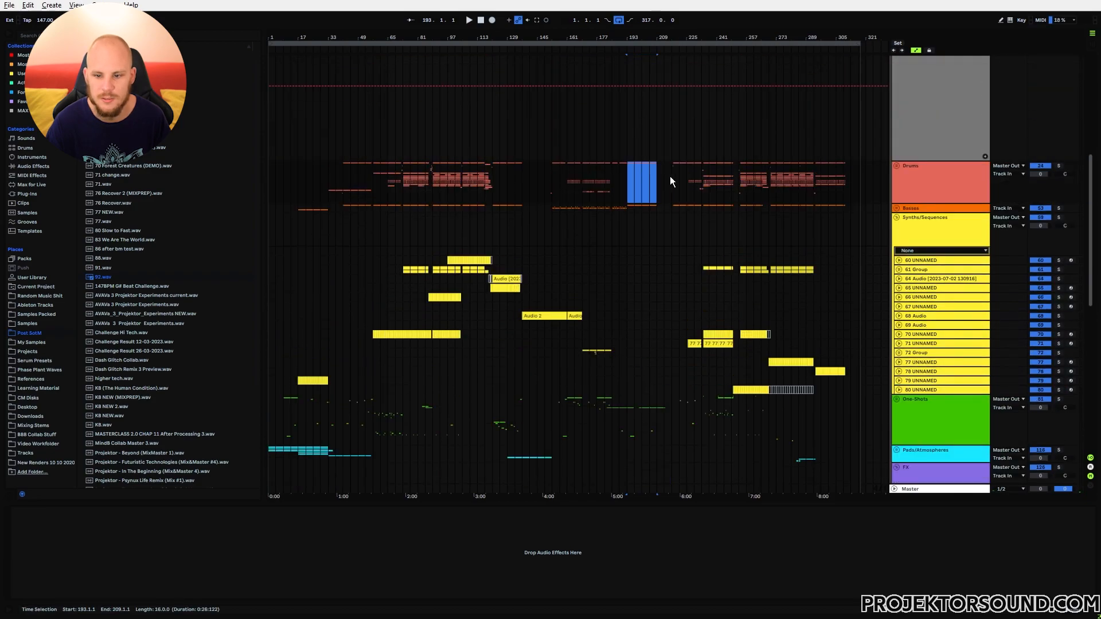
# Step: Mark bar 217 in the Drums group, and mark bar 227 in a closer view of the percussion entry
pyautogui.moveTo(658, 178); pyautogui.dragTo(679, 179)
pyautogui.click(672, 181)
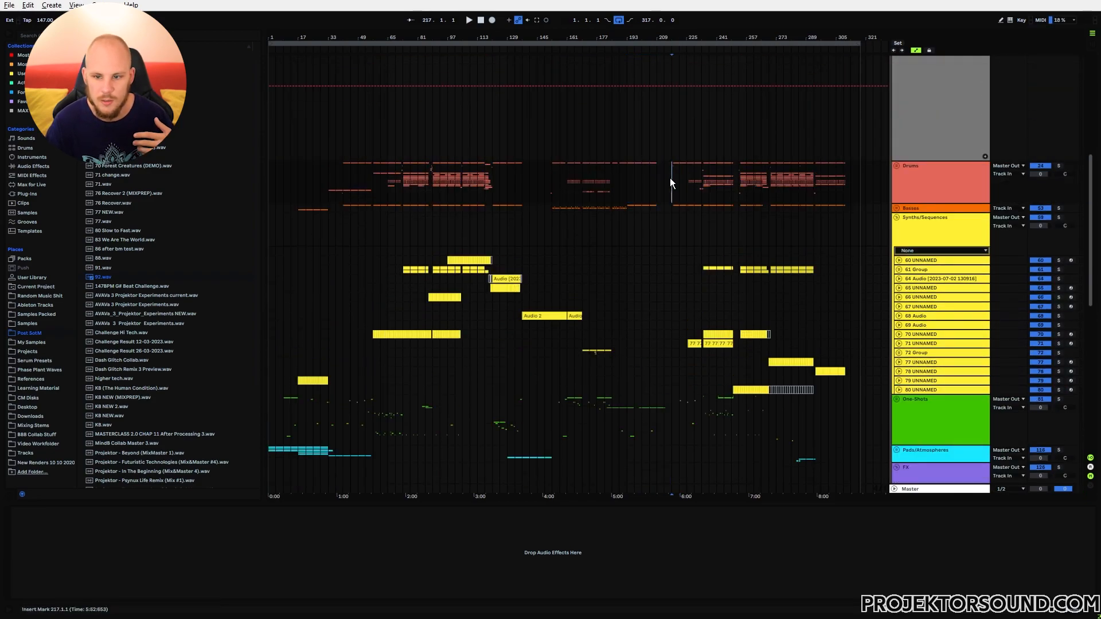
pyautogui.moveTo(678, 39); pyautogui.dragTo(608, 103)
pyautogui.click(670, 181)
pyautogui.scroll(3, 671, 189)
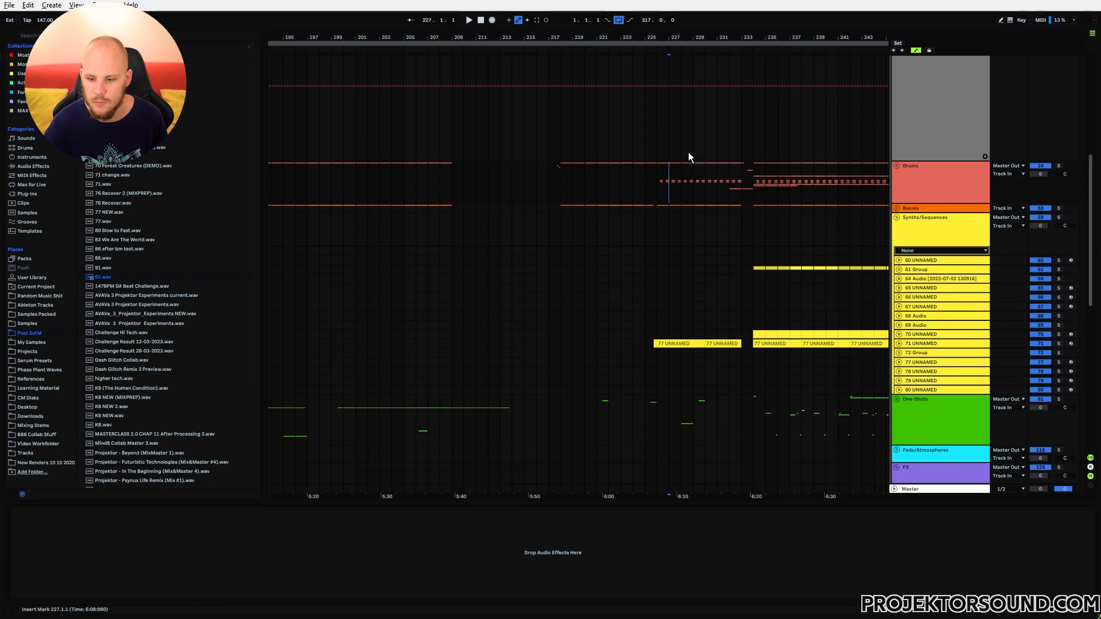
pyautogui.moveTo(668, 38); pyautogui.dragTo(620, 59)
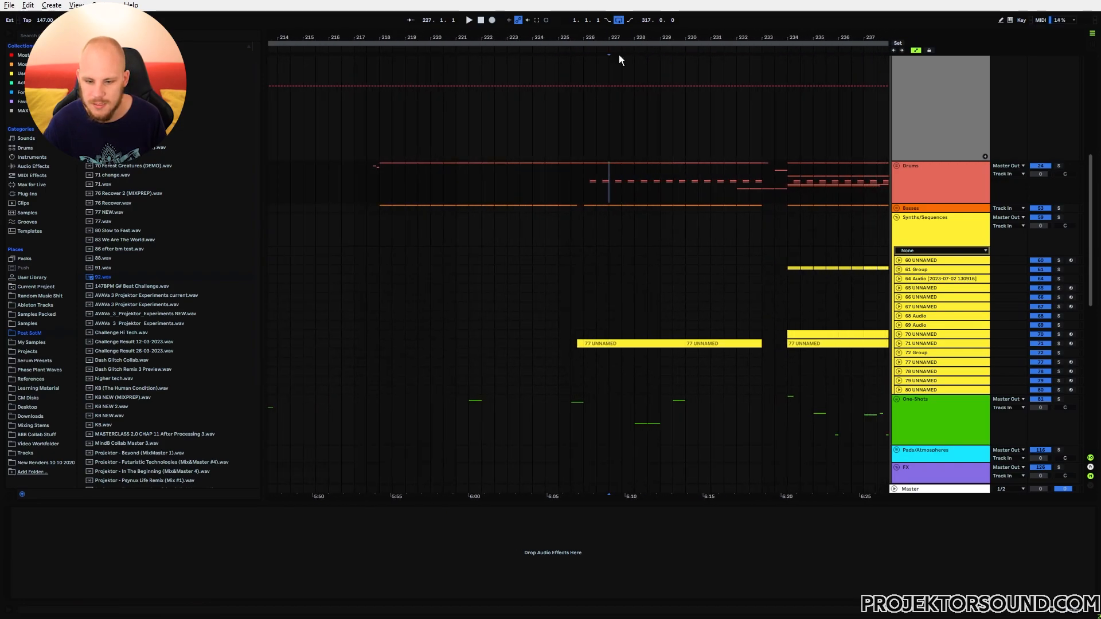
# Step: Unfold synth track 71, mark the spot just before its first clip, and compare it with the surrounding sections
pyautogui.click(899, 344)
pyautogui.click(572, 351)
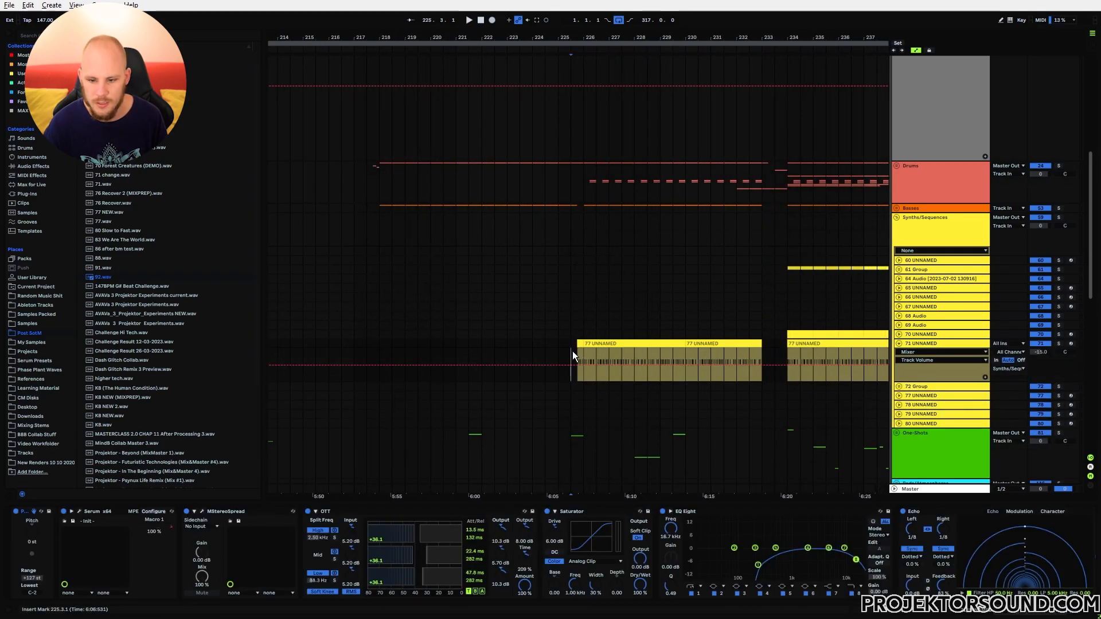
pyautogui.moveTo(583, 42); pyautogui.dragTo(442, 37)
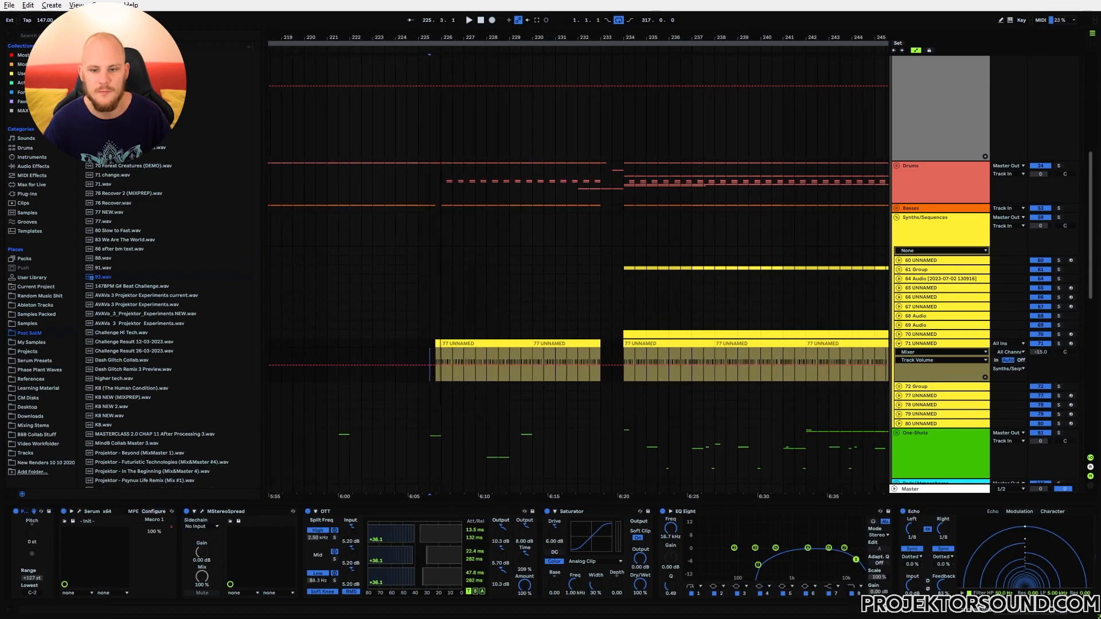
pyautogui.moveTo(571, 38); pyautogui.dragTo(572, 34)
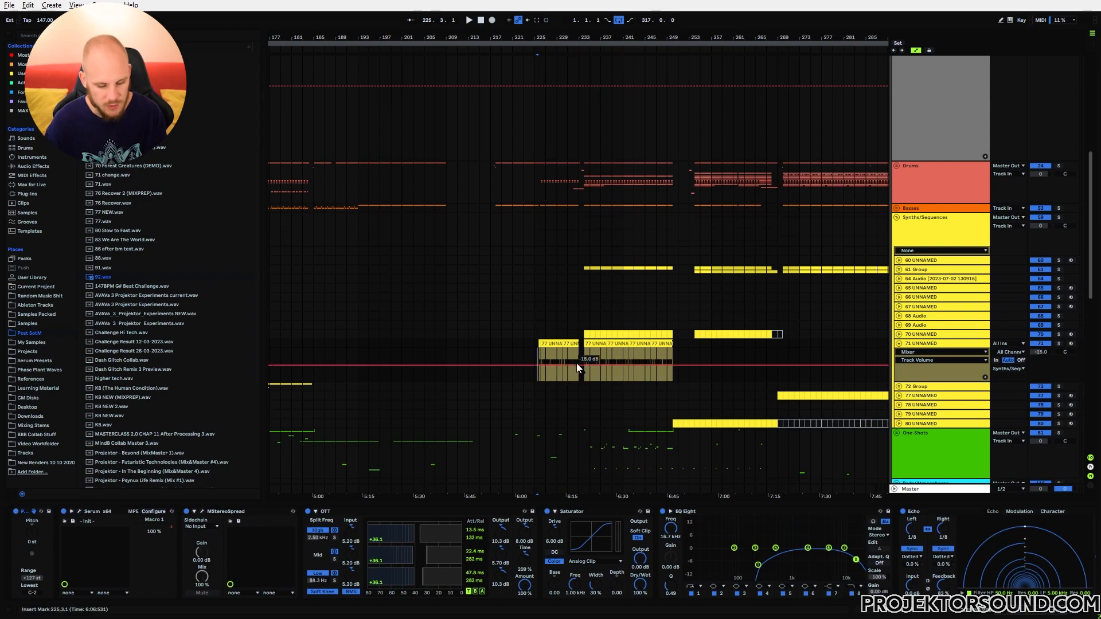
# Step: Deactivate track 71's 77 UNNAMED clips within bars 225 to 234
pyautogui.moveTo(582, 346); pyautogui.dragTo(537, 345)
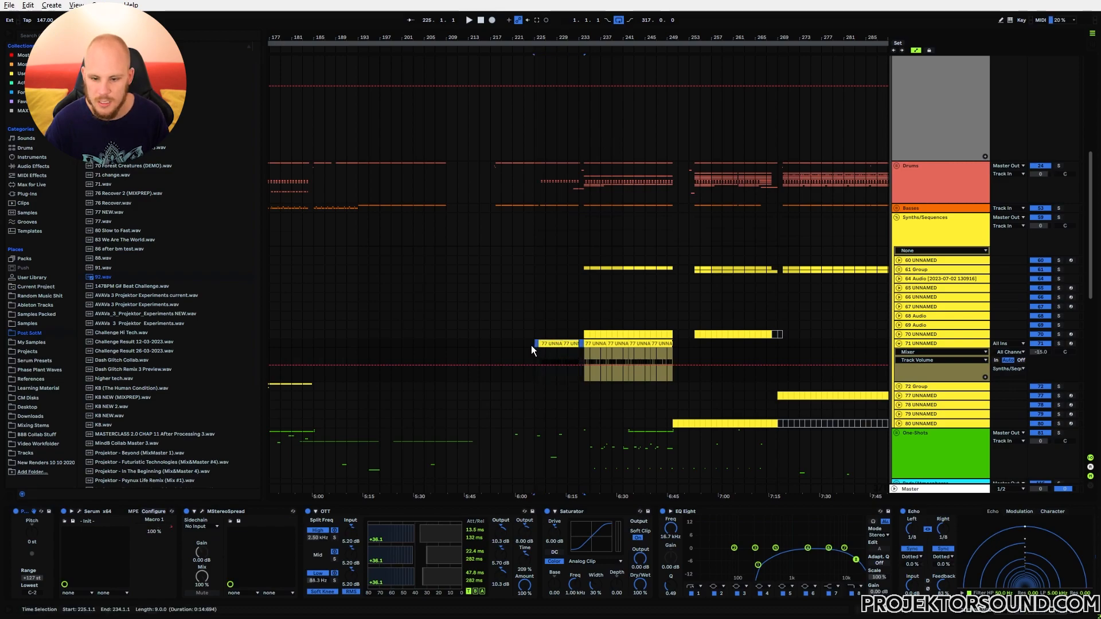
pyautogui.press('0')
pyautogui.click(526, 342)
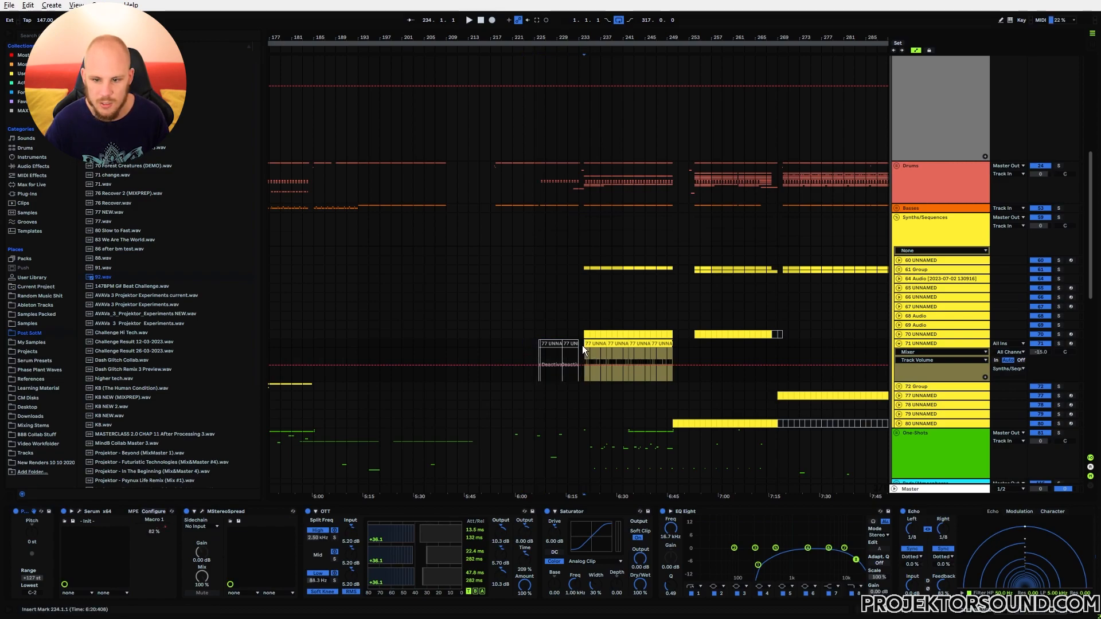
# Step: Select track 71's clips starting at bar 234, and mark bar 247 in the Drums group
pyautogui.moveTo(582, 346); pyautogui.dragTo(673, 343)
pyautogui.moveTo(590, 187); pyautogui.dragTo(600, 183)
pyautogui.click(656, 183)
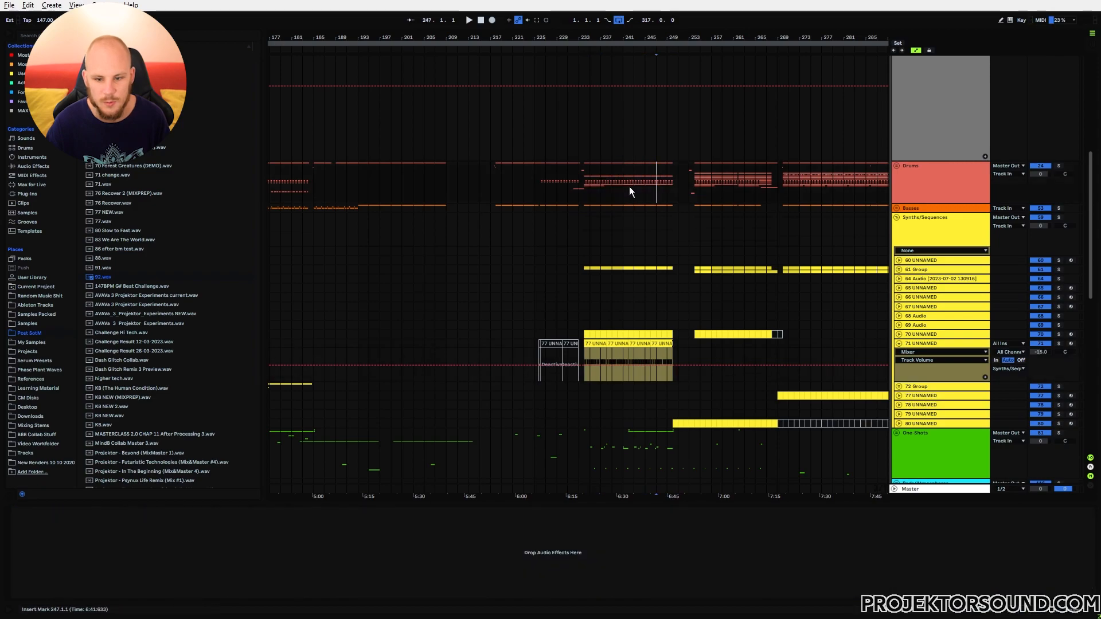
# Step: Select bars 217 to 231 from the Drums through the Synths/Sequences, and bars 218 to 233 on vocal track 74
pyautogui.moveTo(501, 179); pyautogui.dragTo(569, 235)
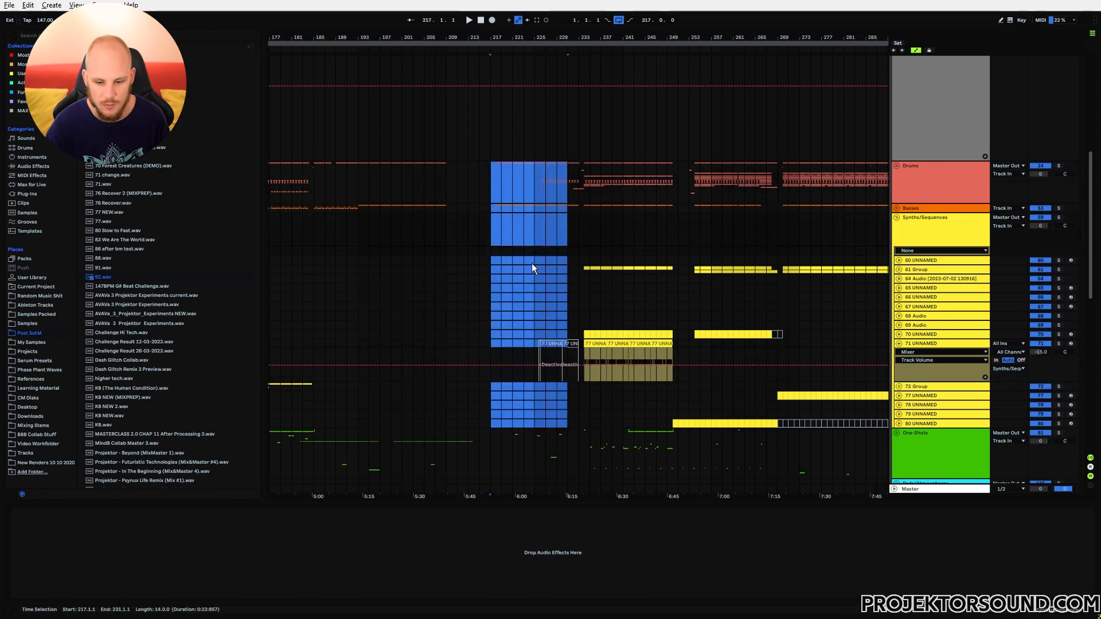
pyautogui.click(532, 262)
pyautogui.scroll(-2, 528, 325)
pyautogui.scroll(-10, 530, 356)
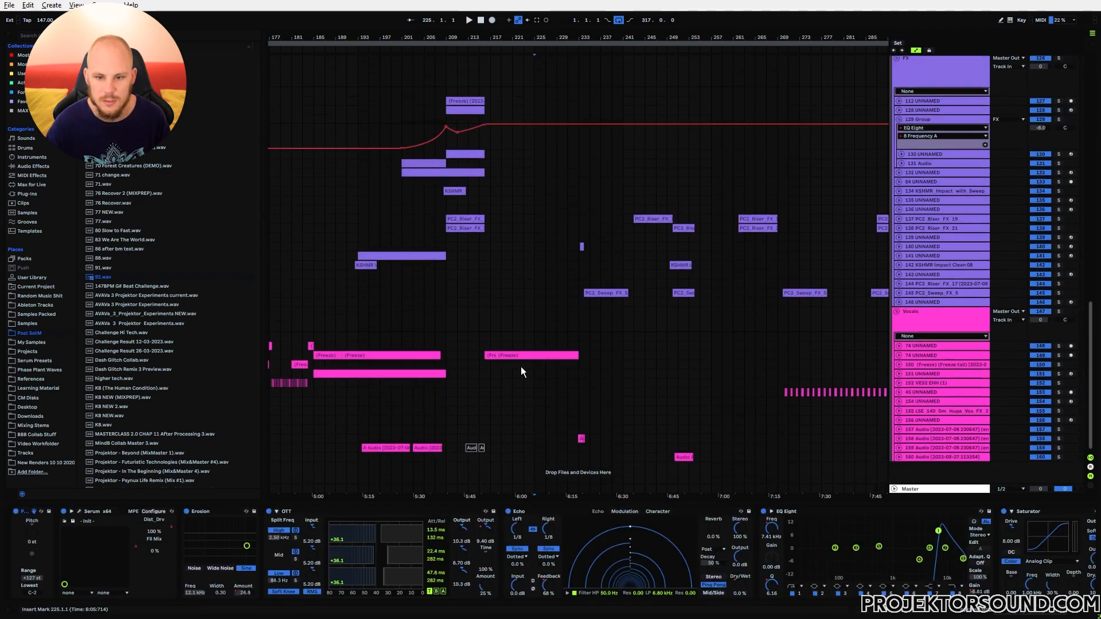
pyautogui.click(521, 354)
pyautogui.scroll(12, 511, 358)
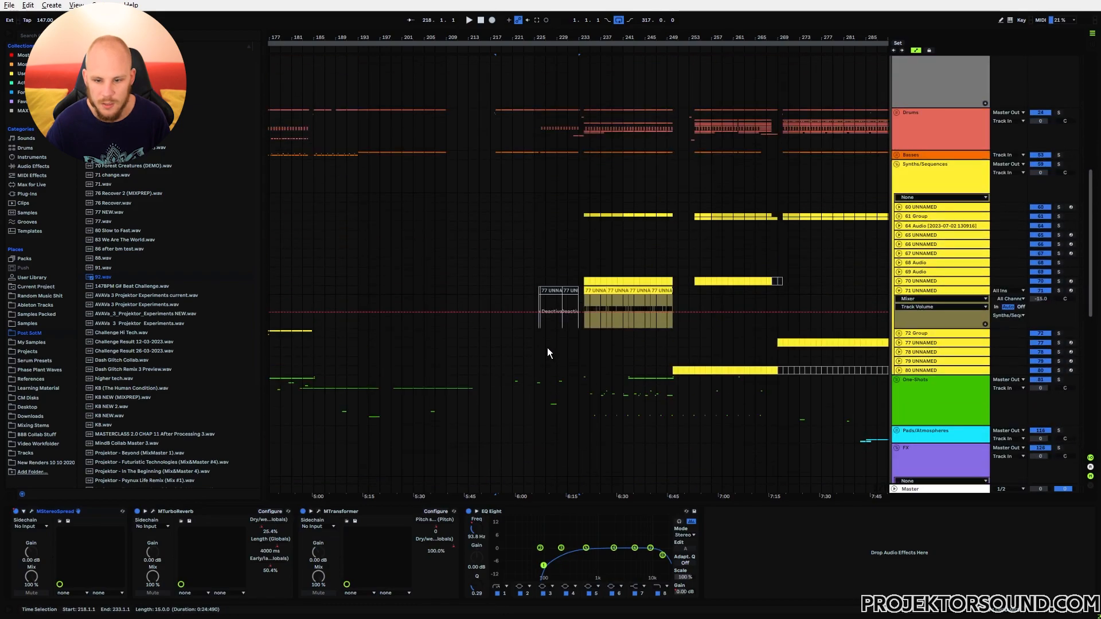
# Step: Select the Drums from bar 219 to 233, and compare them with a selection from bar 234 to 248
pyautogui.moveTo(496, 234); pyautogui.dragTo(585, 243)
pyautogui.click(584, 242)
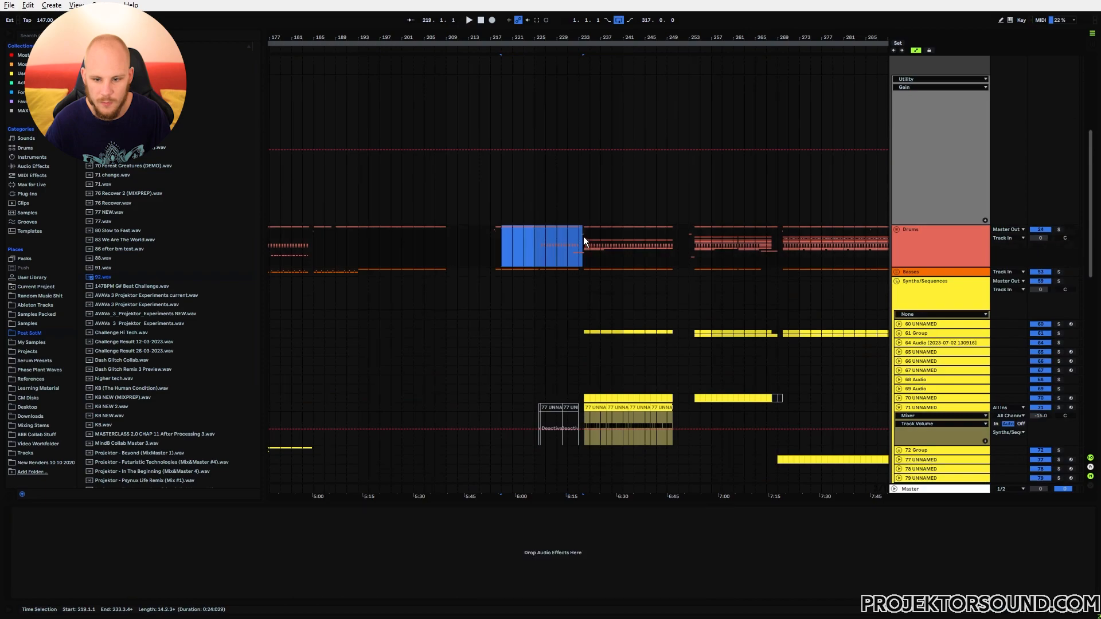
pyautogui.moveTo(597, 229); pyautogui.dragTo(665, 236)
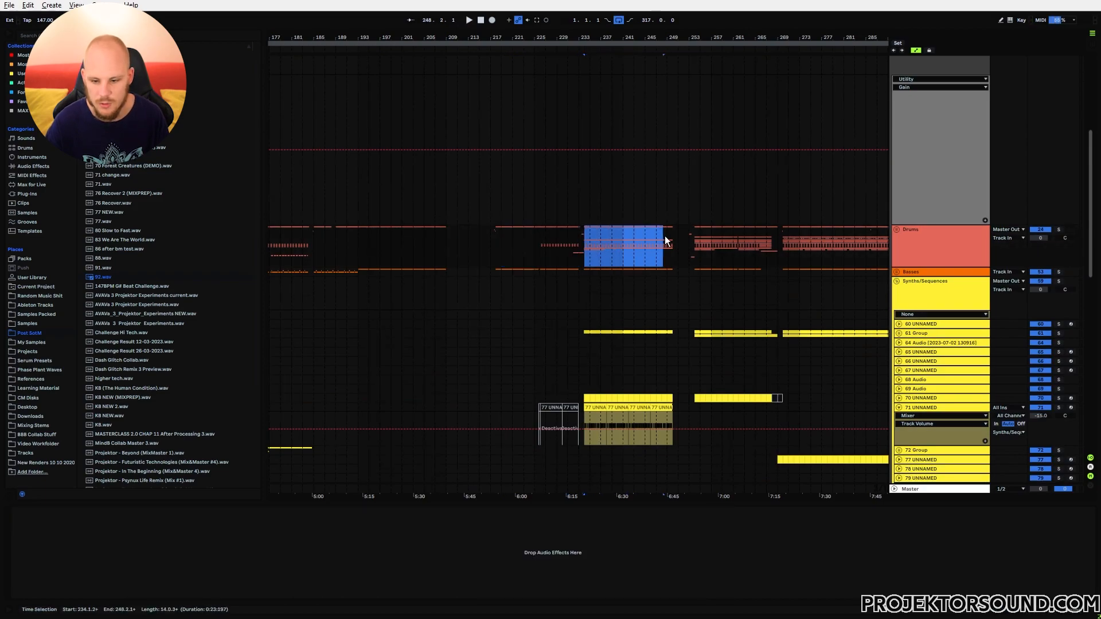
# Step: Reactivate track 71's 77 UNNAMED clips within bars 225 to 234, and mark bar 225
pyautogui.click(533, 409)
pyautogui.press('0')
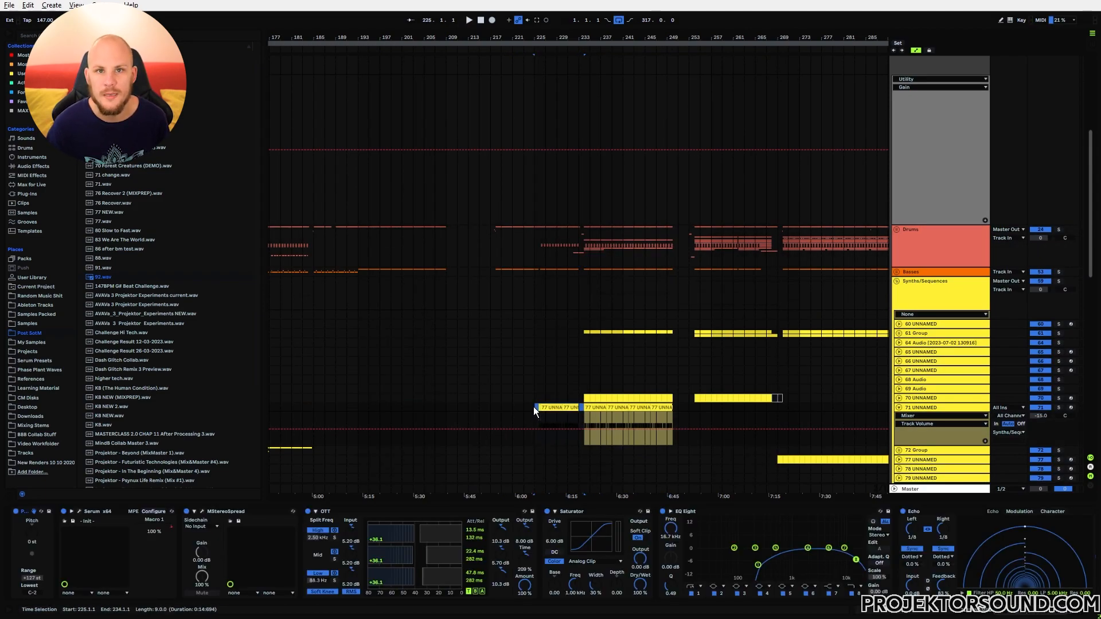
pyautogui.click(537, 411)
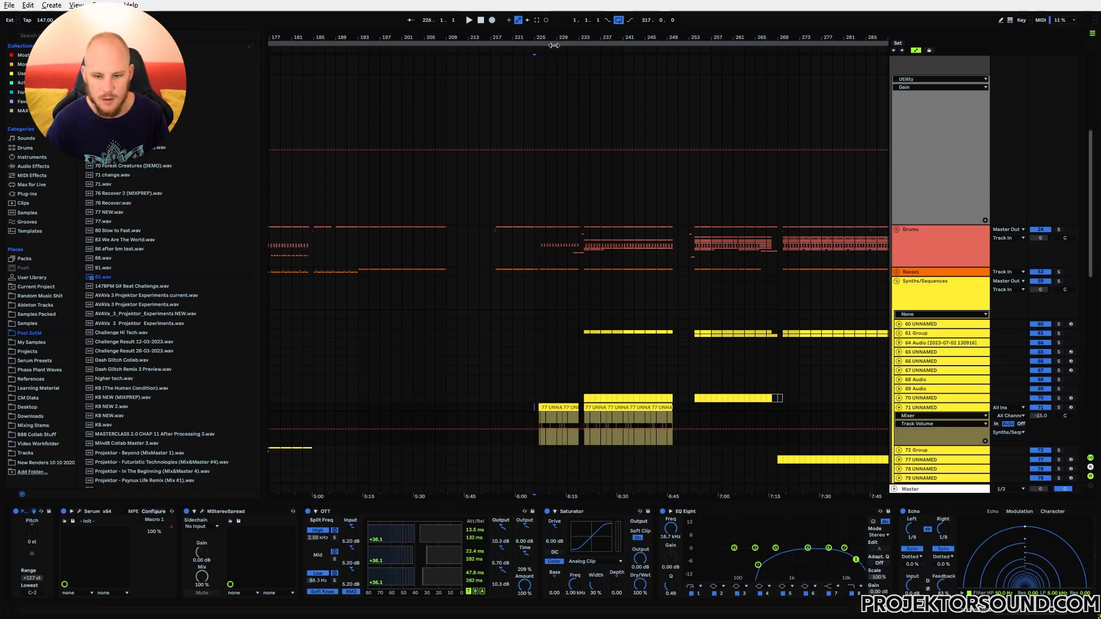
# Step: Mark bar 226 on track 71, and select the beat from 225.4.1 to 226.1.1 there and in the Basses gap
pyautogui.moveTo(554, 39); pyautogui.dragTo(570, 164)
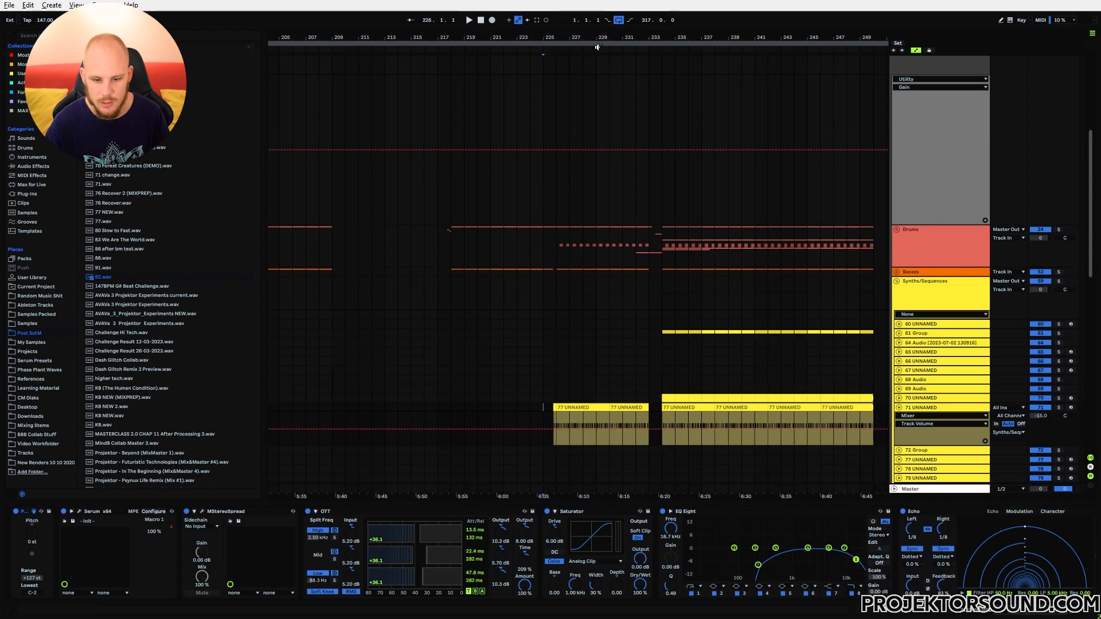
pyautogui.moveTo(611, 35); pyautogui.dragTo(574, 167)
pyautogui.click(452, 421)
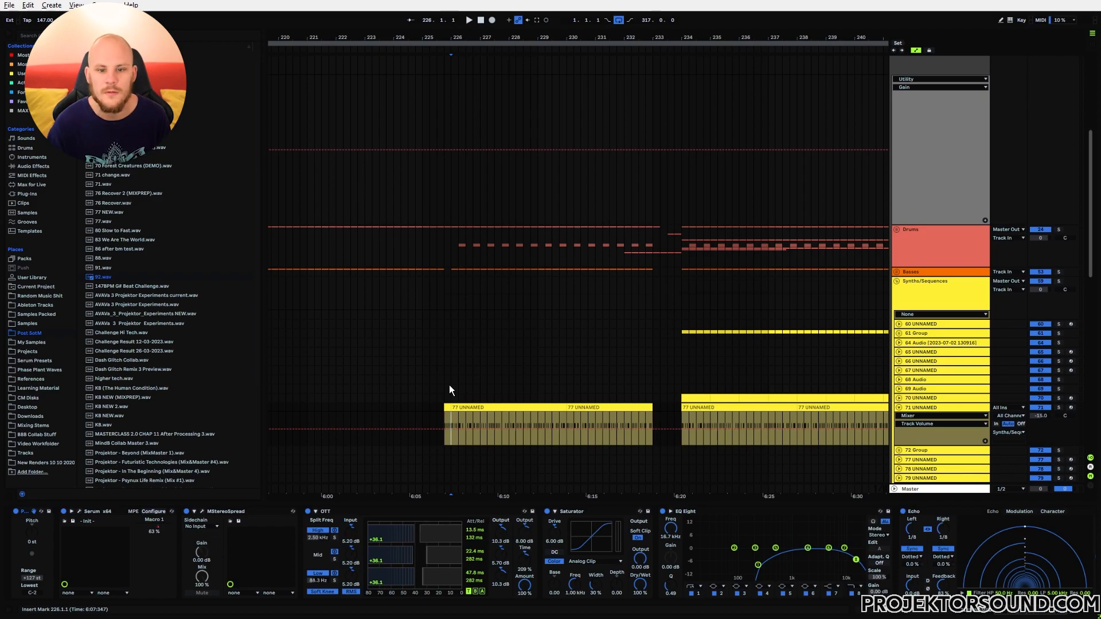
pyautogui.moveTo(451, 37); pyautogui.dragTo(492, 94)
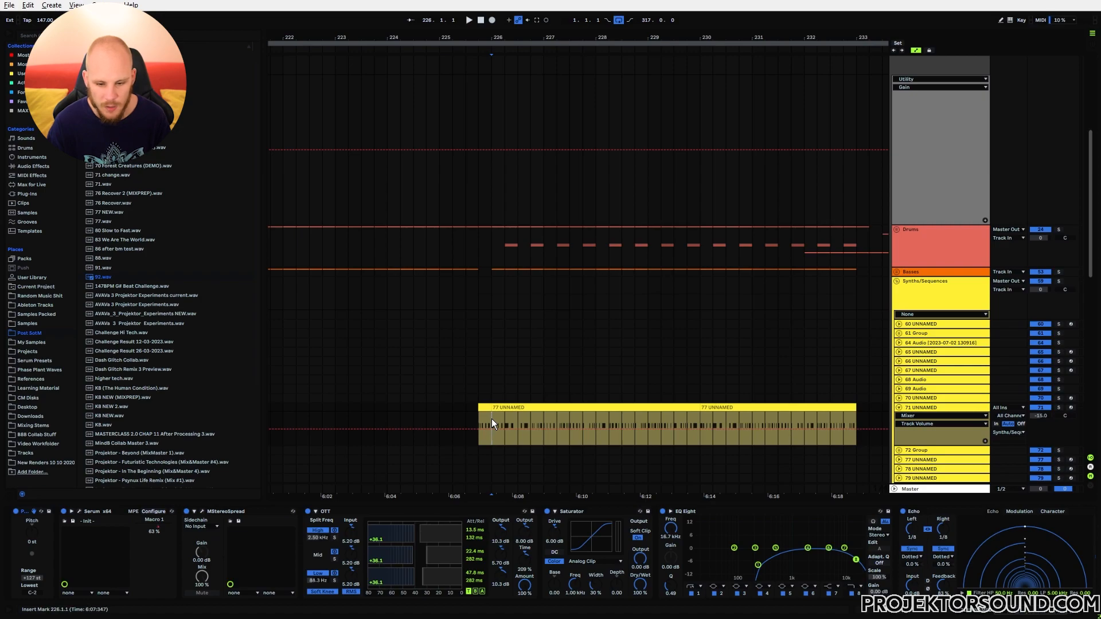
pyautogui.moveTo(492, 425); pyautogui.dragTo(480, 420)
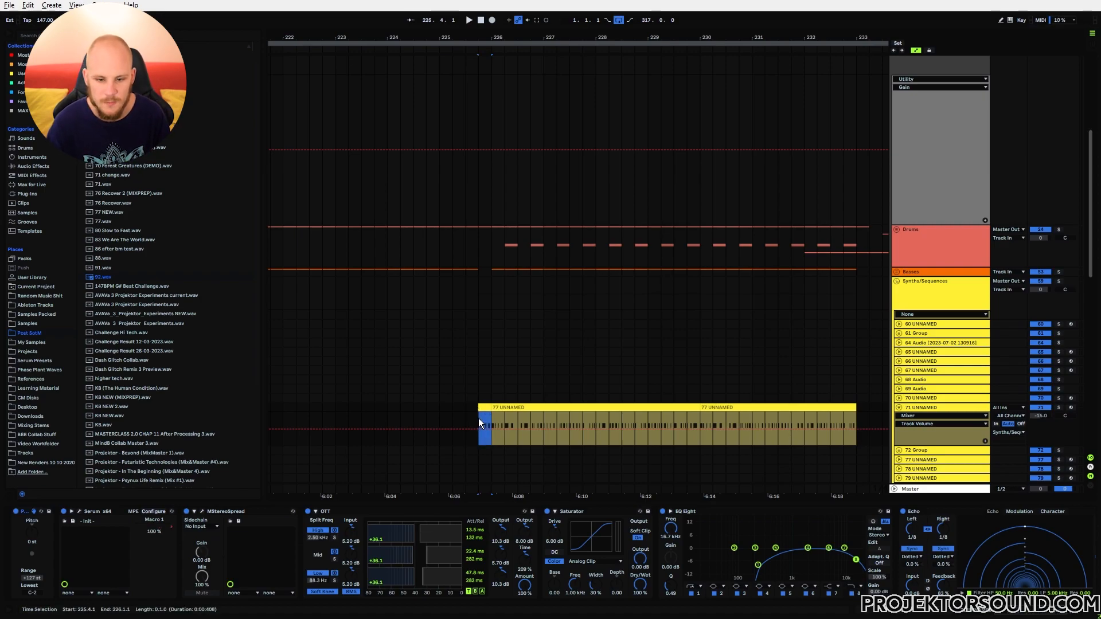
pyautogui.click(479, 424)
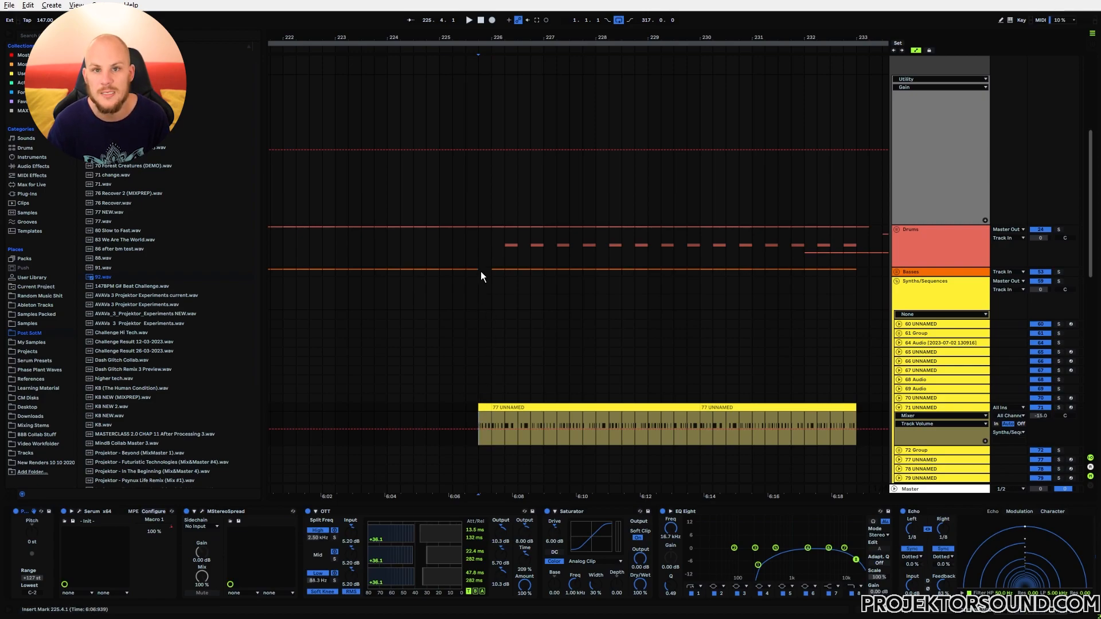
pyautogui.moveTo(481, 272); pyautogui.dragTo(493, 272)
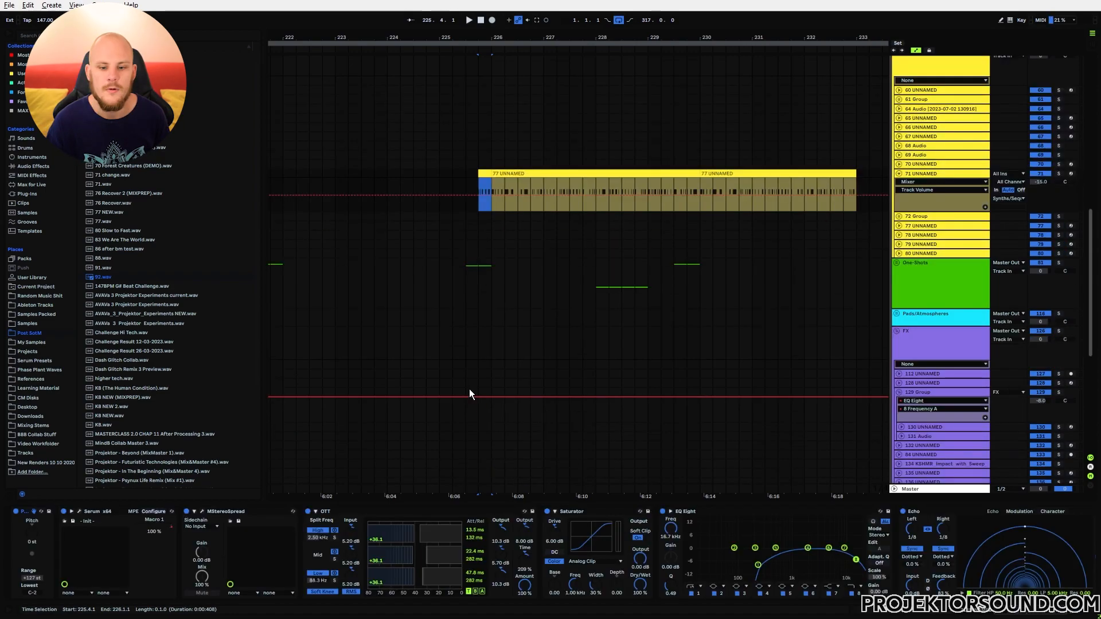
# Step: Select 225.3.1 to 226.3.1 in the One-Shots group, and mark 225.4.1 within its short clip
pyautogui.scroll(-2, 469, 389)
pyautogui.click(462, 214)
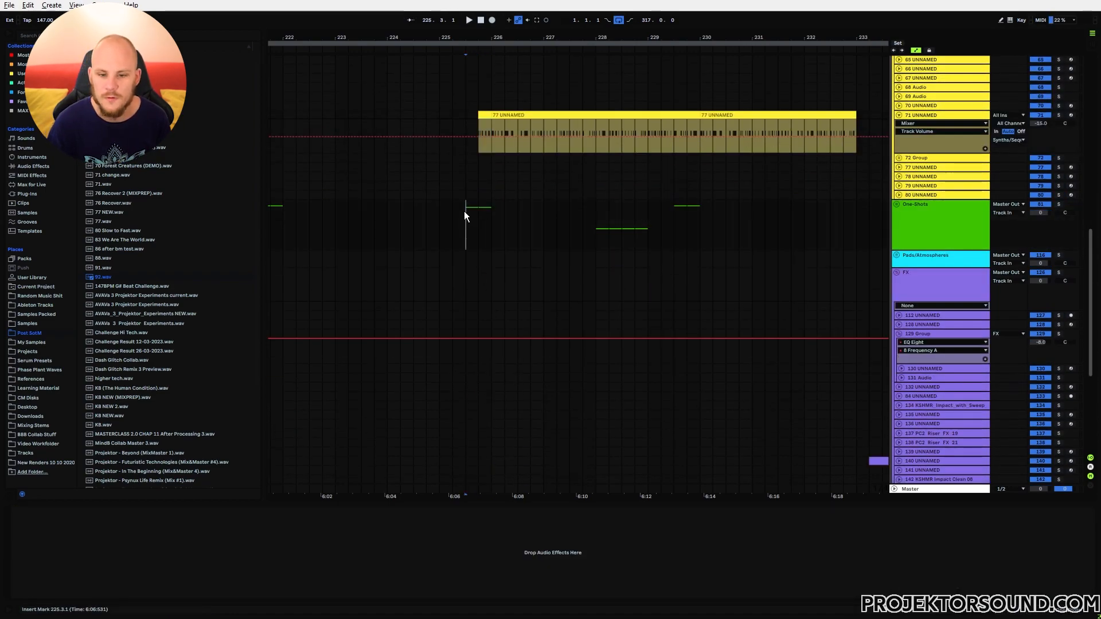
pyautogui.moveTo(463, 211); pyautogui.dragTo(507, 215)
pyautogui.click(466, 215)
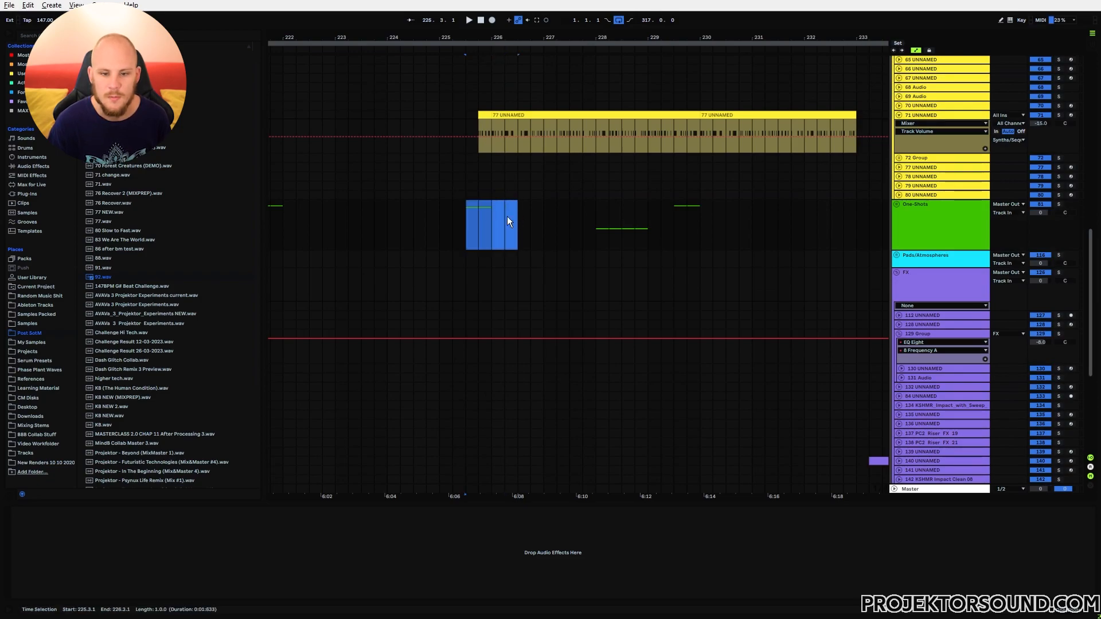
pyautogui.click(473, 216)
pyautogui.scroll(3, 462, 187)
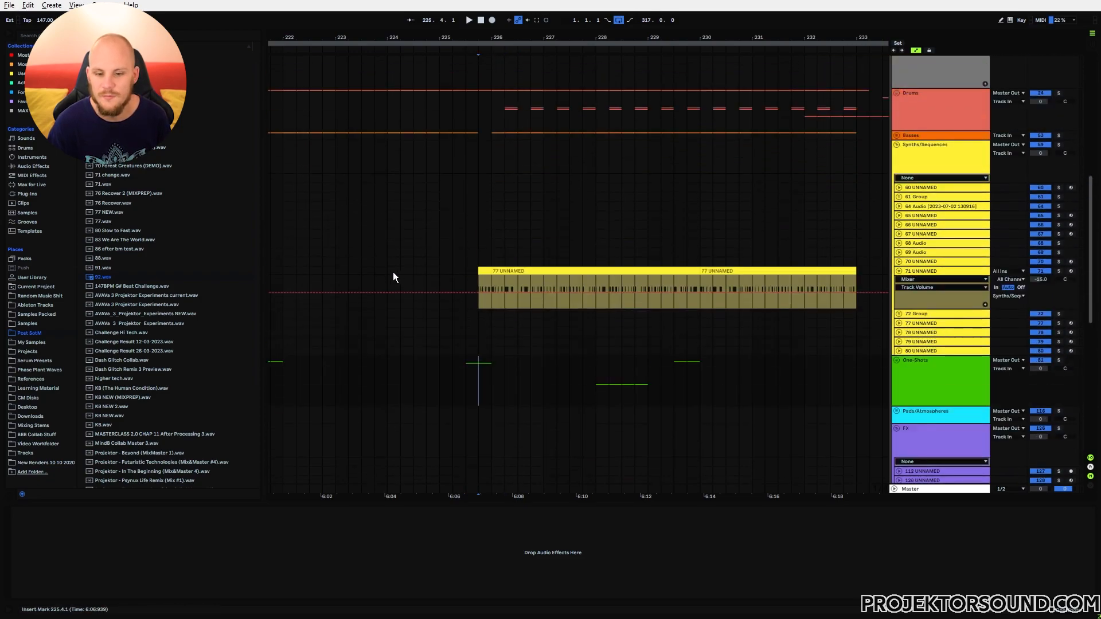
# Step: Select 225.3.1 to 226.1.1 on track 71 around its first clip's start, and mark bar 226
pyautogui.scroll(-2, 394, 272)
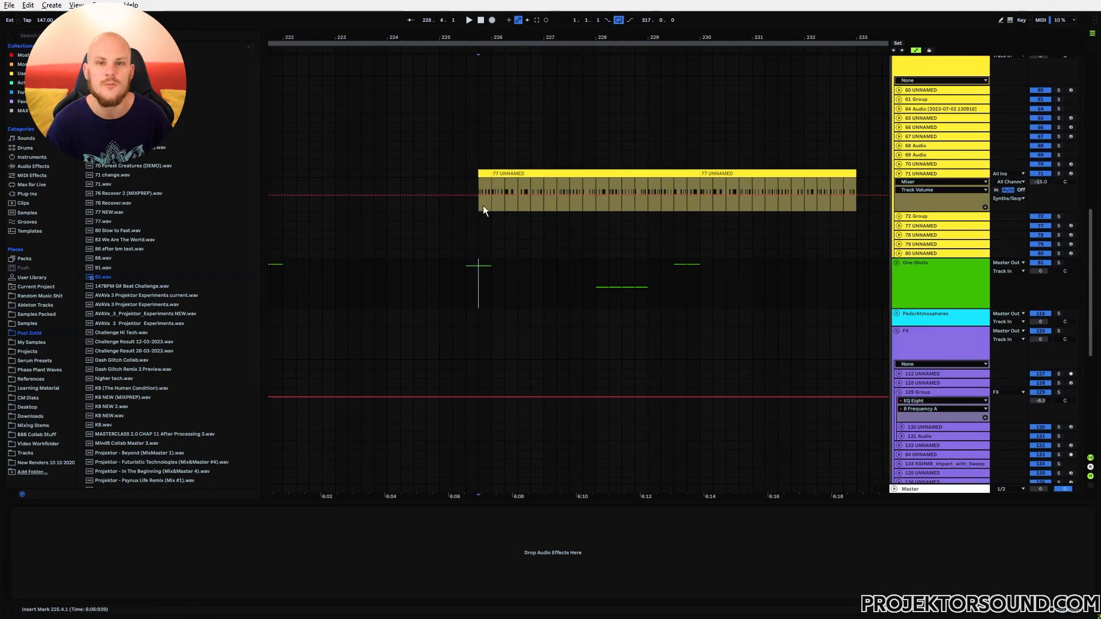
pyautogui.moveTo(474, 195); pyautogui.dragTo(496, 189)
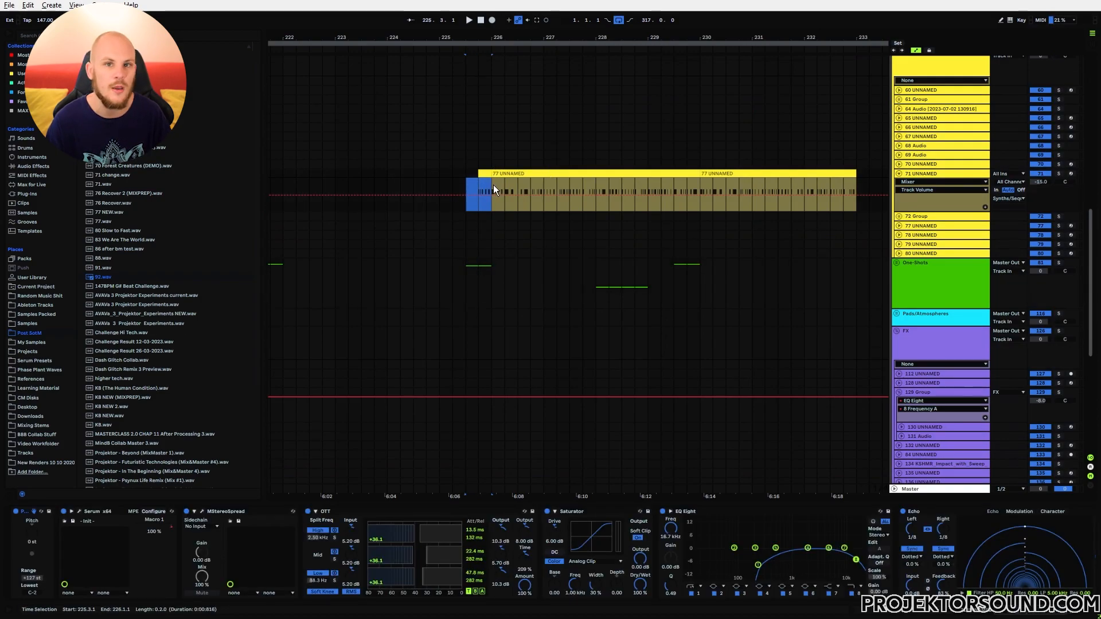
pyautogui.click(489, 187)
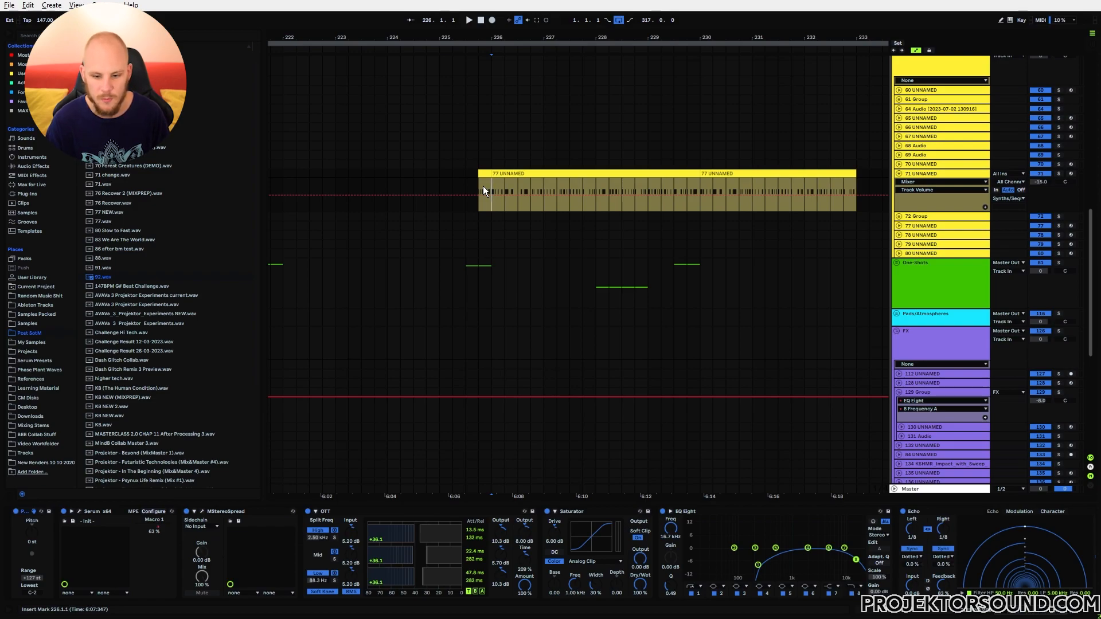
# Step: Select the break from bar 250 to 254 from the Drums through the Synths/Sequences, and mark 249.3.1 in the Drums
pyautogui.scroll(-3, 508, 264)
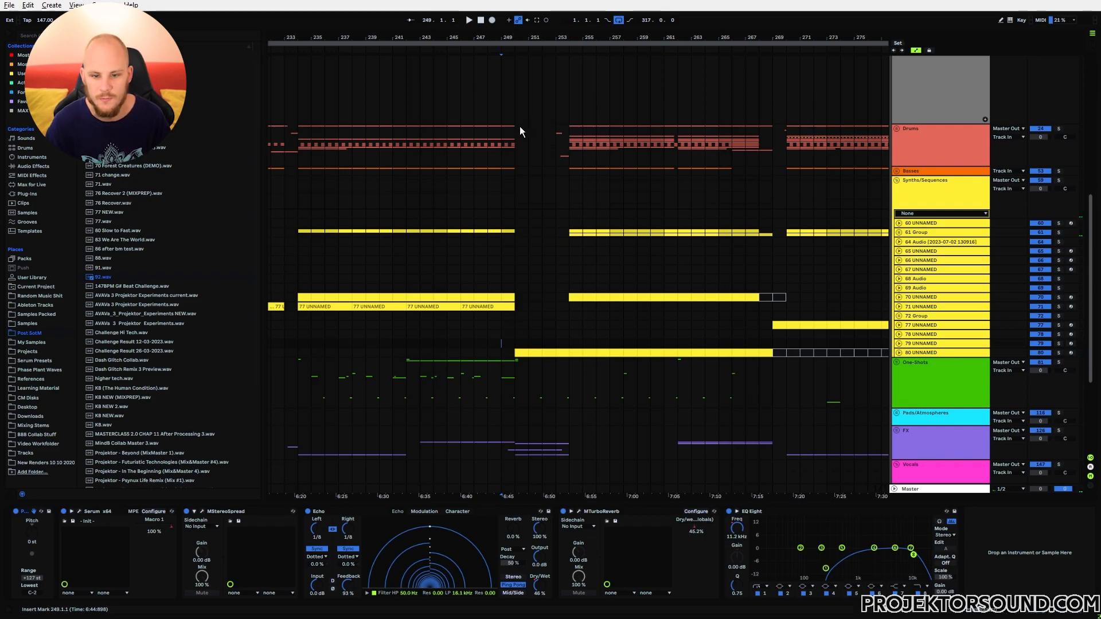
pyautogui.moveTo(520, 126); pyautogui.dragTo(570, 344)
pyautogui.moveTo(514, 36)
pyautogui.mouseDown()
pyautogui.moveTo(569, 48)
pyautogui.moveTo(679, 39)
pyautogui.mouseUp()
pyautogui.click(559, 144)
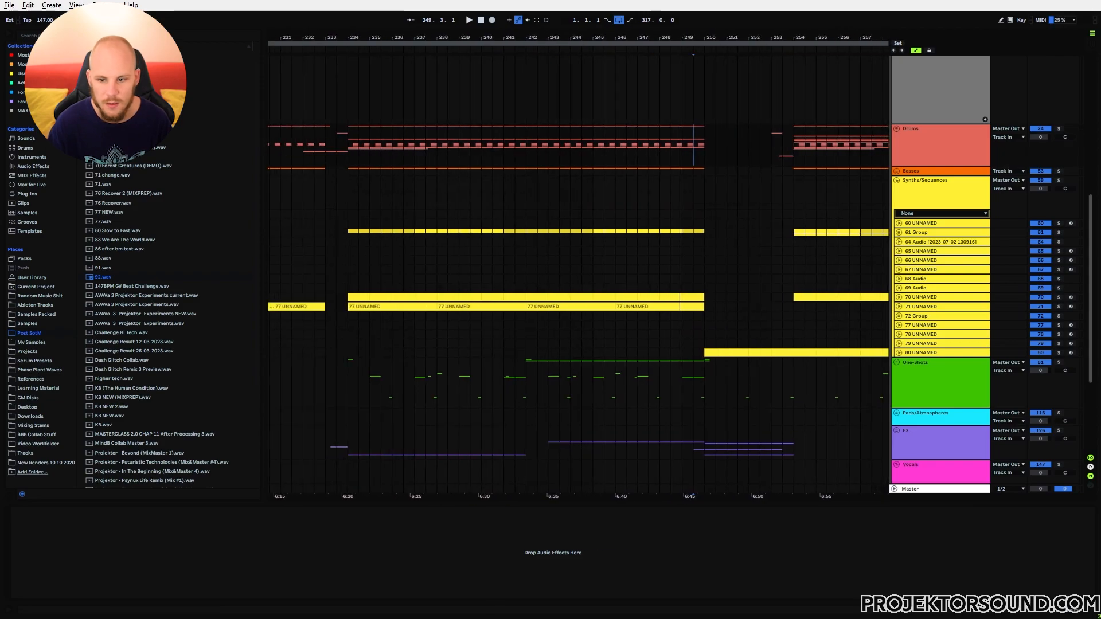
# Step: Select bars 234 to 250 in the Drums group, and the empty break that follows up to bar 254
pyautogui.moveTo(361, 134); pyautogui.dragTo(682, 165)
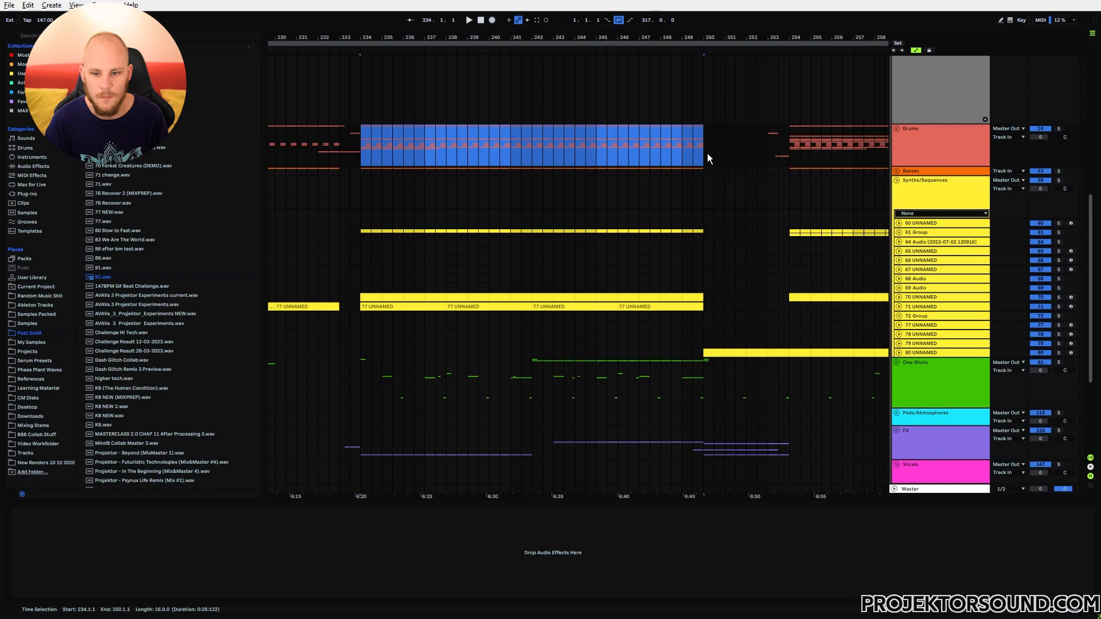
pyautogui.click(707, 154)
pyautogui.moveTo(697, 177); pyautogui.dragTo(585, 279)
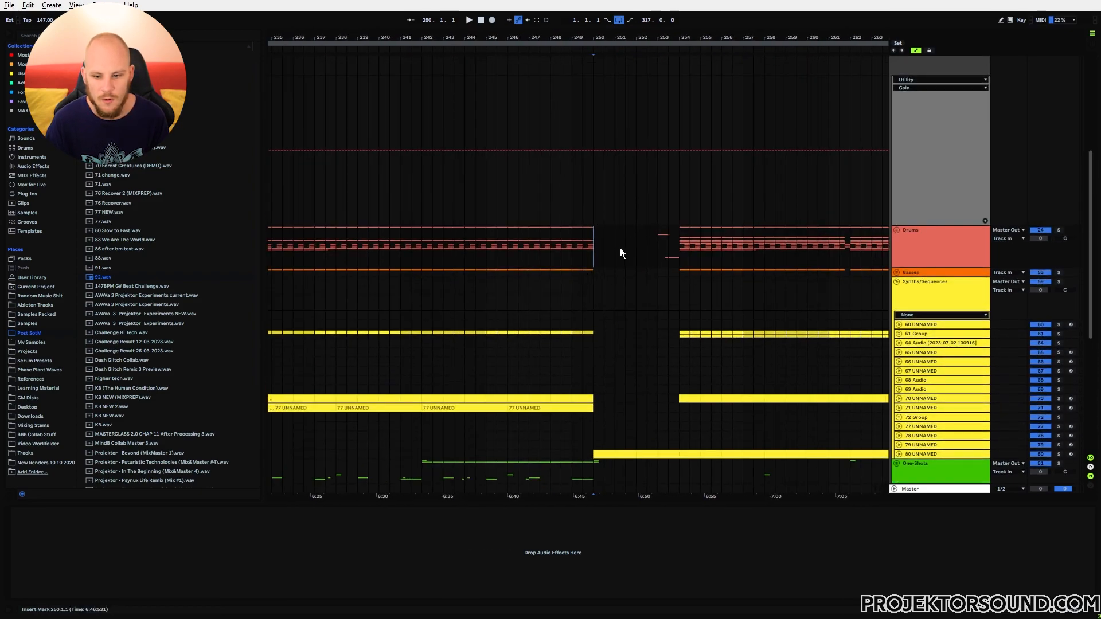
pyautogui.moveTo(593, 240); pyautogui.dragTo(681, 239)
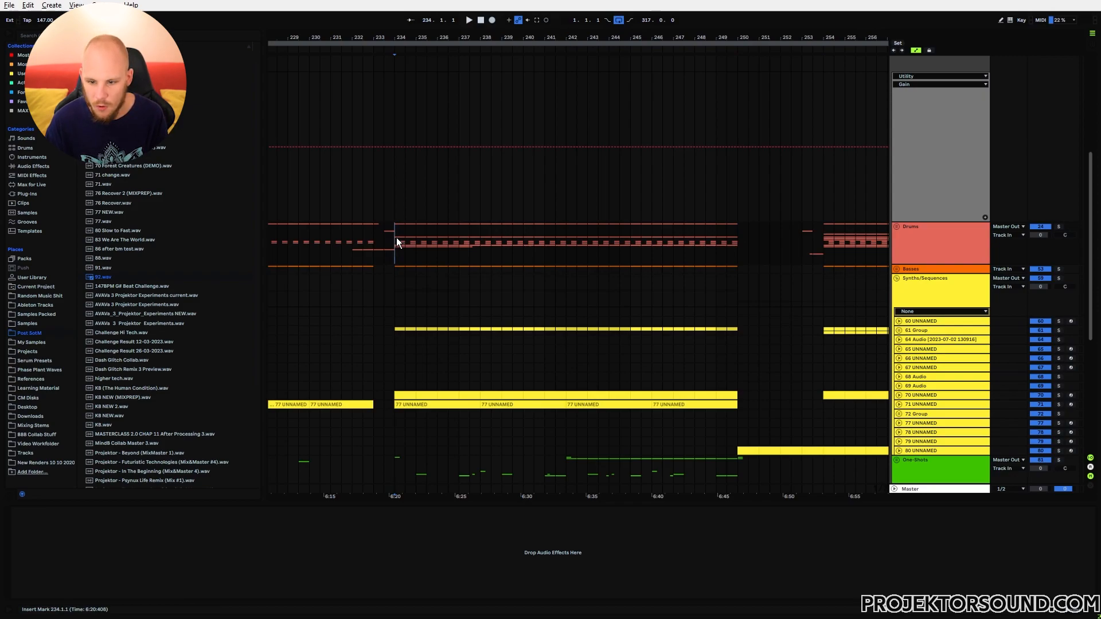
# Step: Reselect the Drums from bar 234 to 250, and mark the section's lead-in at bars 233 and 234
pyautogui.moveTo(397, 238); pyautogui.dragTo(741, 251)
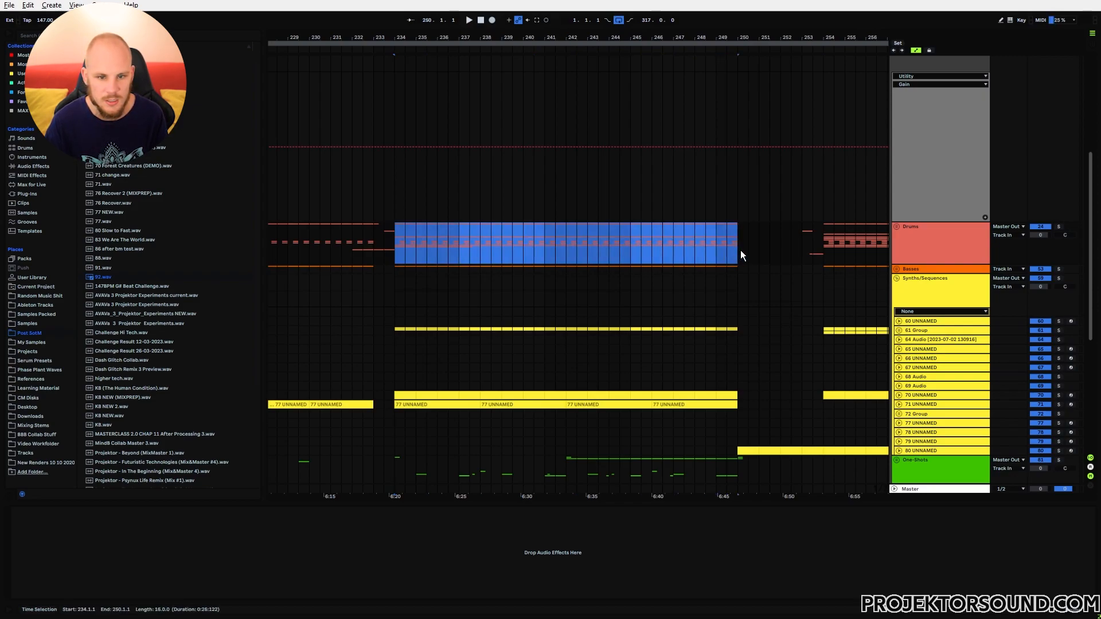
pyautogui.click(392, 235)
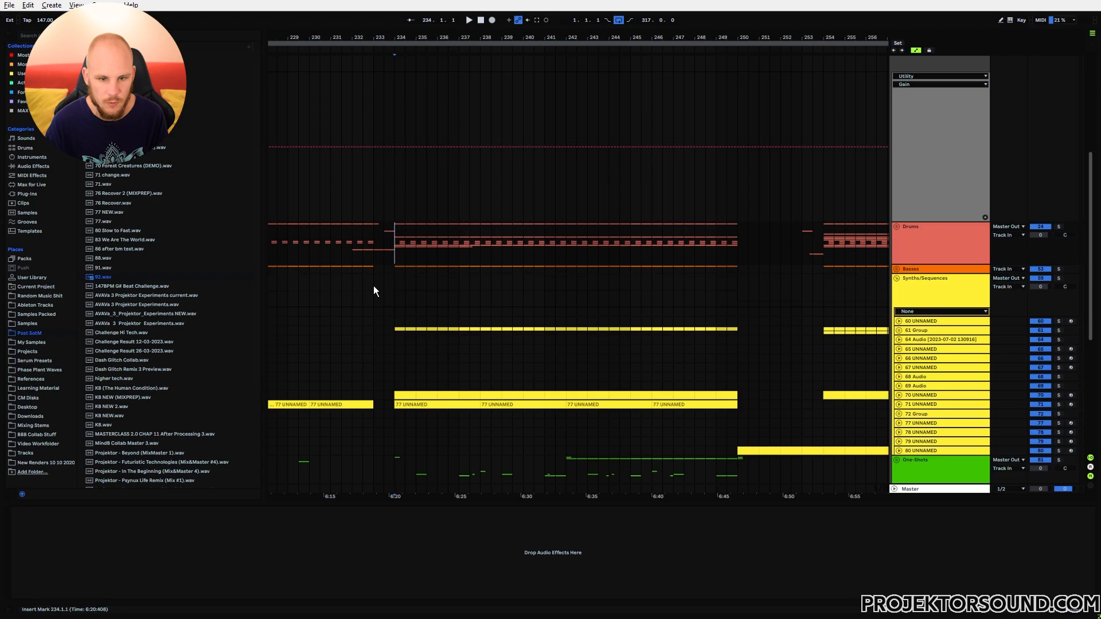
pyautogui.click(375, 233)
pyautogui.keyDown('shift'); pyautogui.click(376, 345); pyautogui.keyUp('shift')
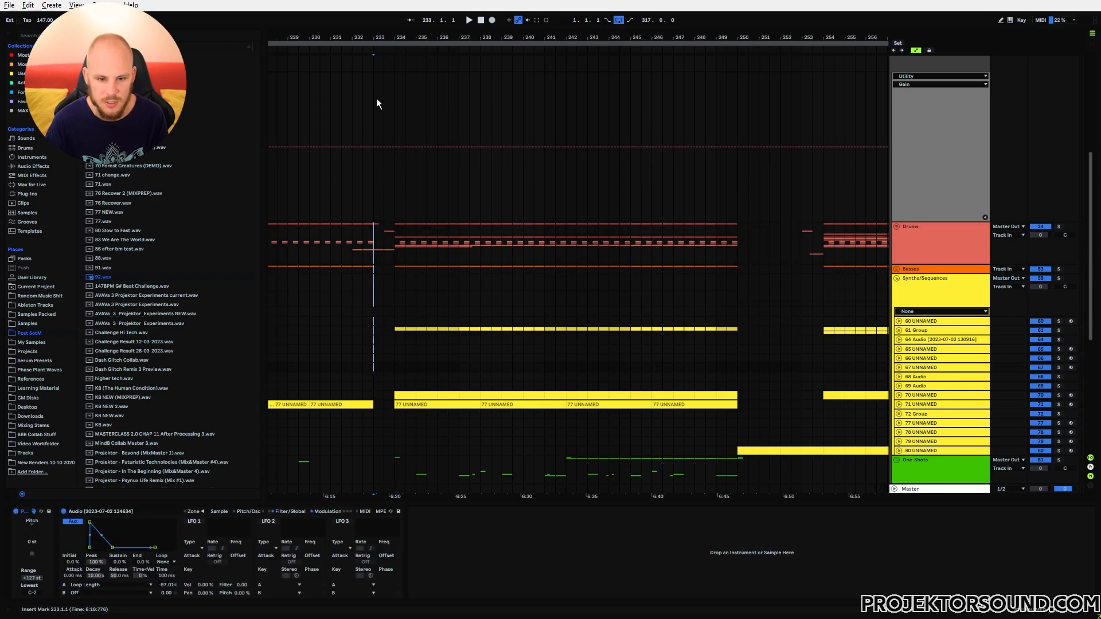
pyautogui.click(395, 244)
# Step: Mark the end of the section on tracks 78 and 79, and select bars 250 to 254 on both tracks
pyautogui.moveTo(634, 248); pyautogui.dragTo(504, 157)
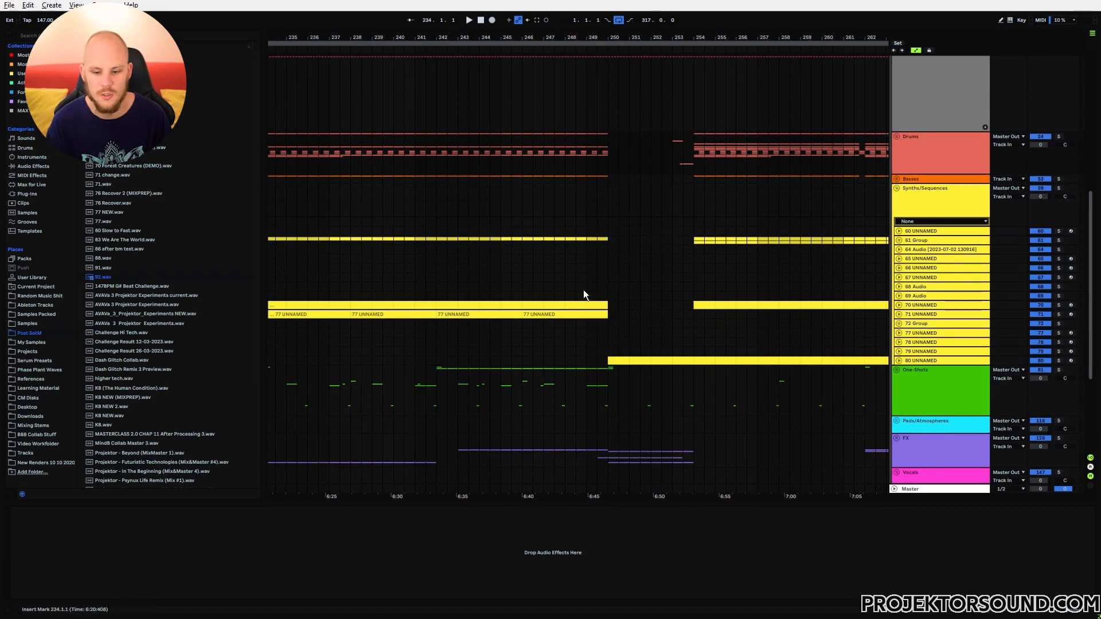
pyautogui.click(609, 352)
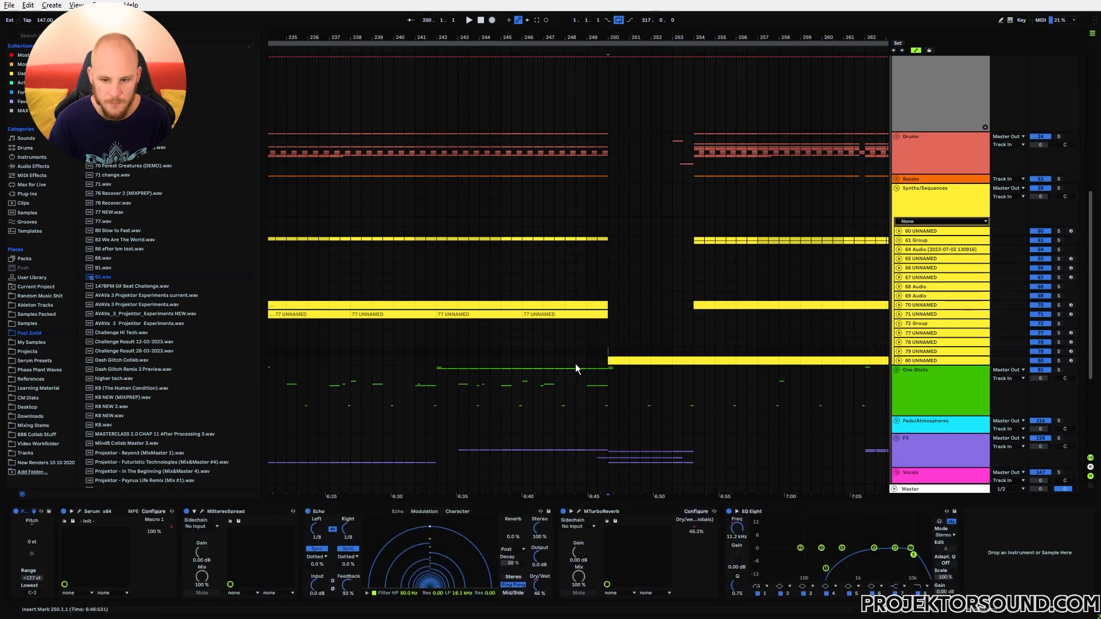
pyautogui.moveTo(597, 341); pyautogui.dragTo(477, 347)
pyautogui.click(585, 344)
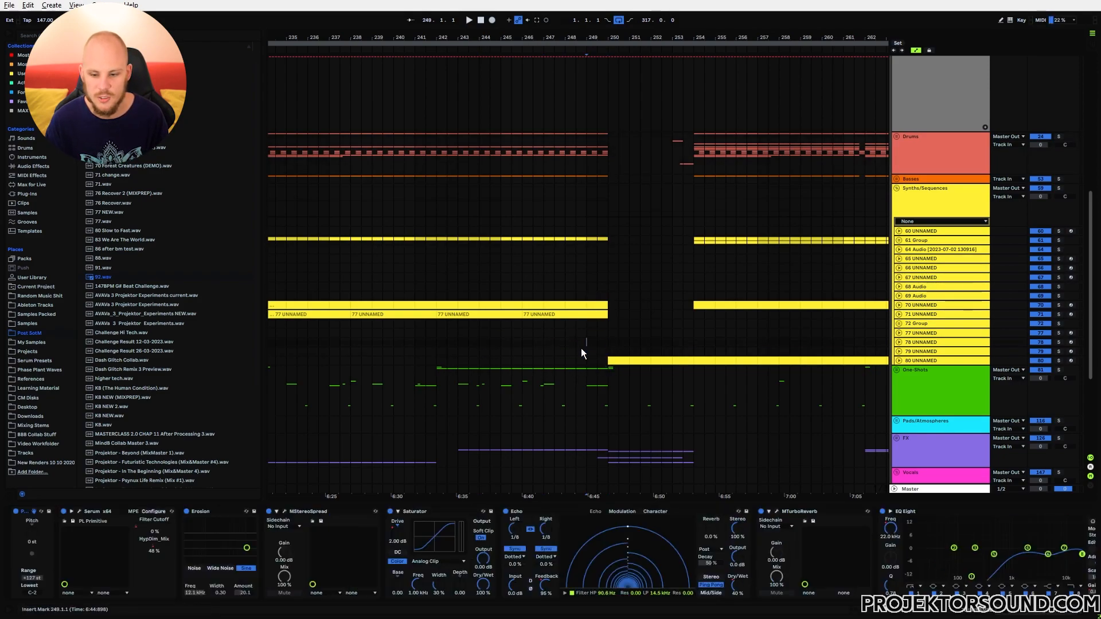
pyautogui.moveTo(610, 347); pyautogui.dragTo(693, 363)
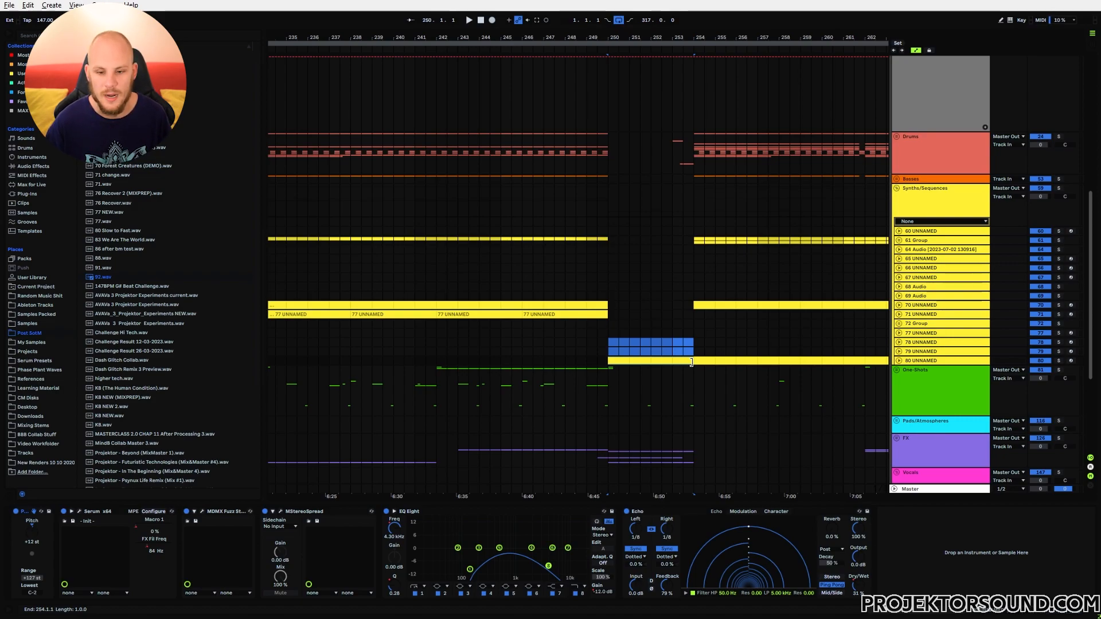
# Step: Unfold synth track 60 to show its EQ Eight frequency automation, and mark its clip's start at bar 97
pyautogui.moveTo(645, 37); pyautogui.dragTo(660, 4)
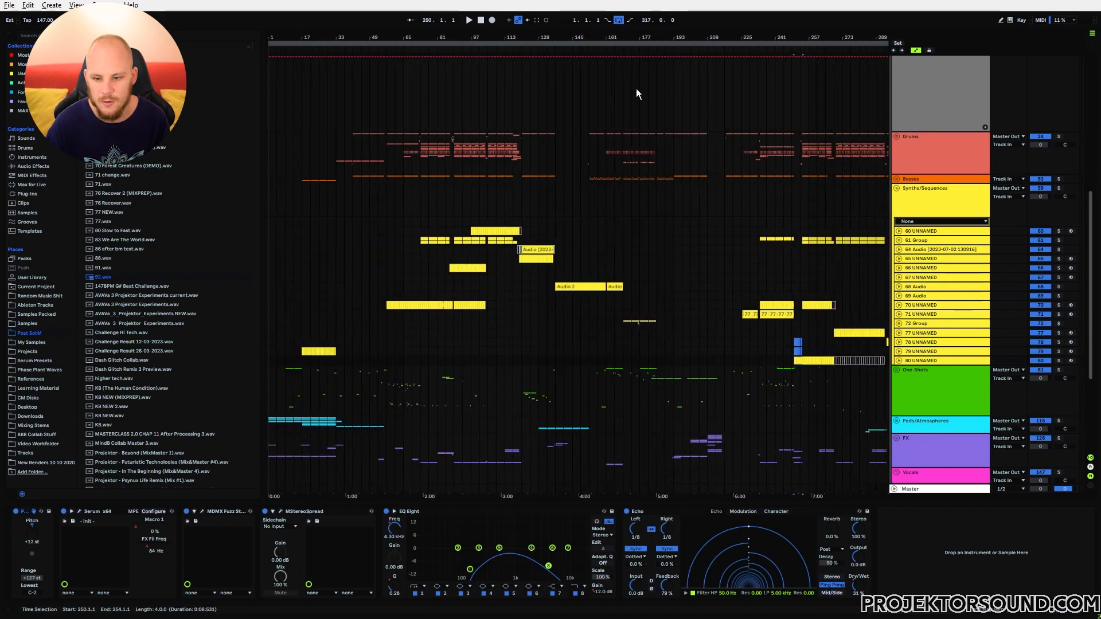
pyautogui.moveTo(468, 39); pyautogui.dragTo(467, 95)
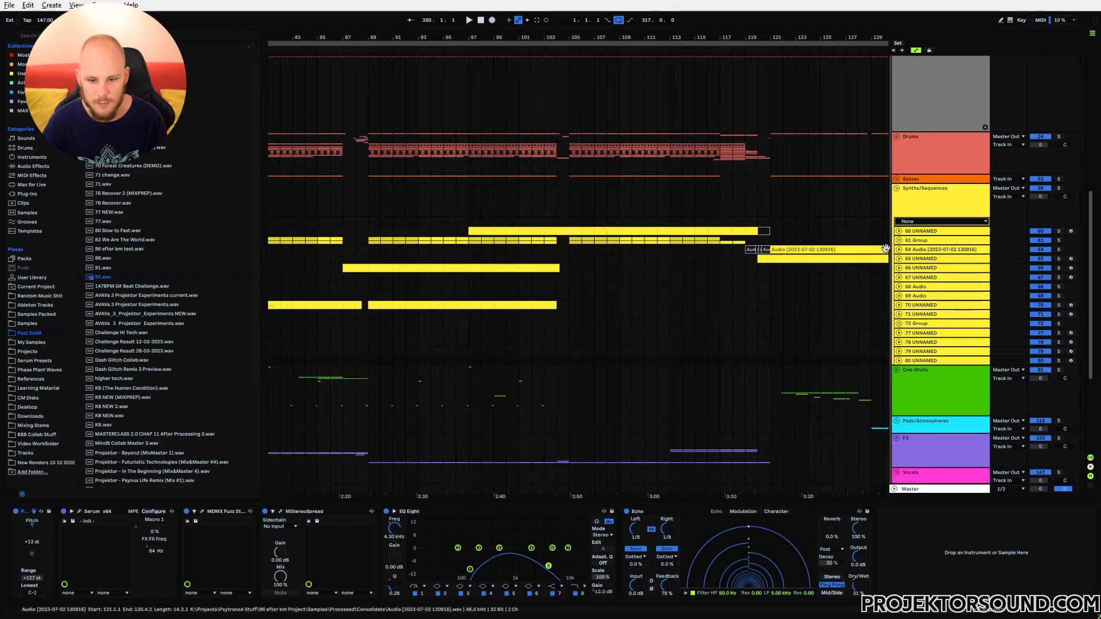
pyautogui.click(899, 231)
pyautogui.click(468, 243)
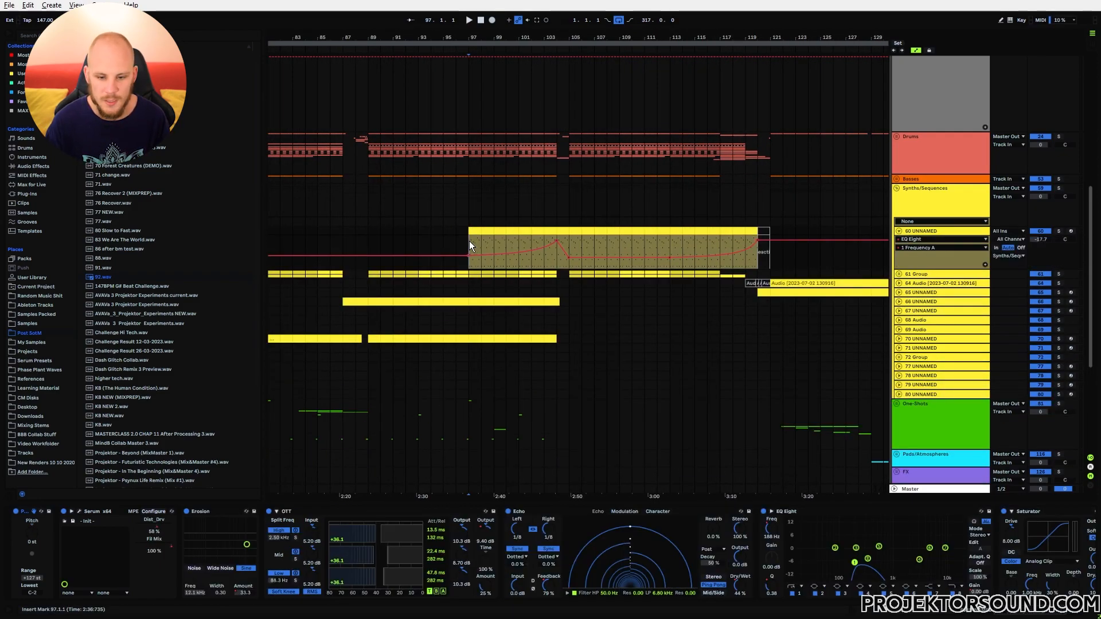
# Step: Select 103.1.1 to 104.2.1 at the end of track 66's clip, and mark bar 97 on the track above it
pyautogui.click(482, 300)
pyautogui.click(531, 301)
pyautogui.click(549, 301)
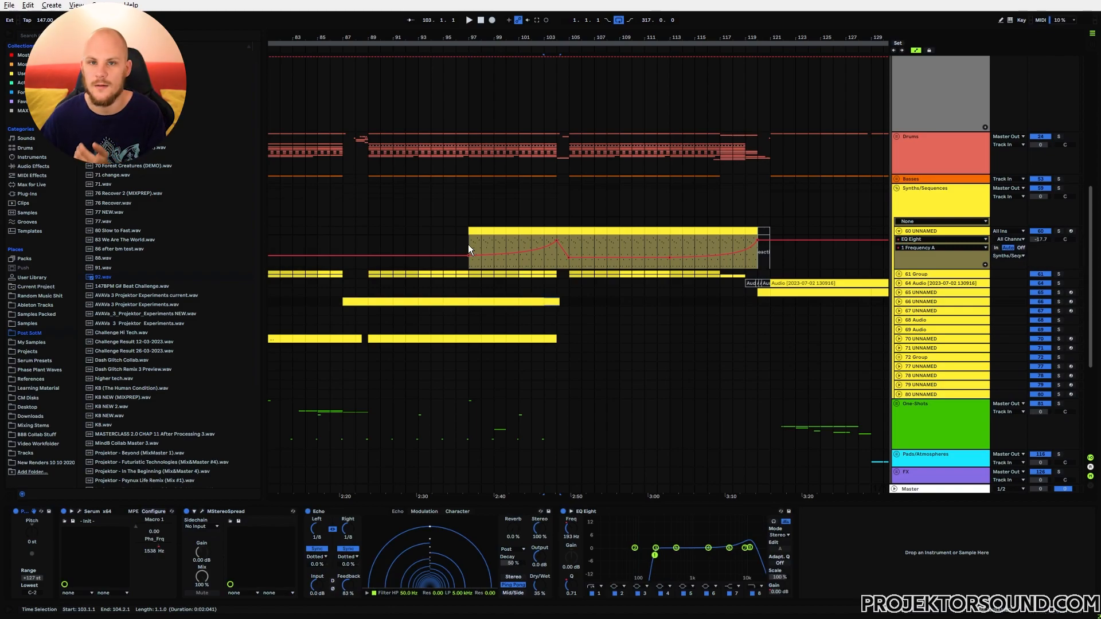
pyautogui.click(475, 293)
# Step: Unfold track 66 for a check and fold it again, and select bars 97 to 105 on track 60
pyautogui.click(917, 300)
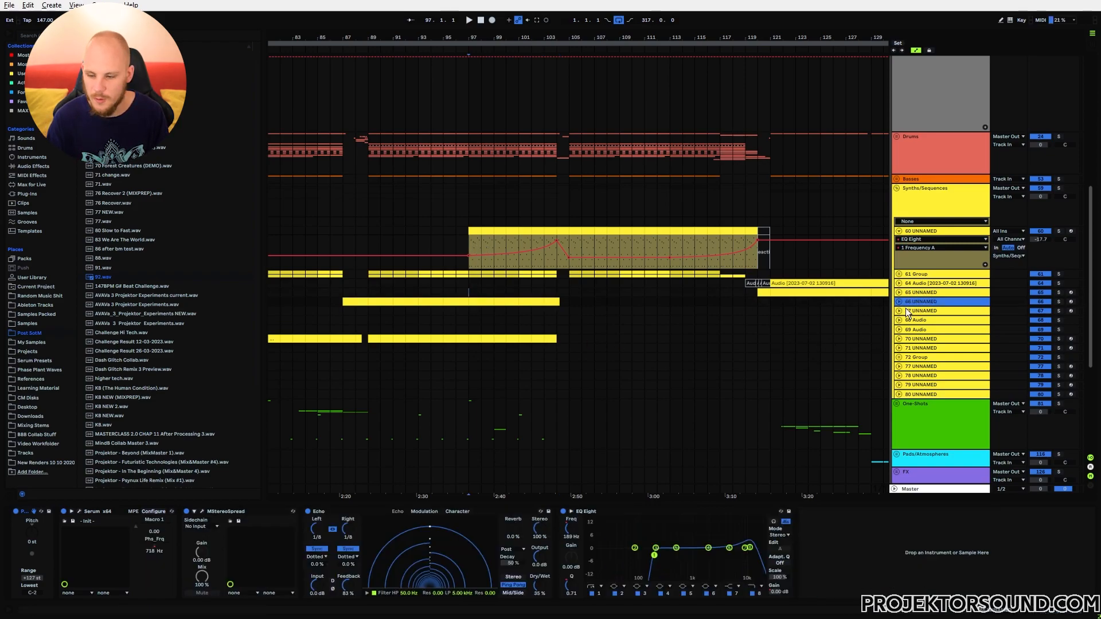
pyautogui.click(900, 302)
pyautogui.click(900, 301)
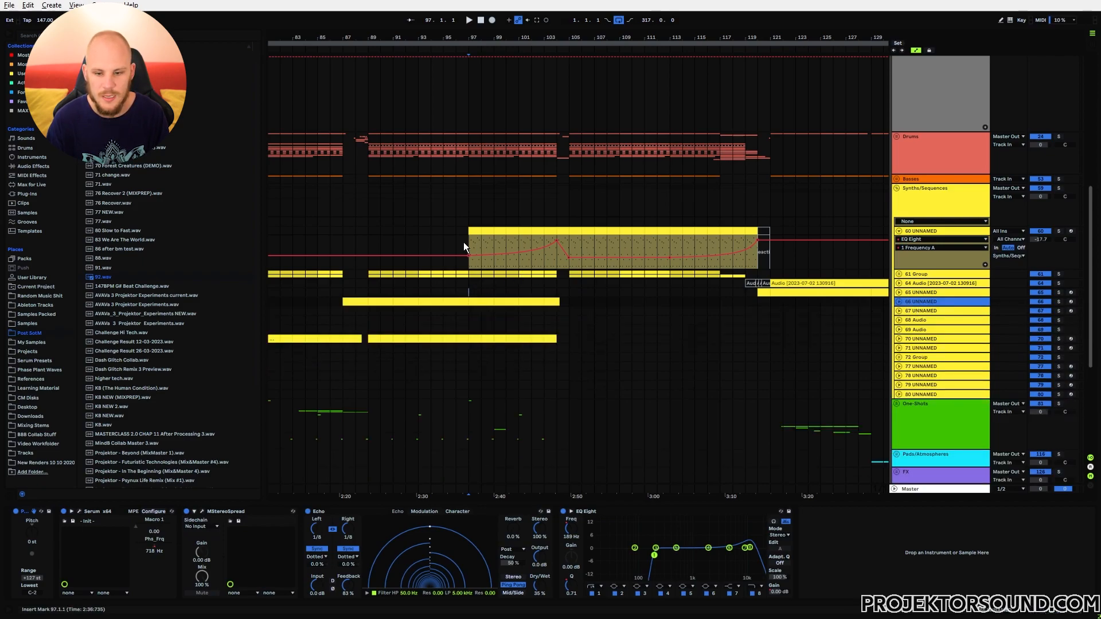
pyautogui.moveTo(464, 242); pyautogui.dragTo(567, 245)
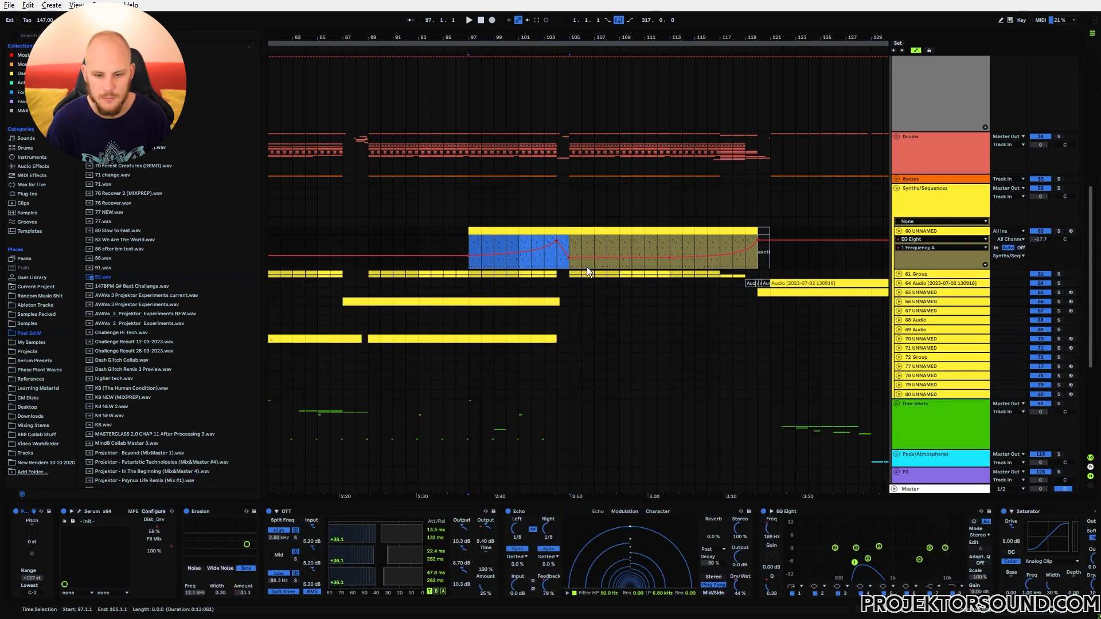
# Step: Play track 60's EQ Eight frequency sweep from bar 97, and select bars 101 to 104 on its automation
pyautogui.click(473, 261)
pyautogui.press('space')
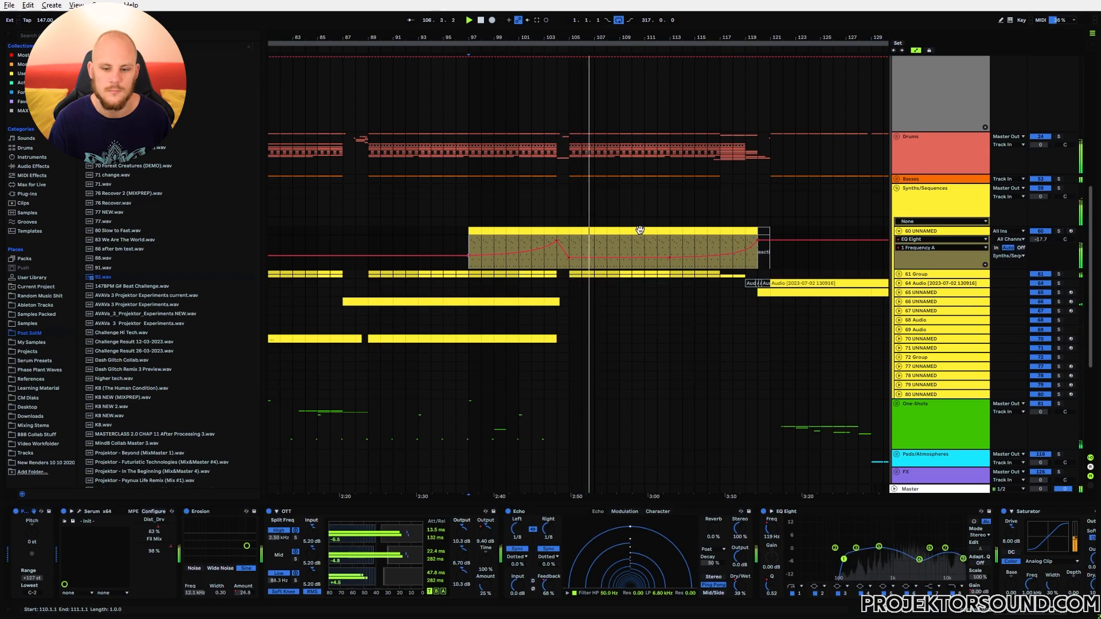
pyautogui.click(531, 261)
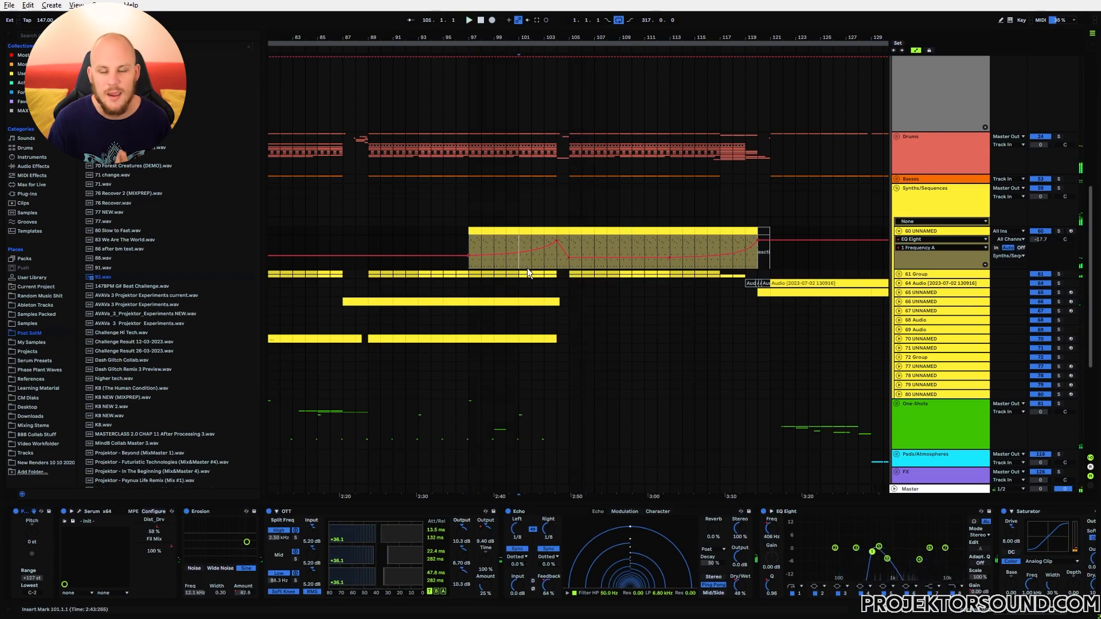
pyautogui.moveTo(518, 263); pyautogui.dragTo(555, 261)
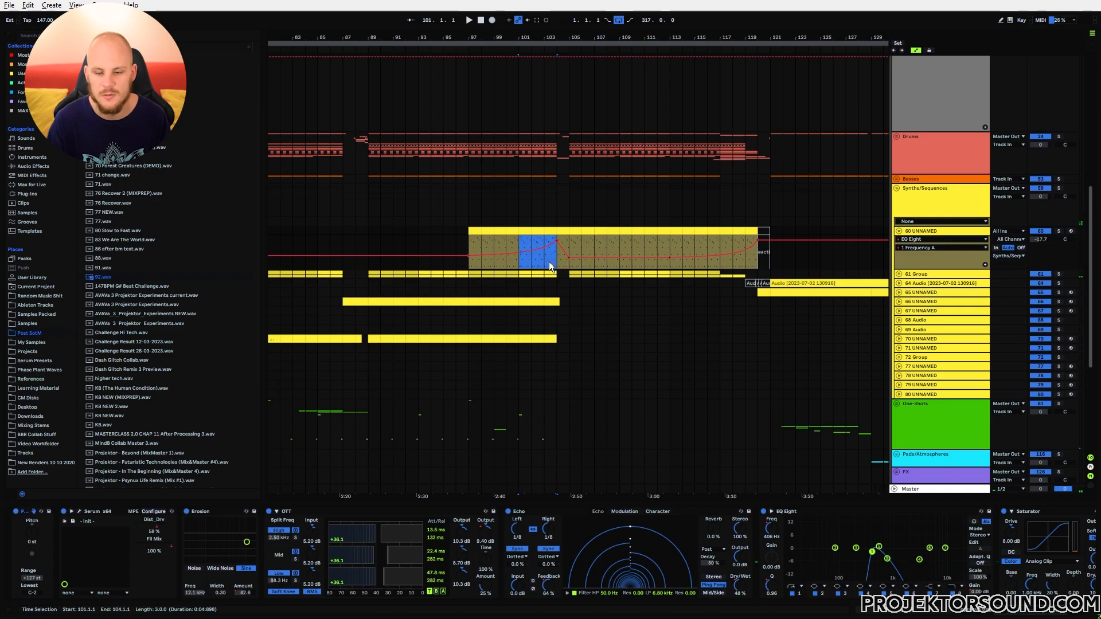
# Step: Compare the frequency drop at bars 104 to 105 on track 60 with the rise at bars 101 to 104, marking bar 106
pyautogui.click(549, 261)
pyautogui.click(565, 263)
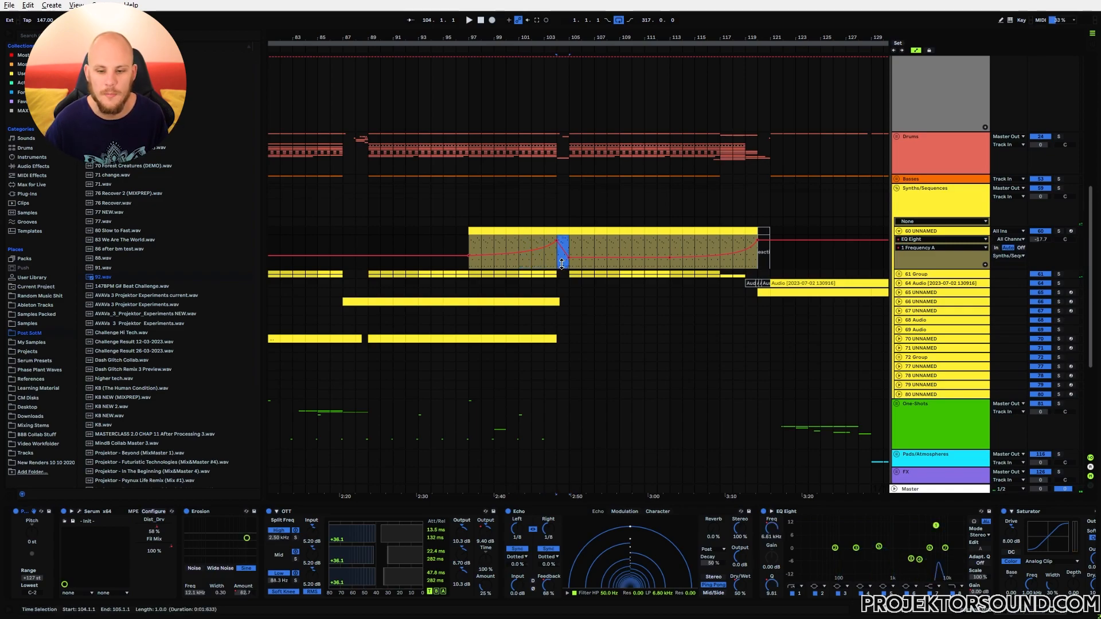
pyautogui.moveTo(573, 240); pyautogui.dragTo(599, 242)
pyautogui.click(587, 247)
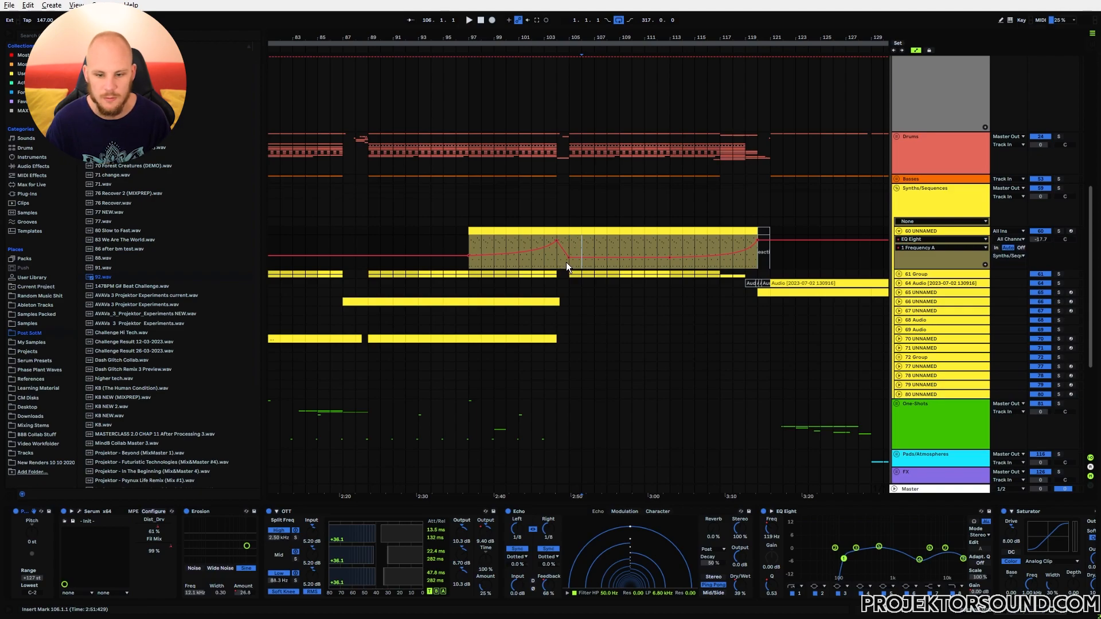
pyautogui.click(570, 265)
pyautogui.moveTo(558, 263); pyautogui.dragTo(566, 263)
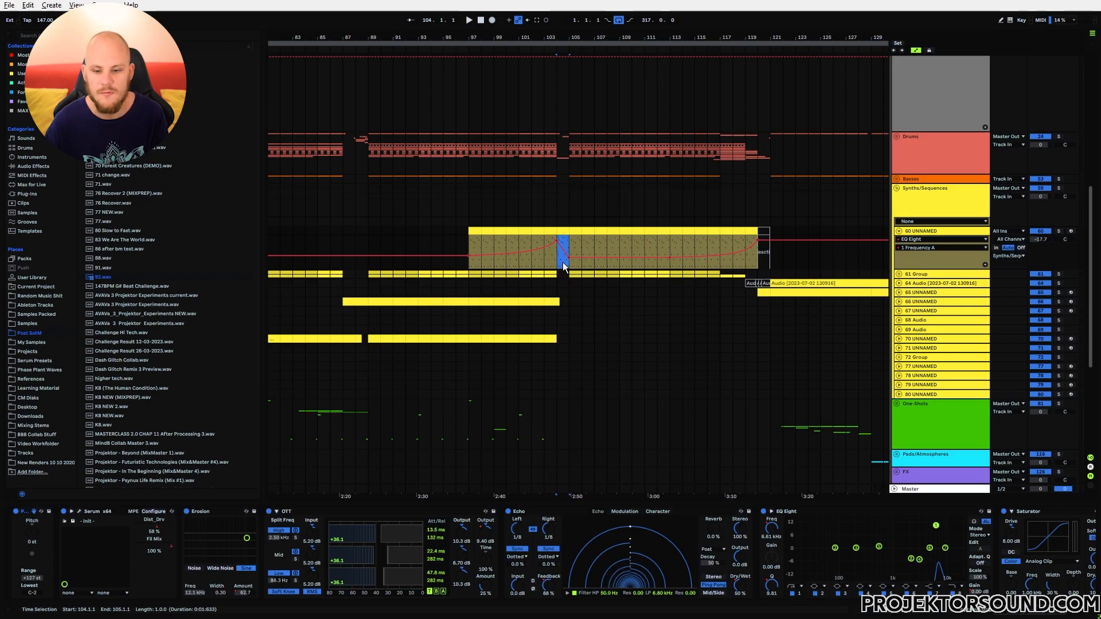
pyautogui.moveTo(561, 263); pyautogui.dragTo(525, 263)
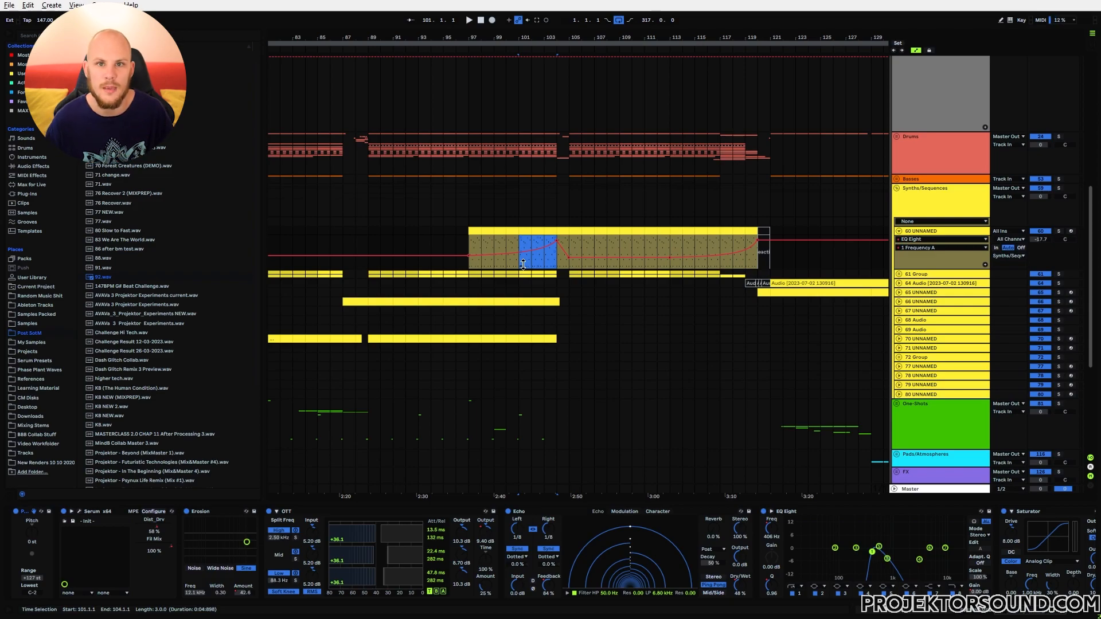
# Step: Mark bar 250 at the end of the section on group 61, and select one bar across the start of track 80's clip
pyautogui.moveTo(530, 38); pyautogui.dragTo(269, 39)
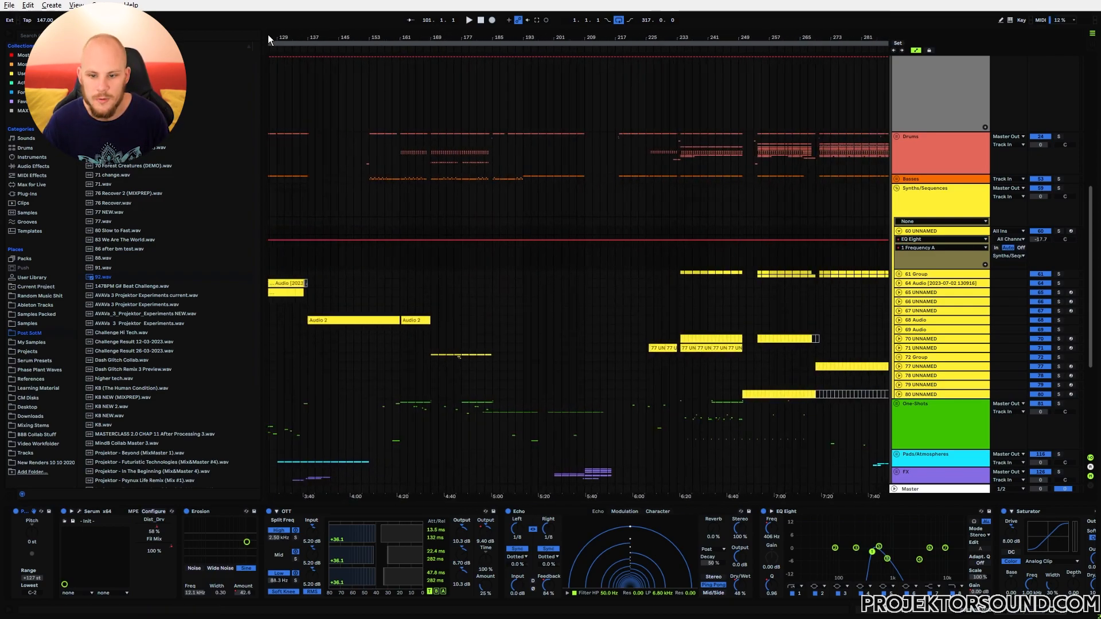
pyautogui.moveTo(762, 36); pyautogui.dragTo(611, 109)
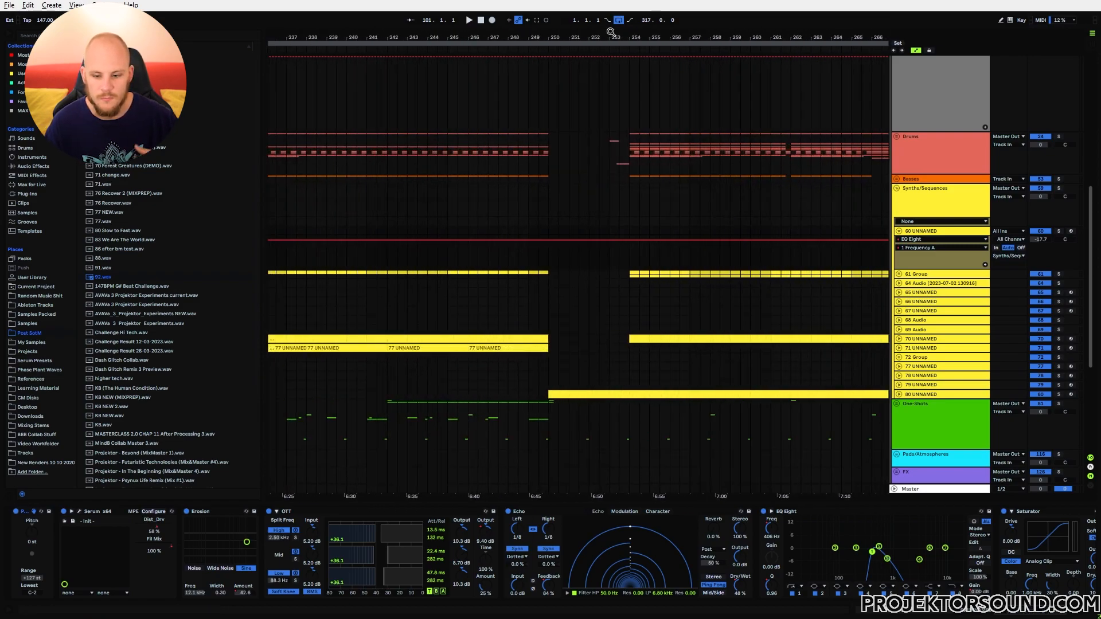
pyautogui.click(549, 274)
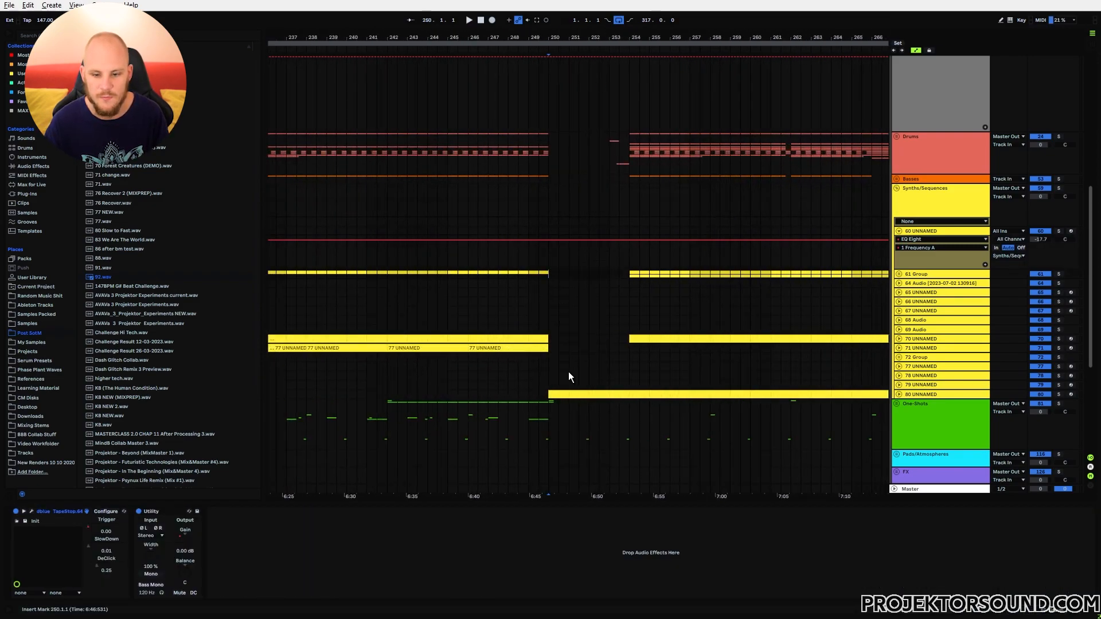
pyautogui.scroll(-3, 569, 373)
pyautogui.moveTo(540, 336); pyautogui.dragTo(569, 336)
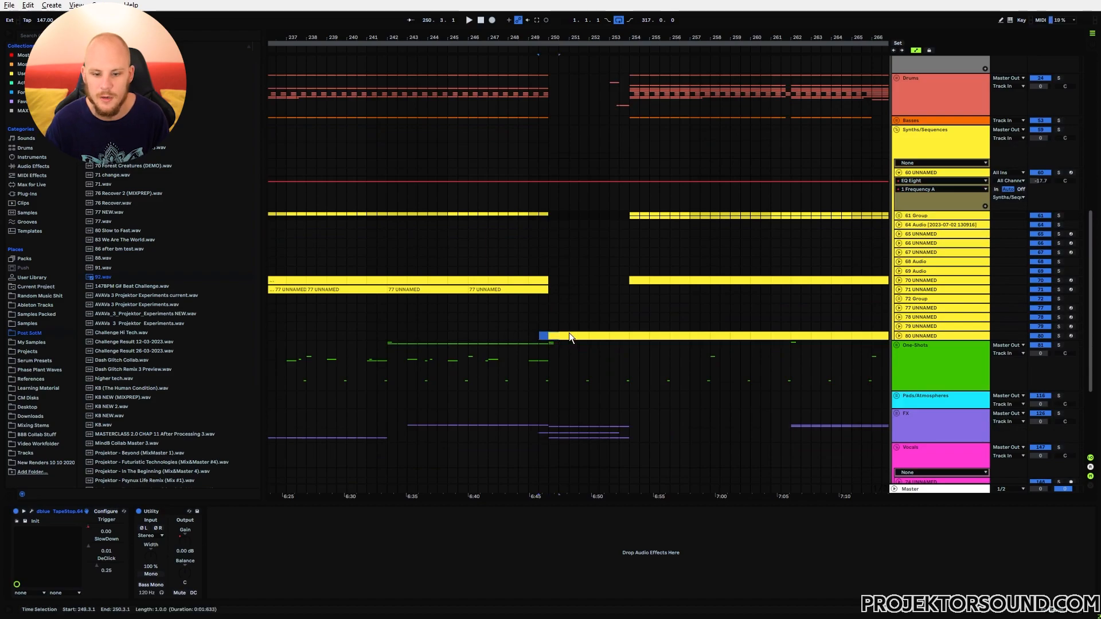
# Step: Mark the end of track 70's clip at bar 250, and play the transition from the selected bars 246 to 250 on track 71
pyautogui.click(549, 278)
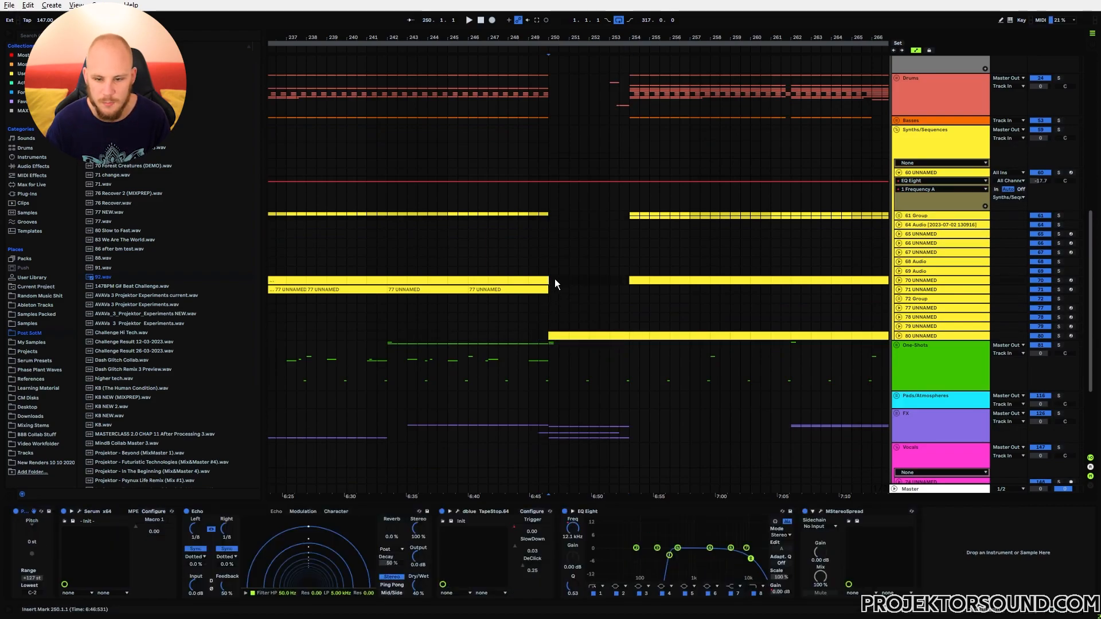
pyautogui.click(477, 291)
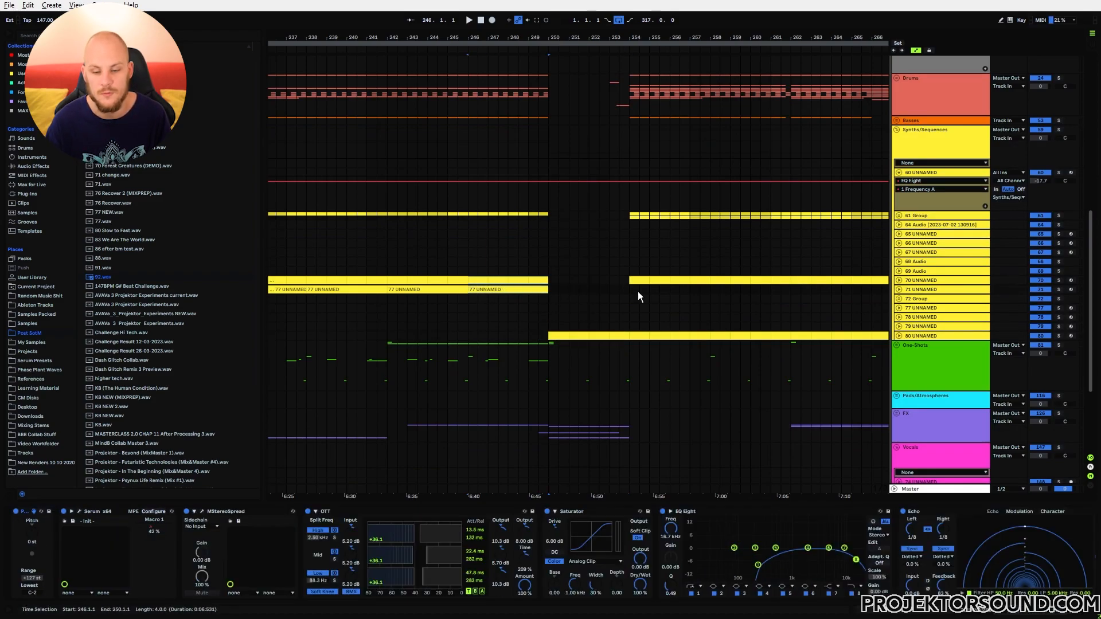
pyautogui.press('space')
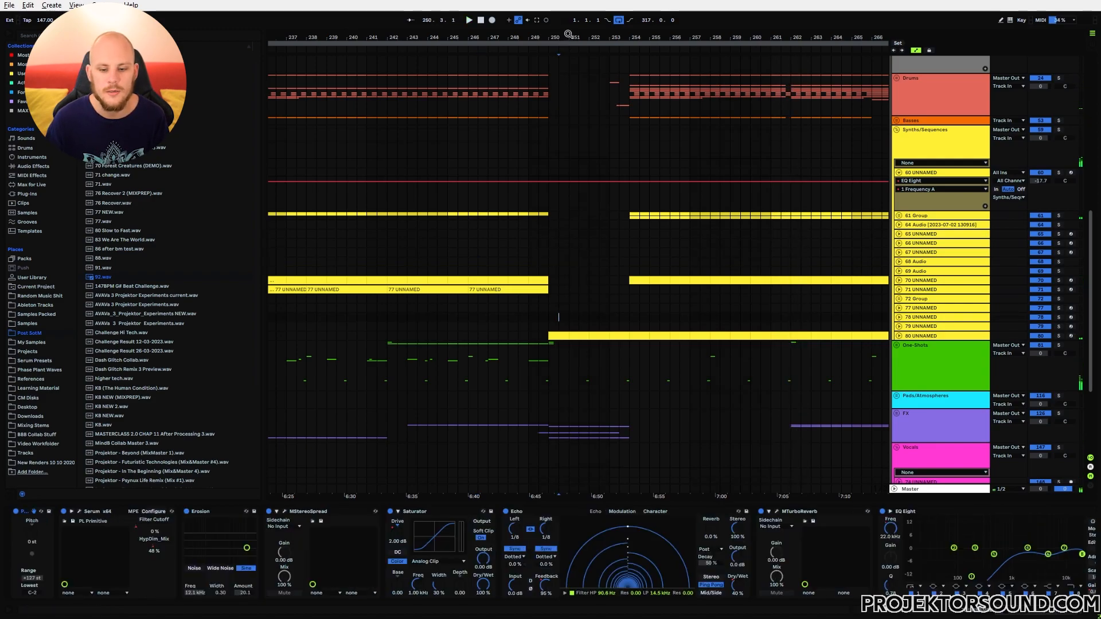
# Step: Compare bars 250 to 254 on tracks 79 and 80 with the vocal clip on track 160, marking 249.3.1 and 254.1.1 around that clip
pyautogui.moveTo(497, 327); pyautogui.dragTo(563, 338)
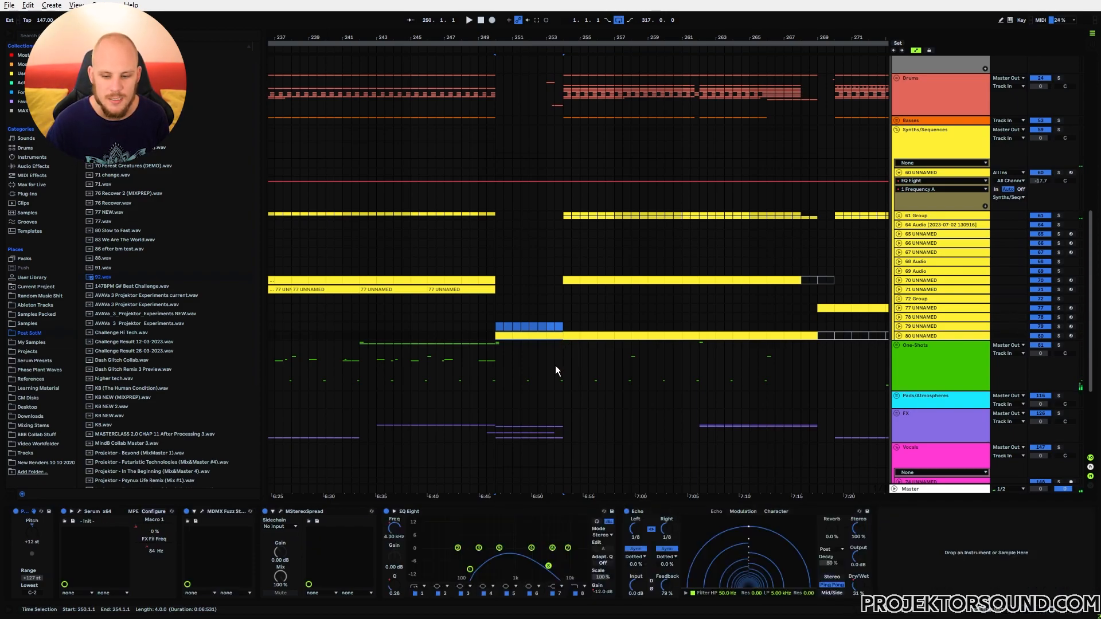
pyautogui.scroll(-3, 546, 365)
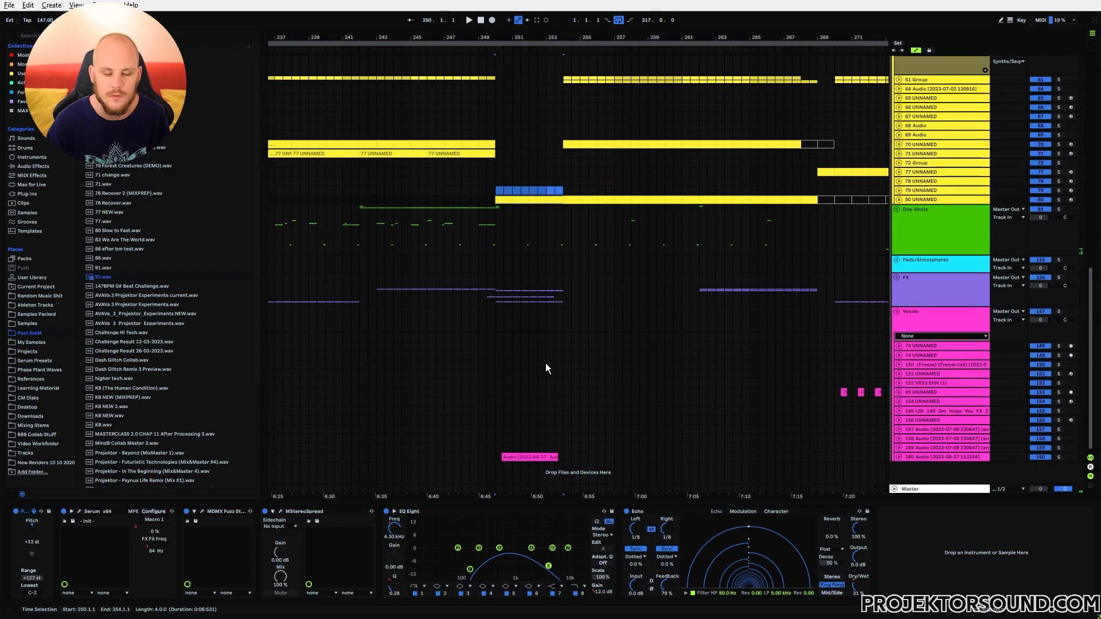
pyautogui.click(491, 454)
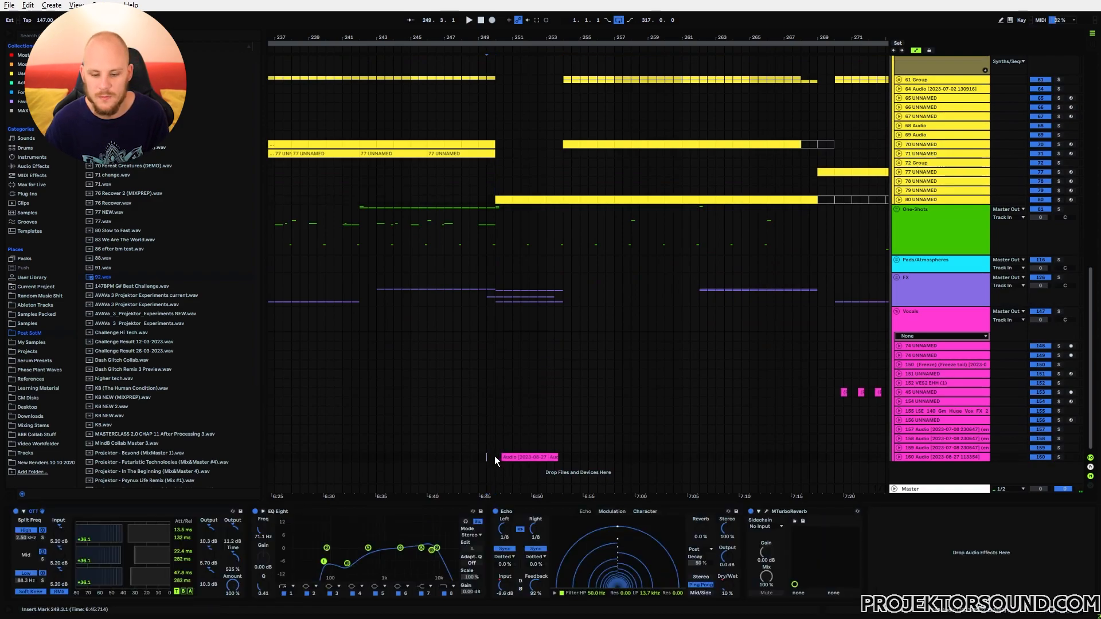
pyautogui.click(562, 457)
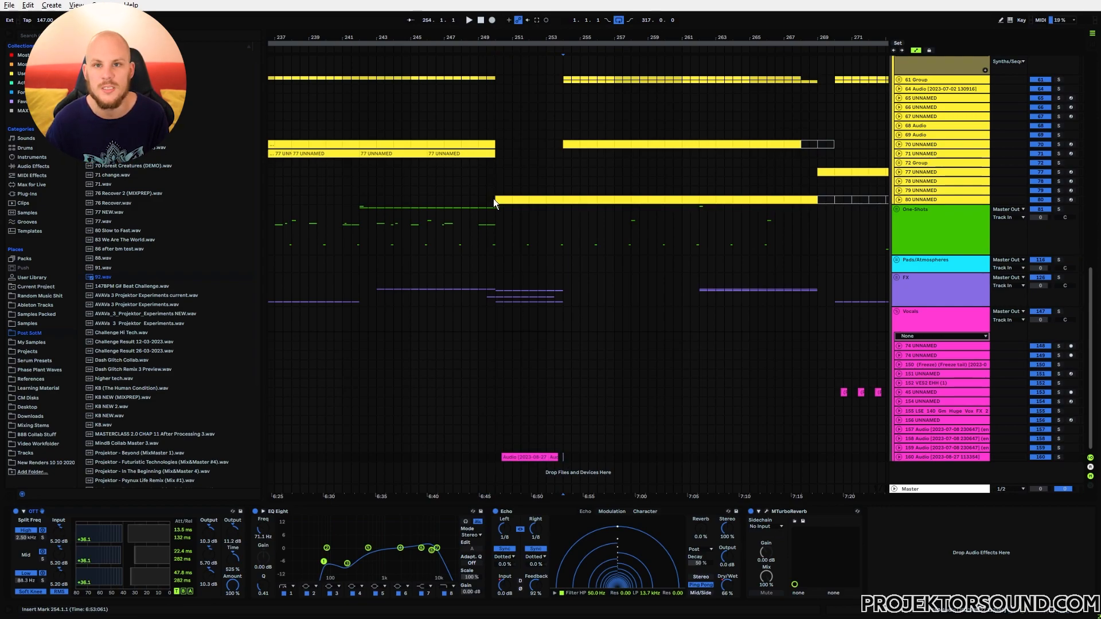
pyautogui.moveTo(495, 200); pyautogui.dragTo(561, 200)
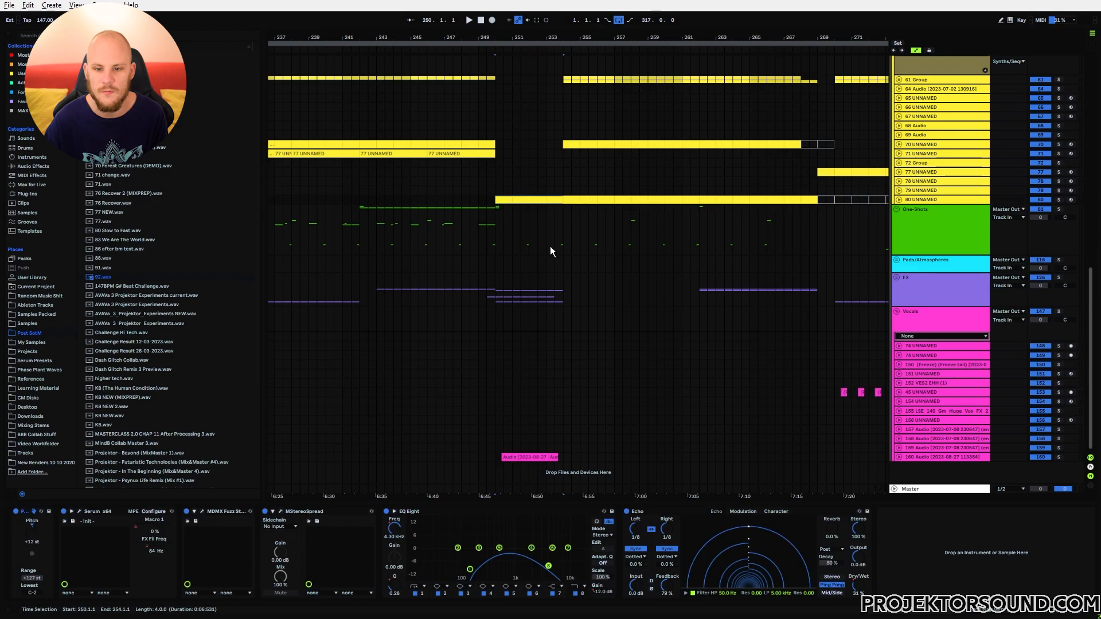
# Step: Zoom in on the next transition and mark bar 268 on track 77, just before its clip starts
pyautogui.scroll(6, 549, 244)
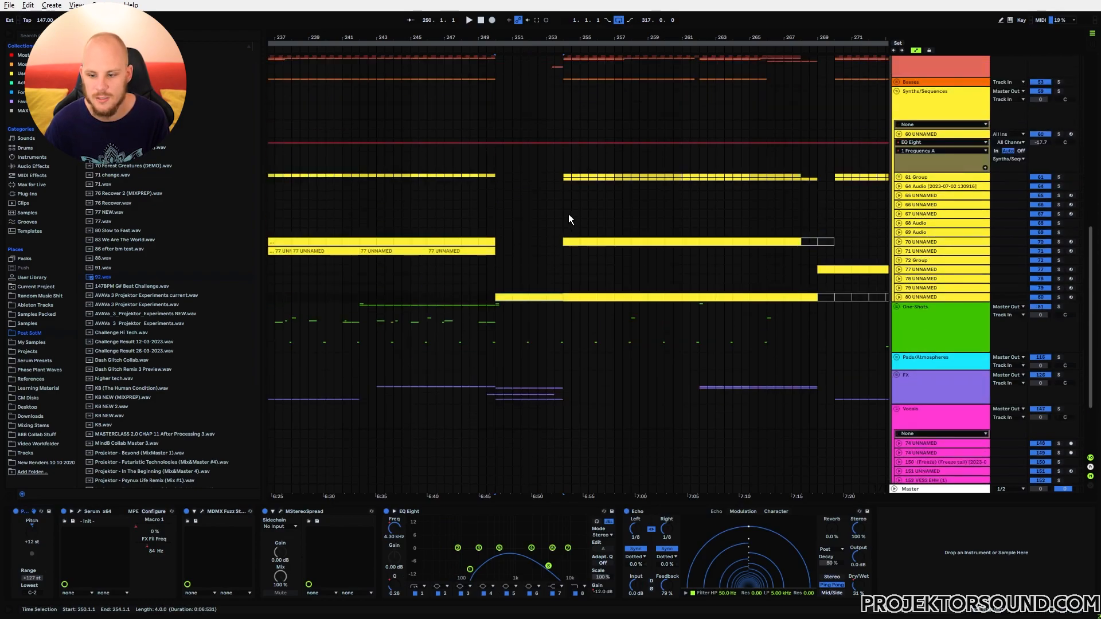
pyautogui.click(566, 127)
pyautogui.moveTo(566, 128); pyautogui.dragTo(805, 321)
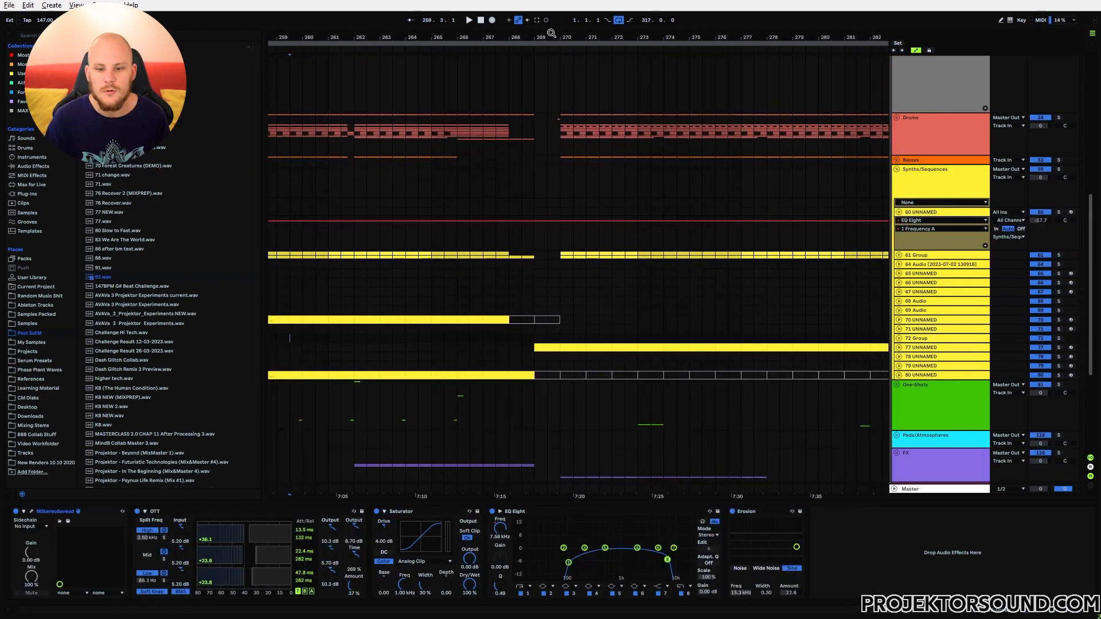
pyautogui.click(509, 348)
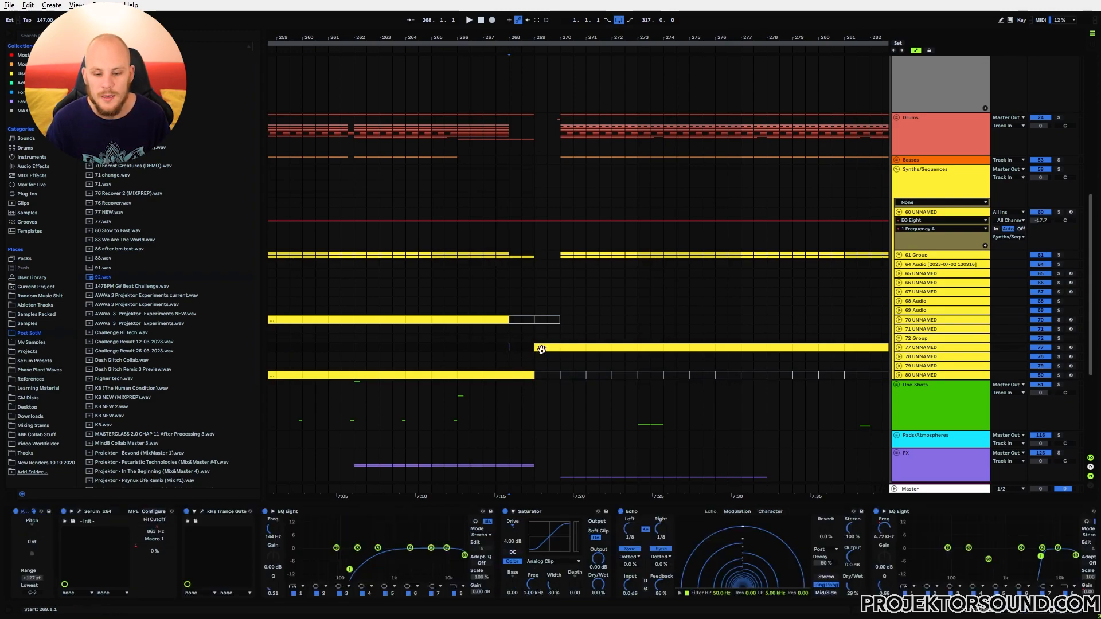
pyautogui.click(425, 347)
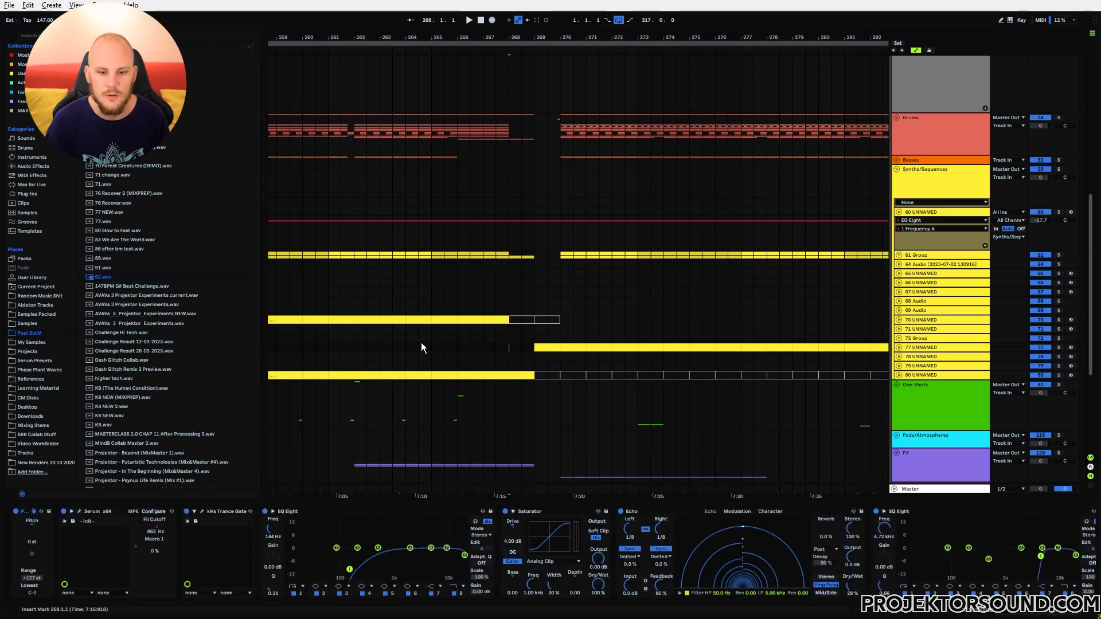
# Step: Mark bar 269 on the Drums group, and select 268.3.1 to 270.1.1 around the start of track 77's clip
pyautogui.moveTo(433, 135); pyautogui.dragTo(535, 125)
pyautogui.click(535, 125)
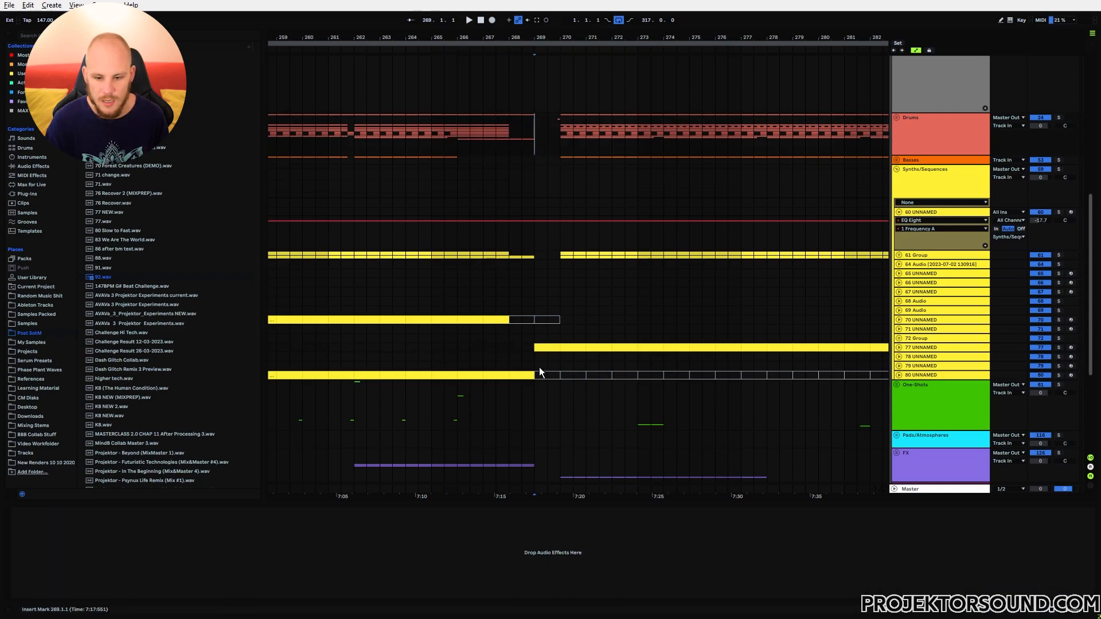
pyautogui.moveTo(522, 348); pyautogui.dragTo(560, 347)
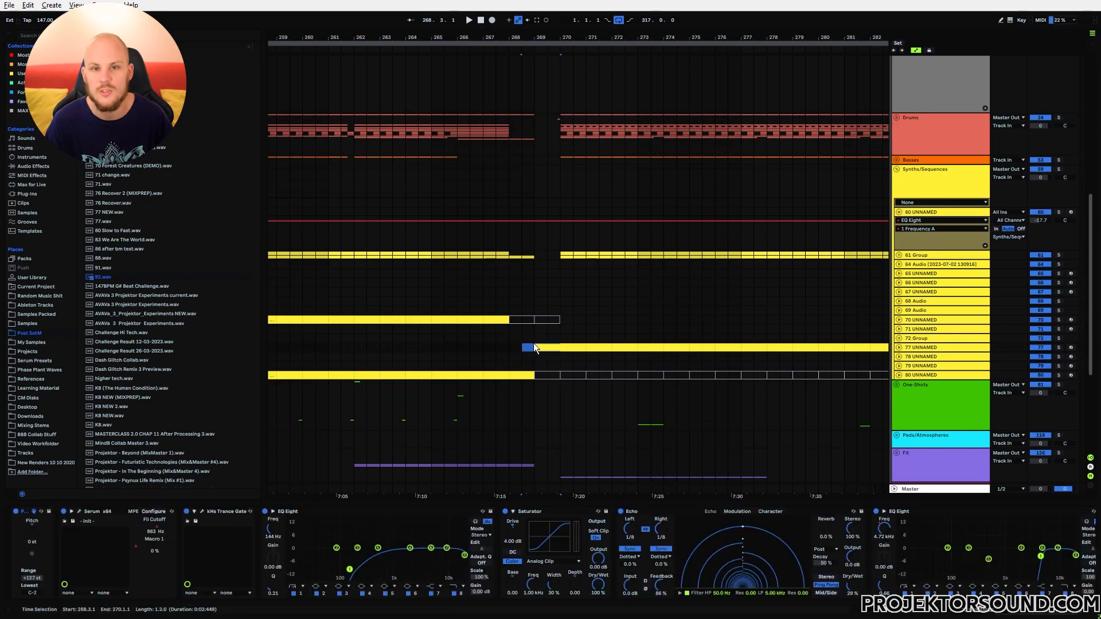
pyautogui.click(534, 346)
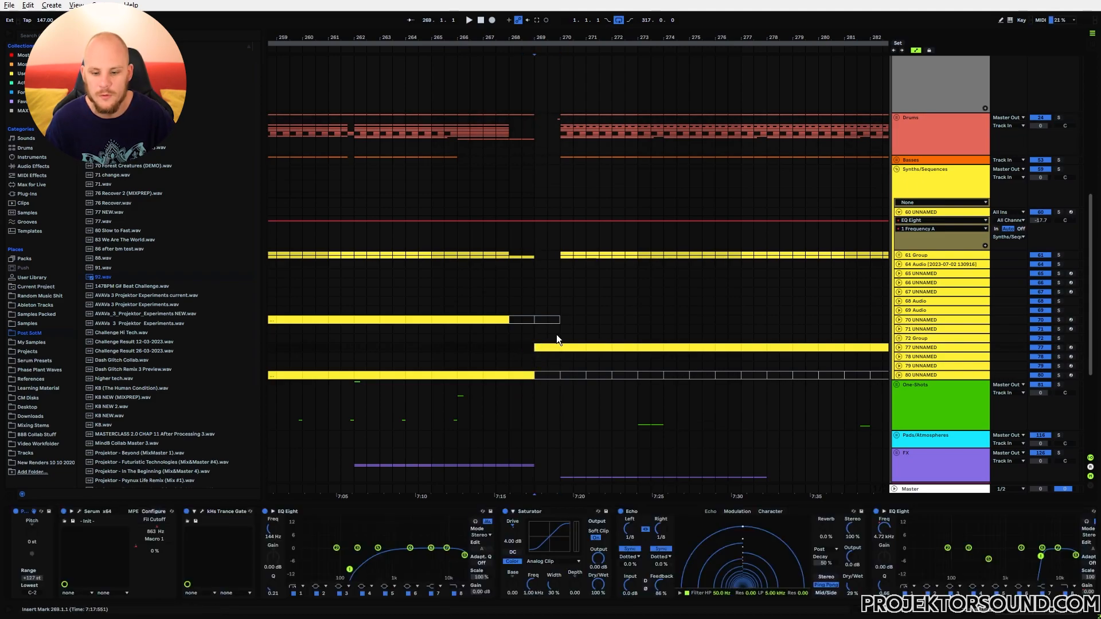
# Step: Play the transition from 265.3.1 on the Drums group, and mark bar 269 on the One-Shots group
pyautogui.click(448, 131)
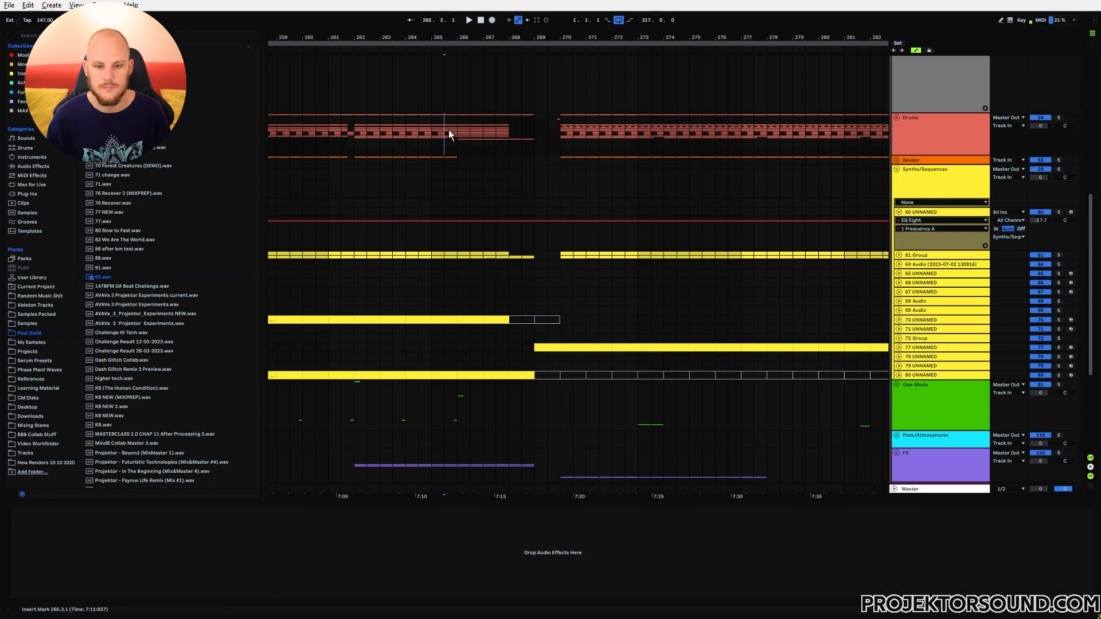
pyautogui.press('space')
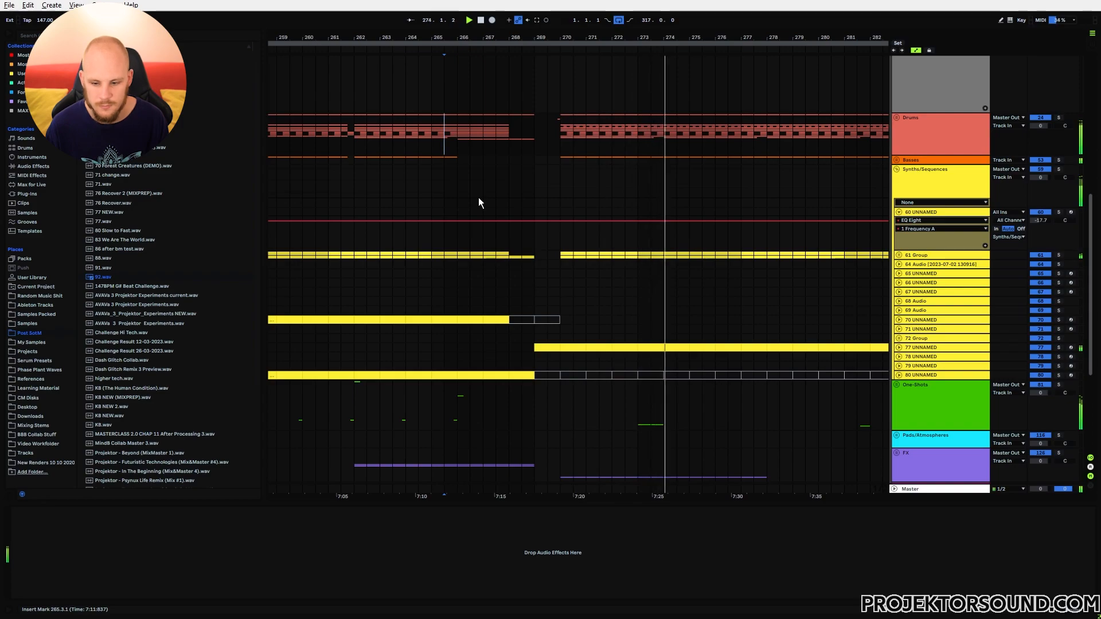
pyautogui.click(934, 391)
pyautogui.press('space')
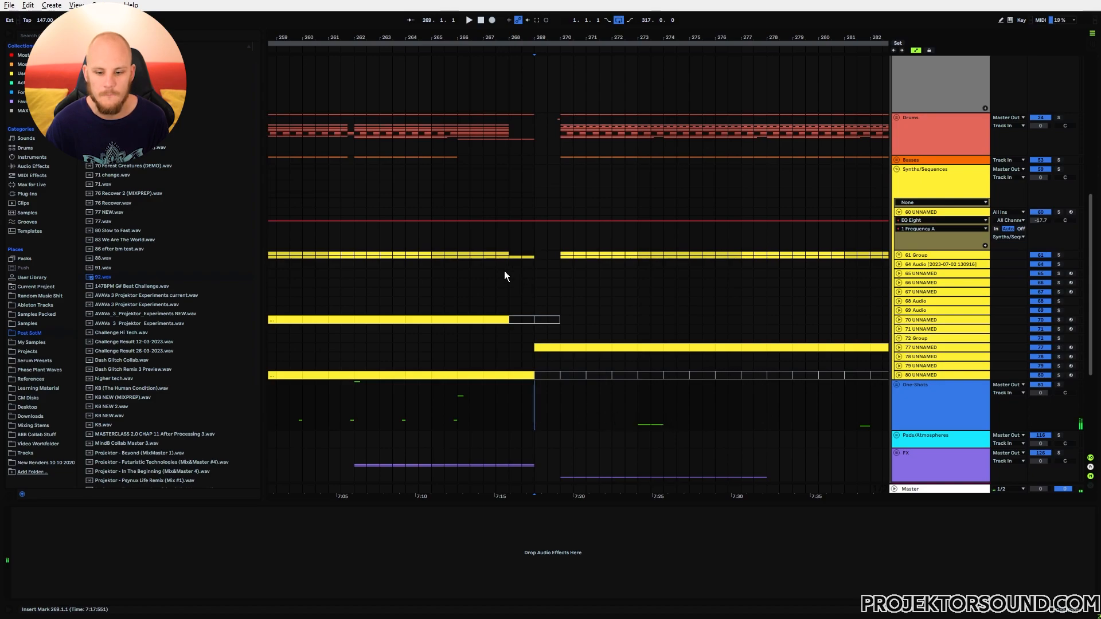
# Step: Select bars 251 to 255, 269 to 271 and 291 to 295 in turn on track 69, and mark bar 219 on track 71
pyautogui.moveTo(554, 34); pyautogui.dragTo(554, 2)
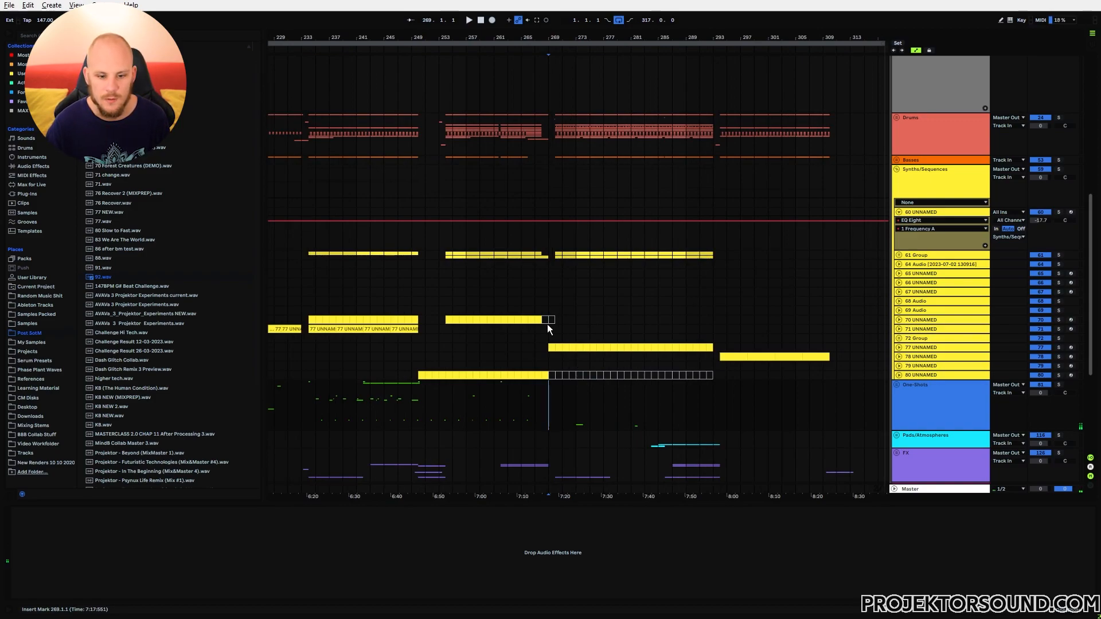
pyautogui.moveTo(362, 35); pyautogui.dragTo(403, 317)
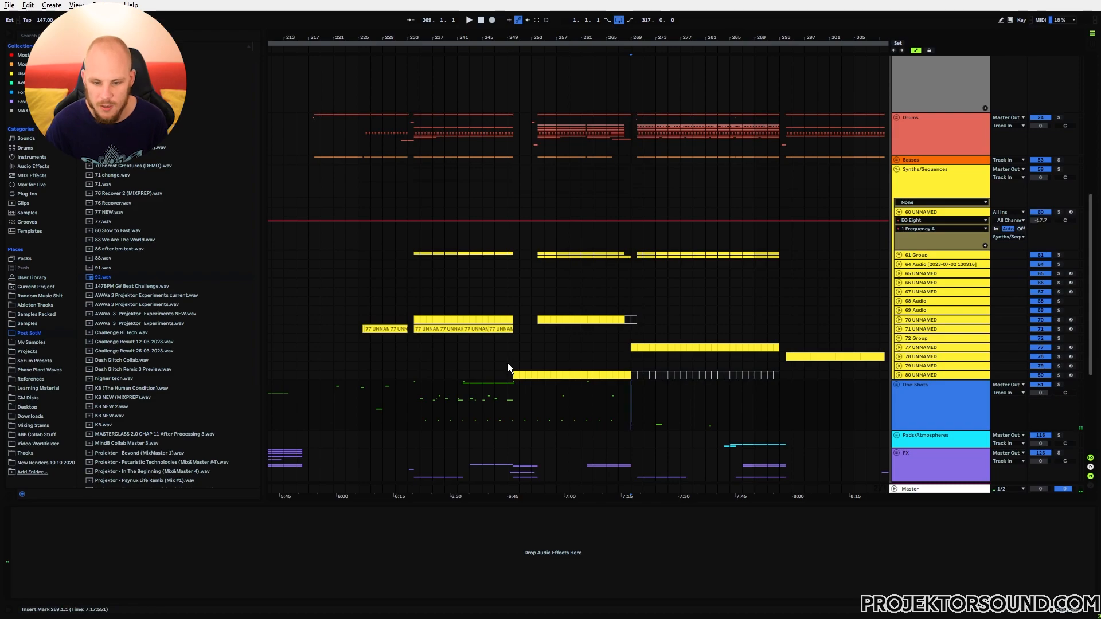
pyautogui.moveTo(520, 311); pyautogui.dragTo(540, 314)
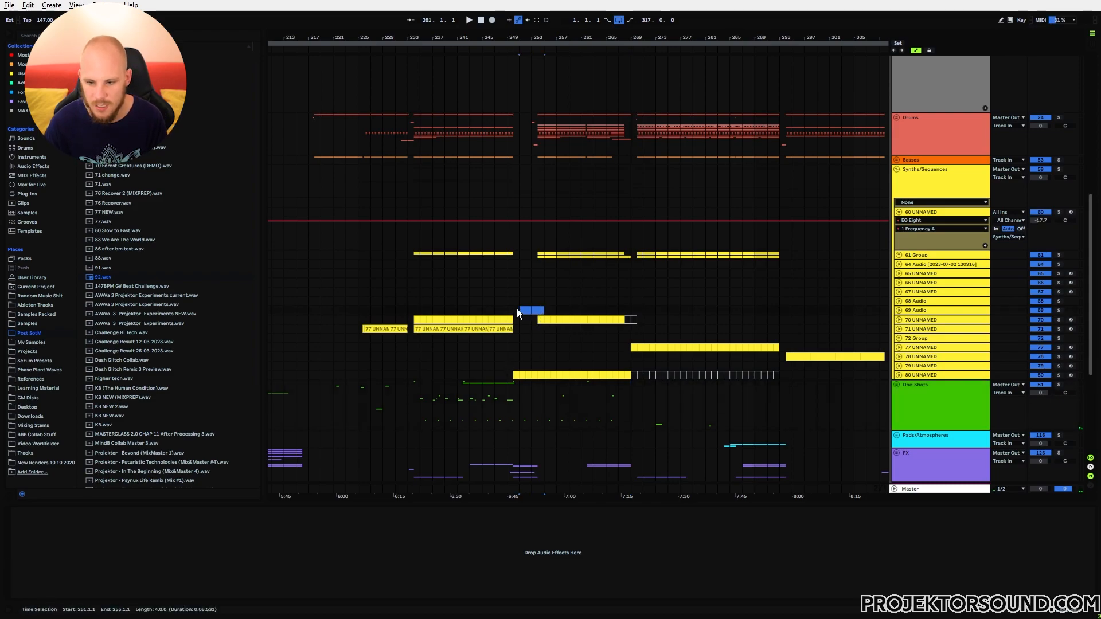
pyautogui.moveTo(632, 310); pyautogui.dragTo(638, 311)
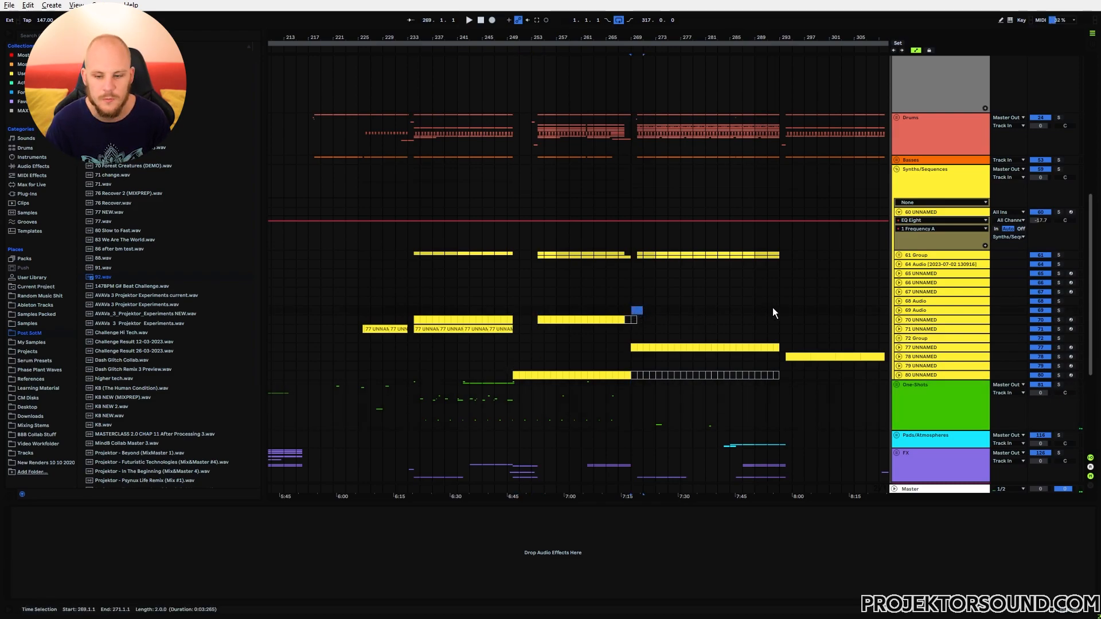
pyautogui.moveTo(773, 310); pyautogui.dragTo(793, 311)
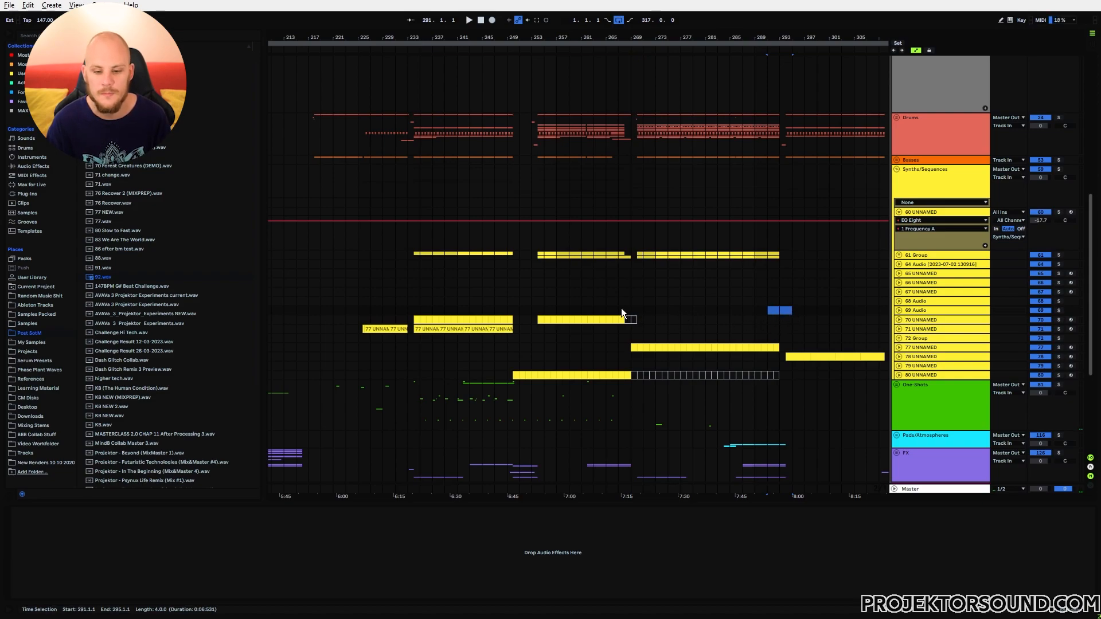
pyautogui.click(390, 356)
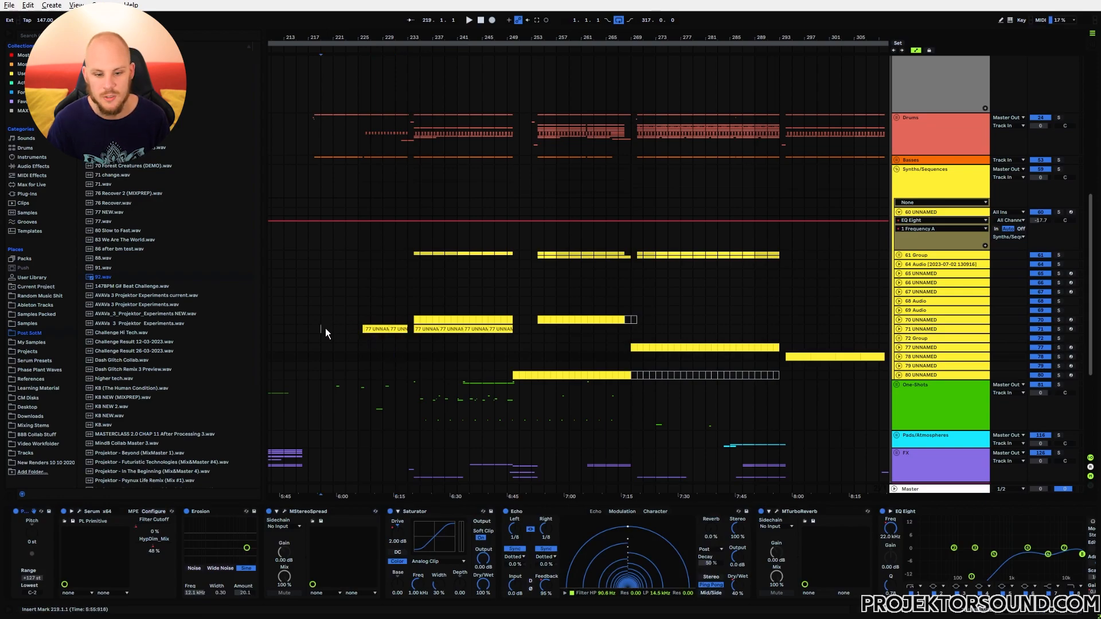
# Step: Mark bar 233 on track 71, where its first clips end, and select 225.1.1 to 233.1.1 on the first Vocals track
pyautogui.moveTo(325, 334); pyautogui.dragTo(408, 331)
pyautogui.click(408, 332)
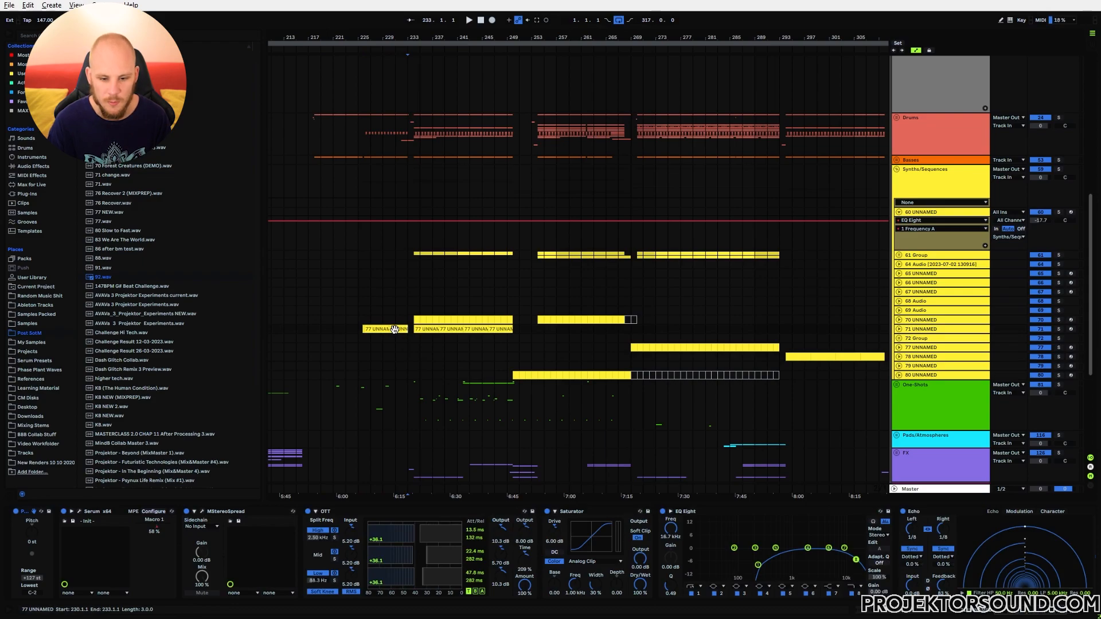
pyautogui.scroll(-5, 391, 354)
pyautogui.moveTo(364, 348); pyautogui.dragTo(408, 347)
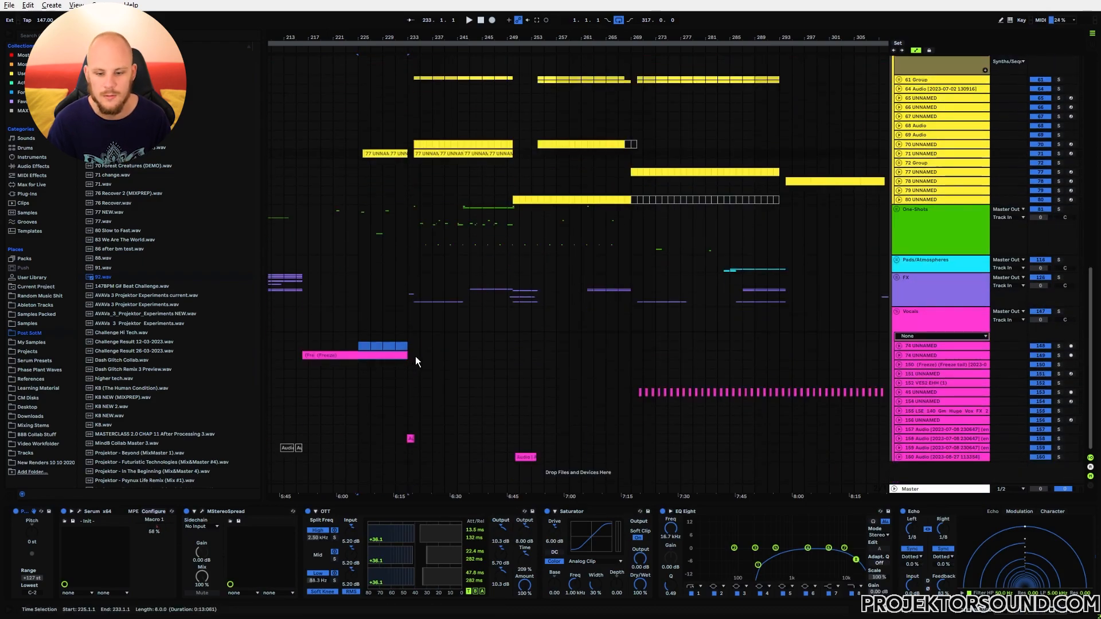
pyautogui.click(418, 357)
pyautogui.scroll(4, 417, 356)
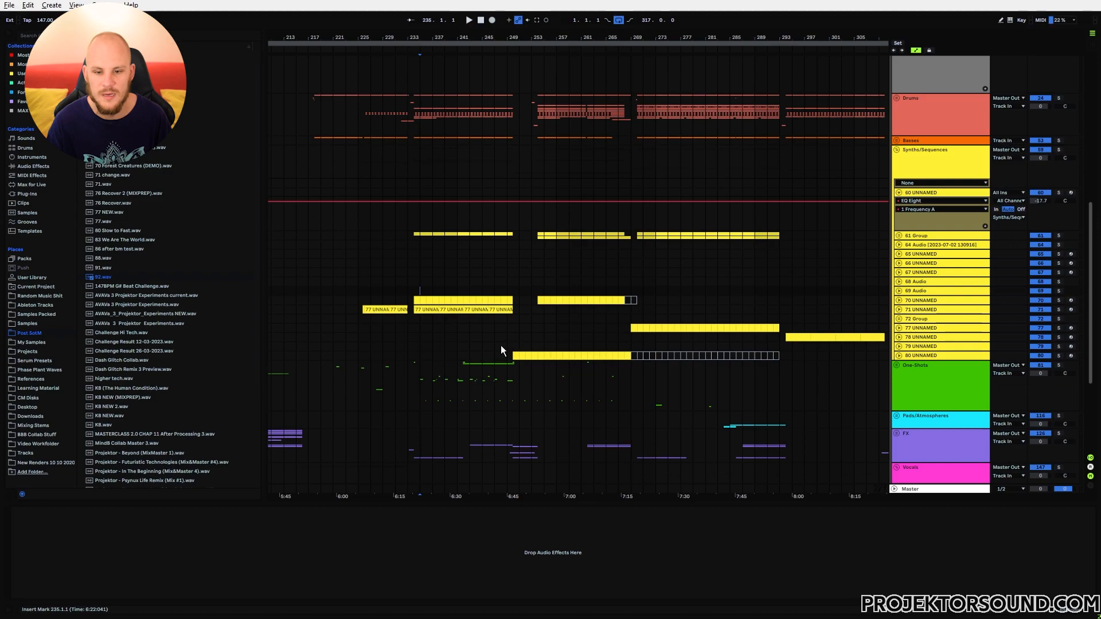
# Step: Select 249.1.1 to 250.1.1 on the Drums group, and the break from 250.1.1 to 254.1.1 on track 80
pyautogui.moveTo(502, 319); pyautogui.dragTo(514, 319)
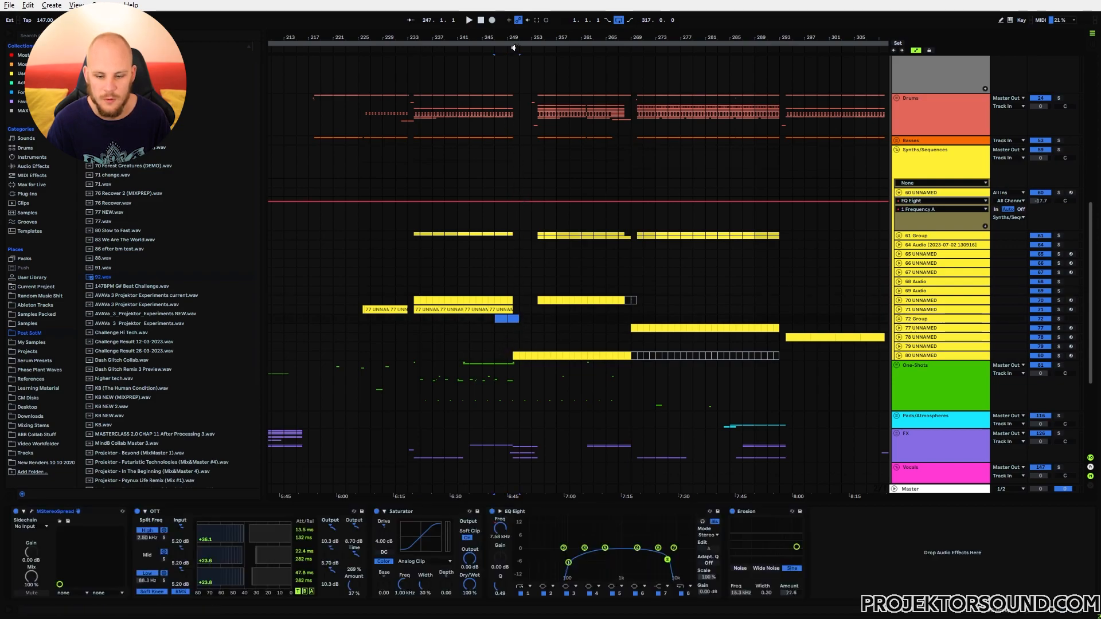
pyautogui.moveTo(511, 42); pyautogui.dragTo(538, 106)
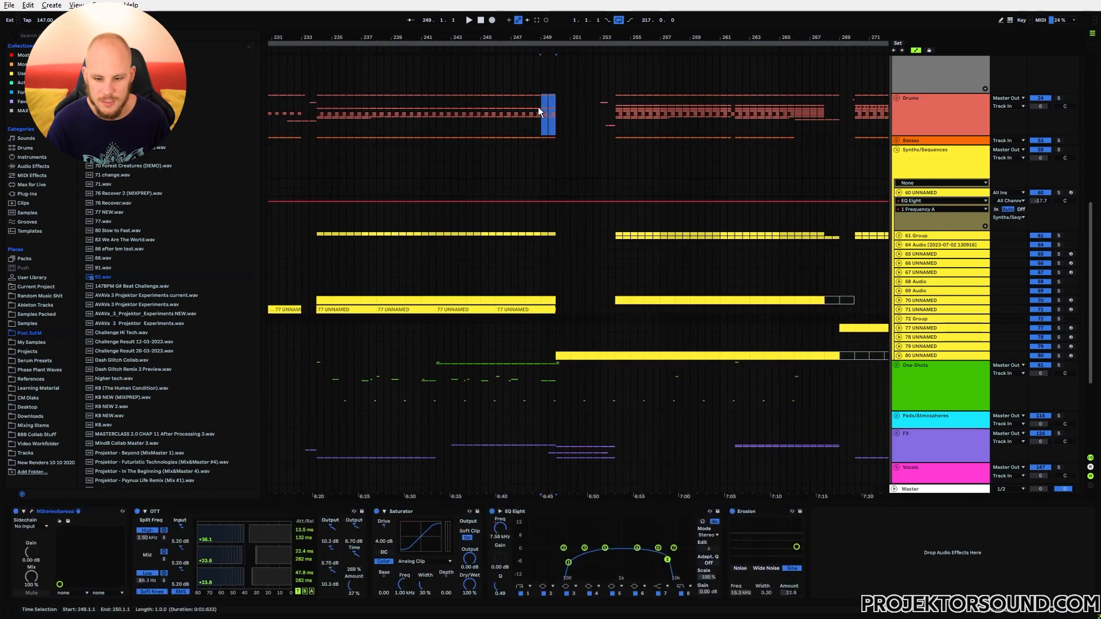
pyautogui.click(548, 356)
pyautogui.moveTo(554, 356); pyautogui.dragTo(613, 357)
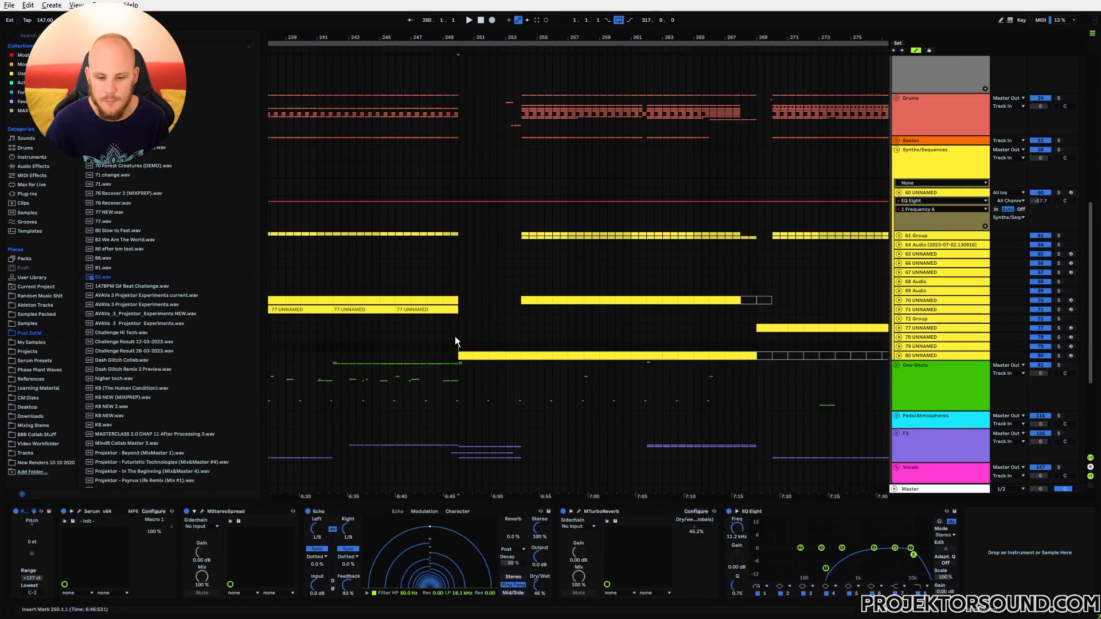
pyautogui.moveTo(457, 354); pyautogui.dragTo(520, 354)
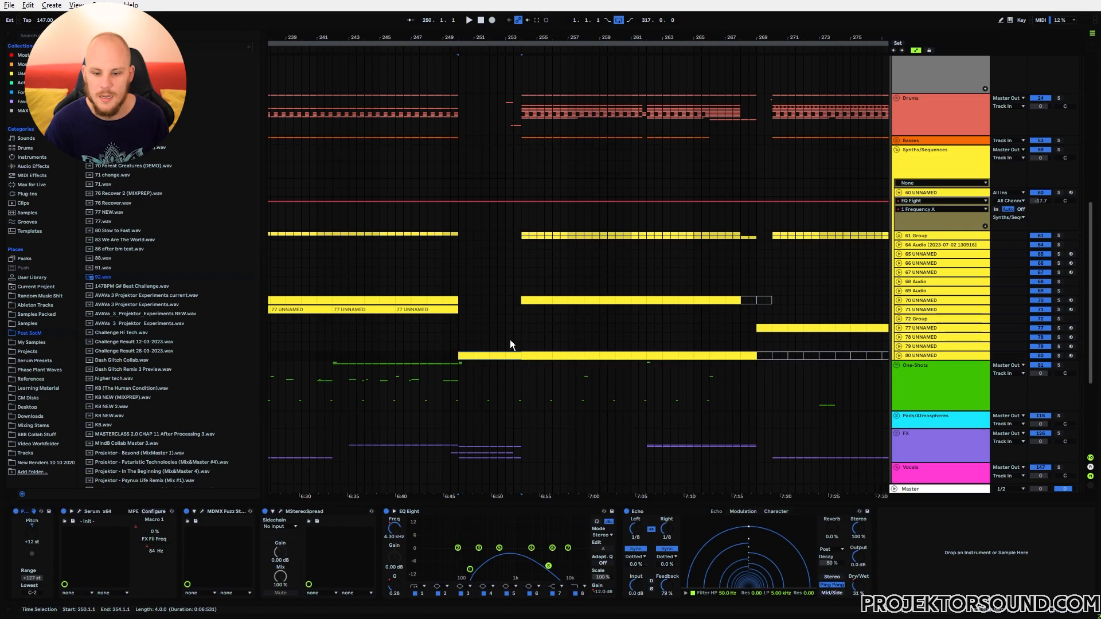
# Step: Select the end of the section before bar 293 on the 72 Group, and 294.1.1 to 310.1.1 on track 77
pyautogui.moveTo(652, 308); pyautogui.dragTo(429, 303)
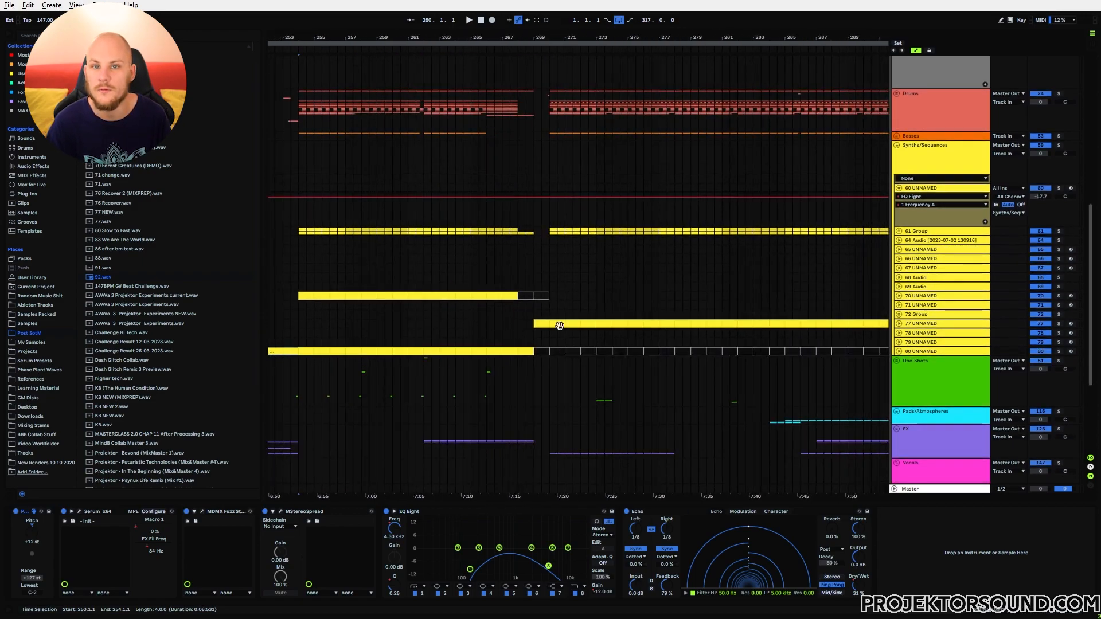
pyautogui.click(539, 325)
pyautogui.moveTo(514, 273); pyautogui.dragTo(286, 254)
pyautogui.moveTo(640, 272)
pyautogui.mouseDown()
pyautogui.moveTo(395, 273)
pyautogui.moveTo(443, 277)
pyautogui.mouseUp()
pyautogui.click(484, 308)
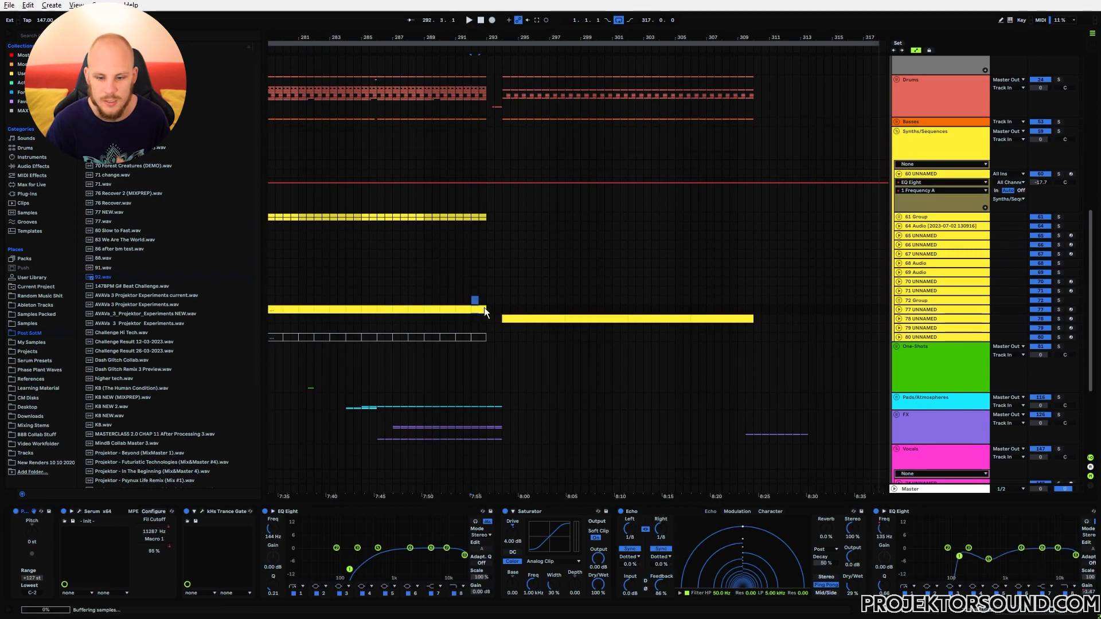
pyautogui.moveTo(488, 307); pyautogui.dragTo(749, 321)
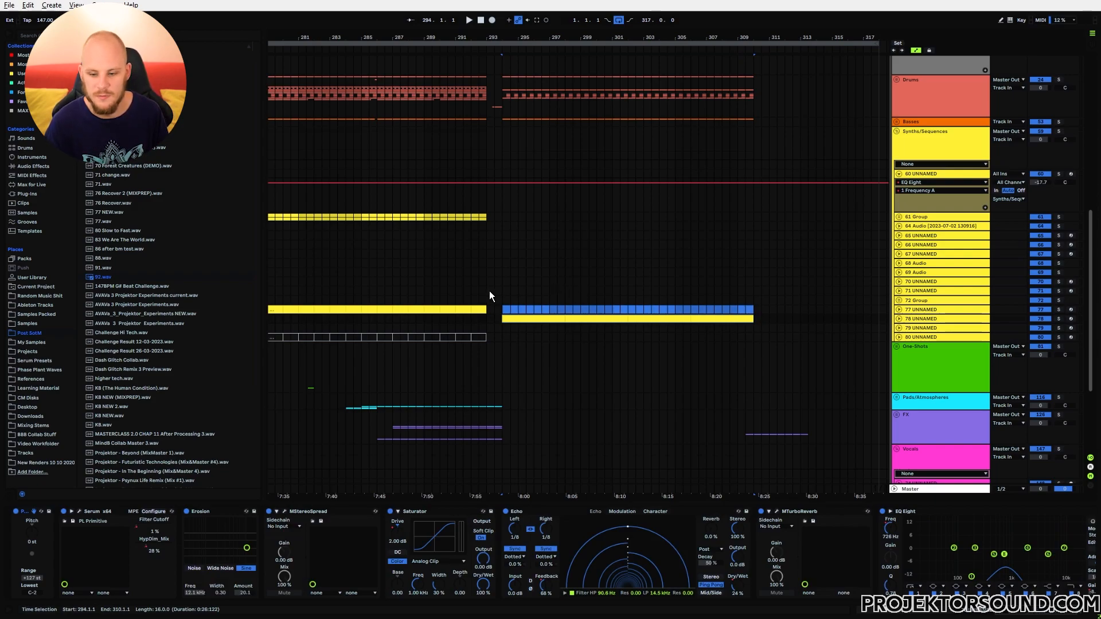
# Step: Compare the Vocals clips with the synths in the final section, and mark 293.3.1 on the 72 Group
pyautogui.scroll(-3, 568, 304)
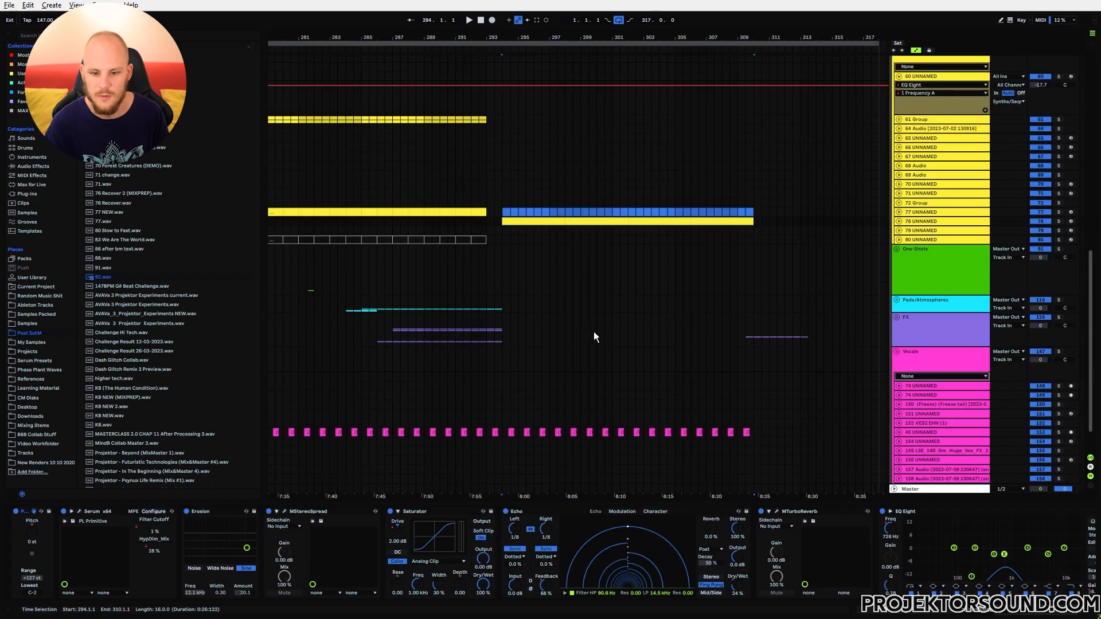
pyautogui.scroll(5, 636, 287)
pyautogui.scroll(-5, 563, 262)
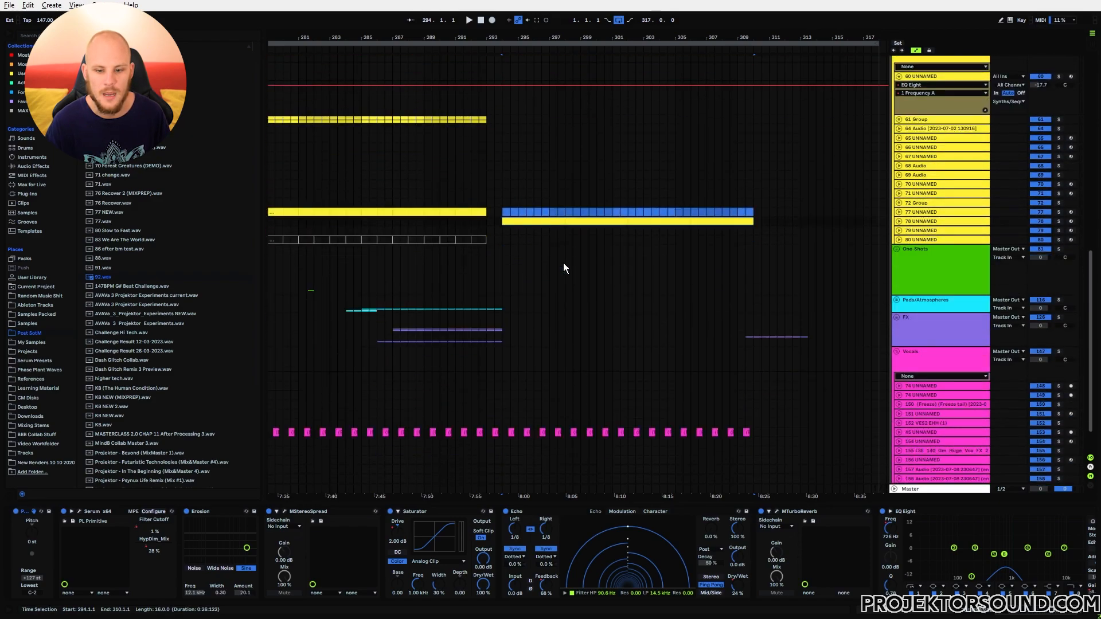
pyautogui.scroll(2, 563, 263)
pyautogui.click(494, 283)
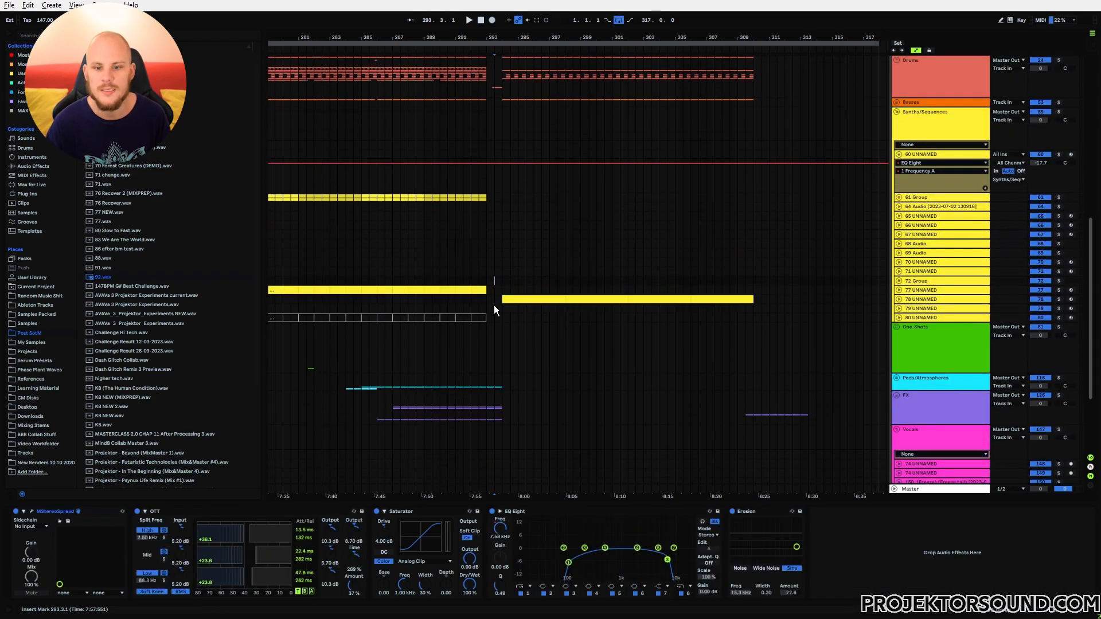
pyautogui.moveTo(511, 37); pyautogui.dragTo(680, 37)
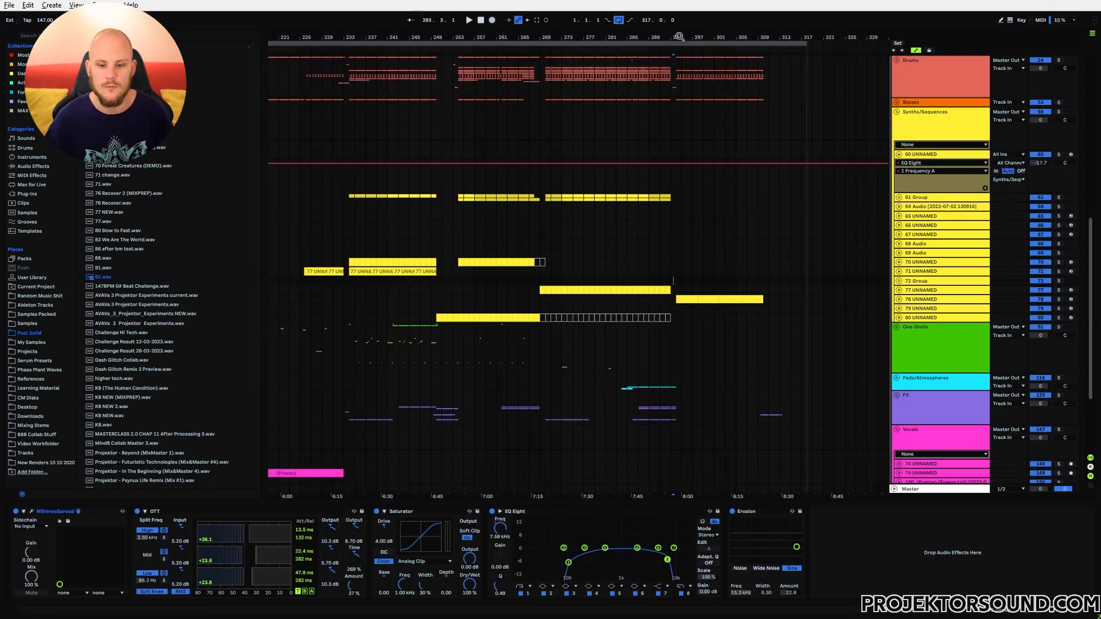